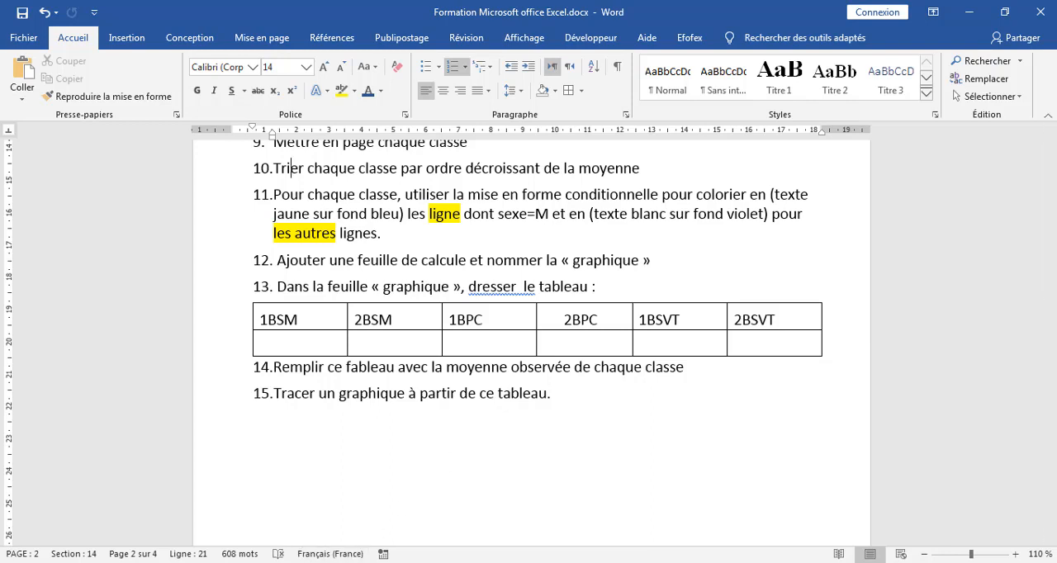
Switch to the TP_Excel.xlsx workbook in Excel and add a new worksheet named Graphique.
{"action": "key", "text": "alt+Tab"}
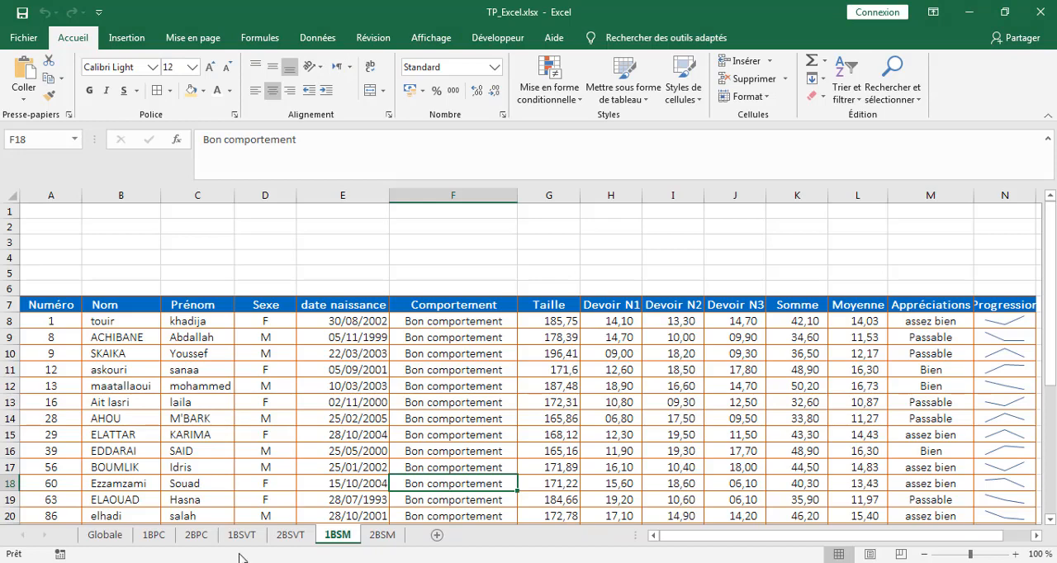
{"action": "left_click", "coordinate": [436, 536]}
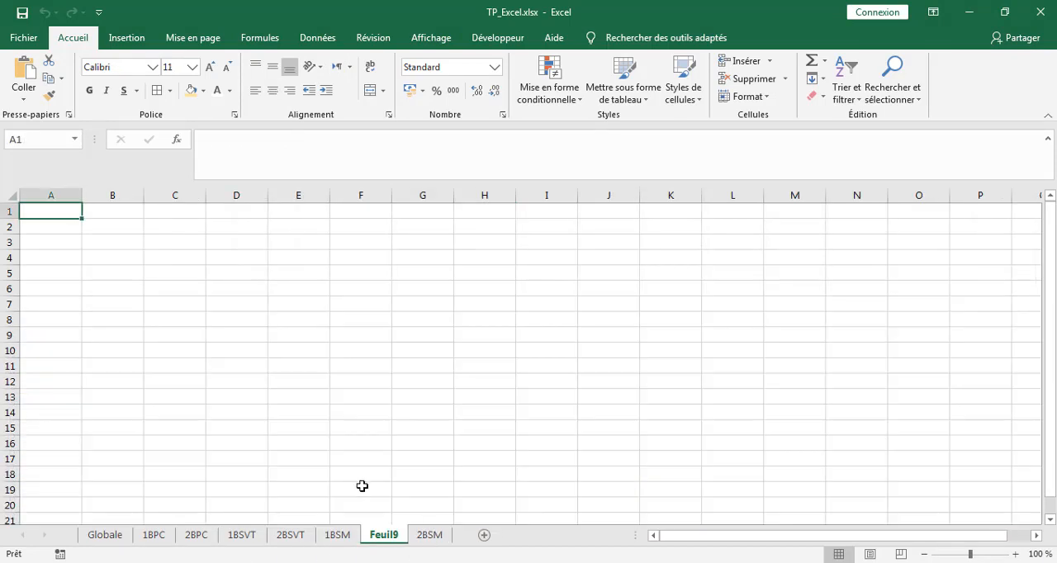
{"action": "double_click", "coordinate": [385, 534]}
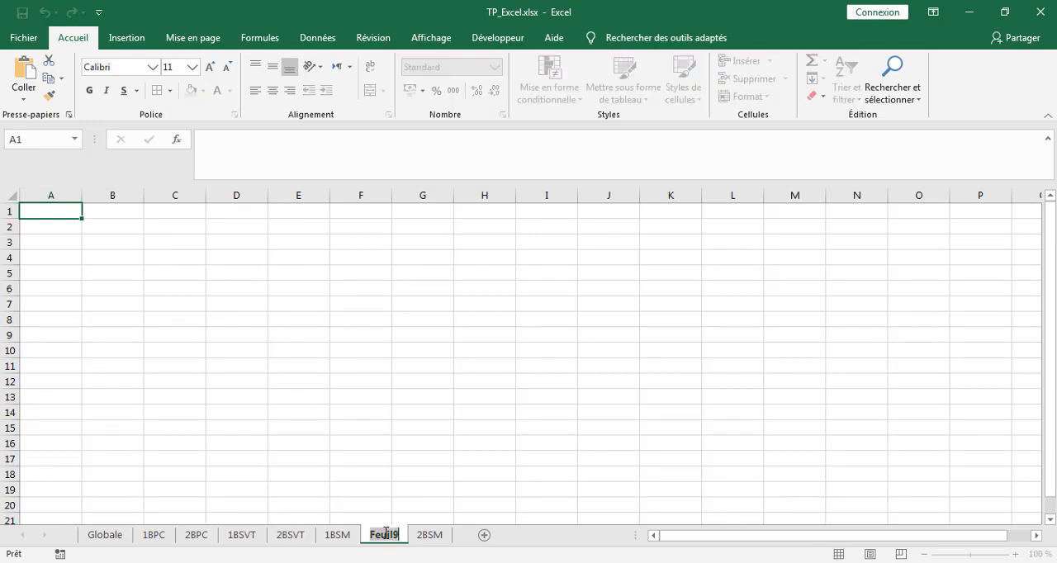
{"action": "type", "text": "Gr"}
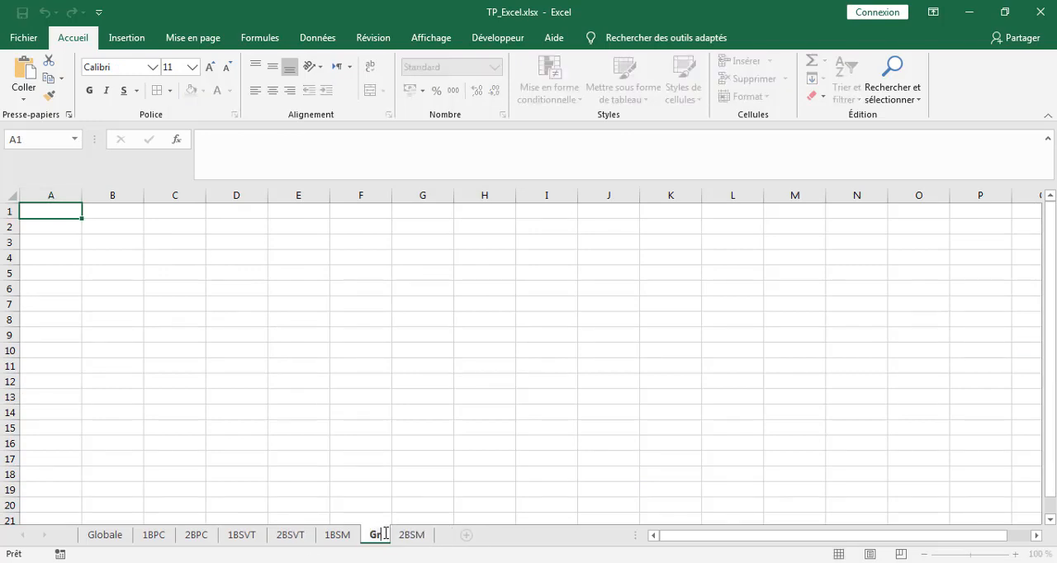
{"action": "type", "text": "aph"}
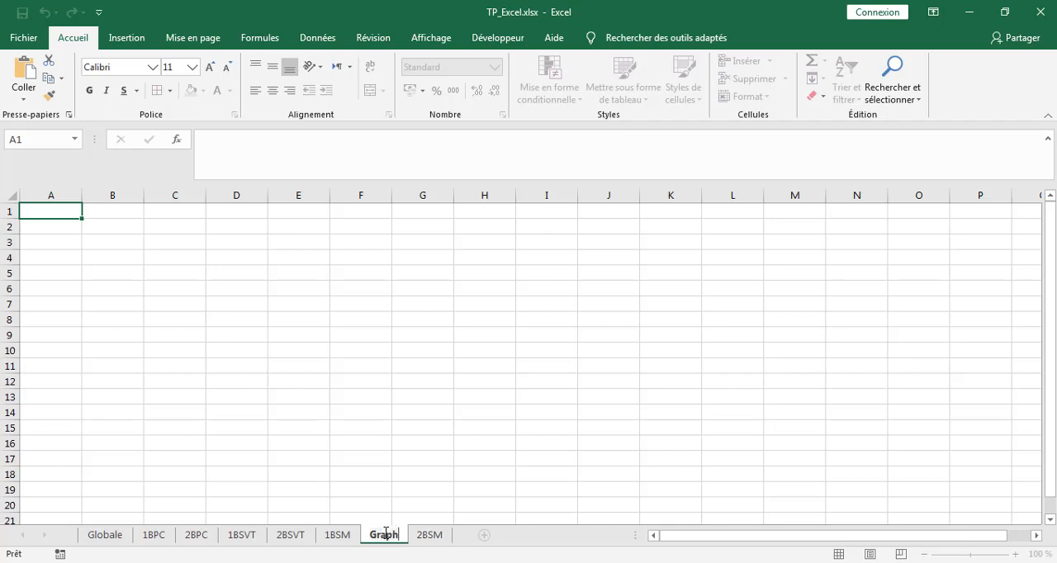
{"action": "type", "text": "ique"}
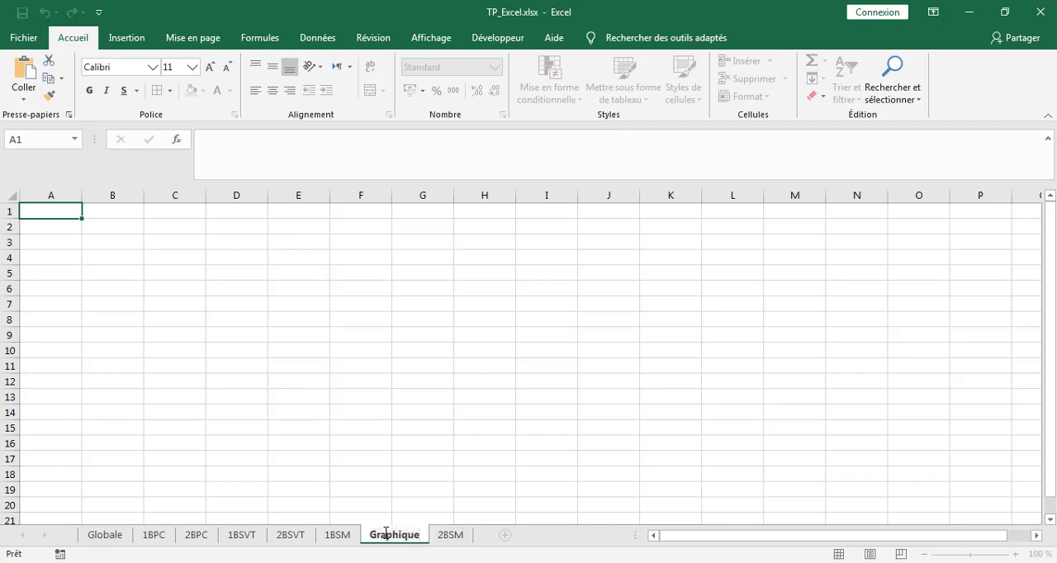
{"action": "key", "text": "Return"}
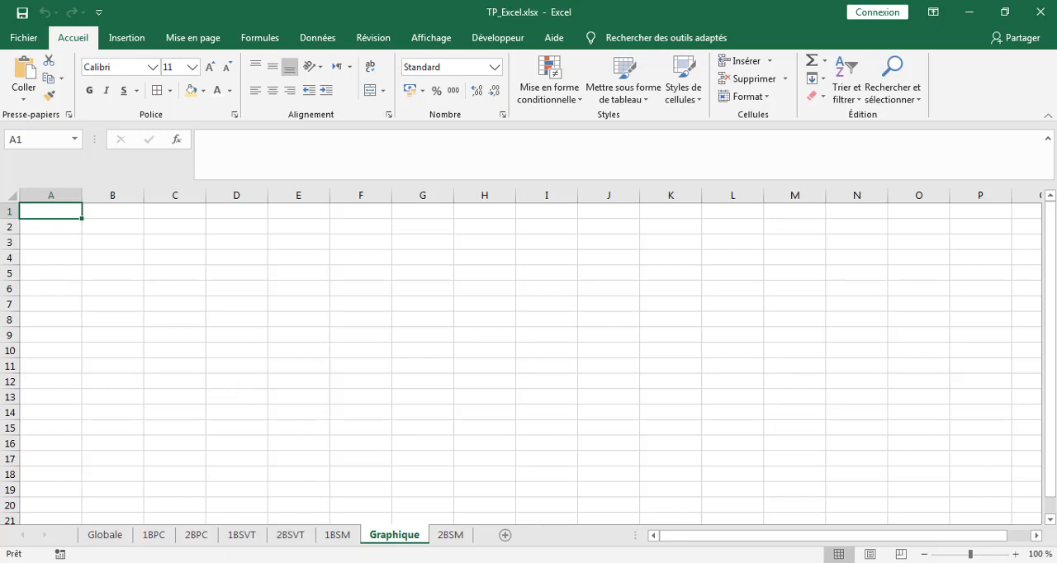
Copy the class table under item 13 of the Word document and paste it at cell E7 of the Graphique sheet in Excel.
{"action": "left_click", "coordinate": [194, 562]}
{"action": "left_click", "coordinate": [296, 323]}
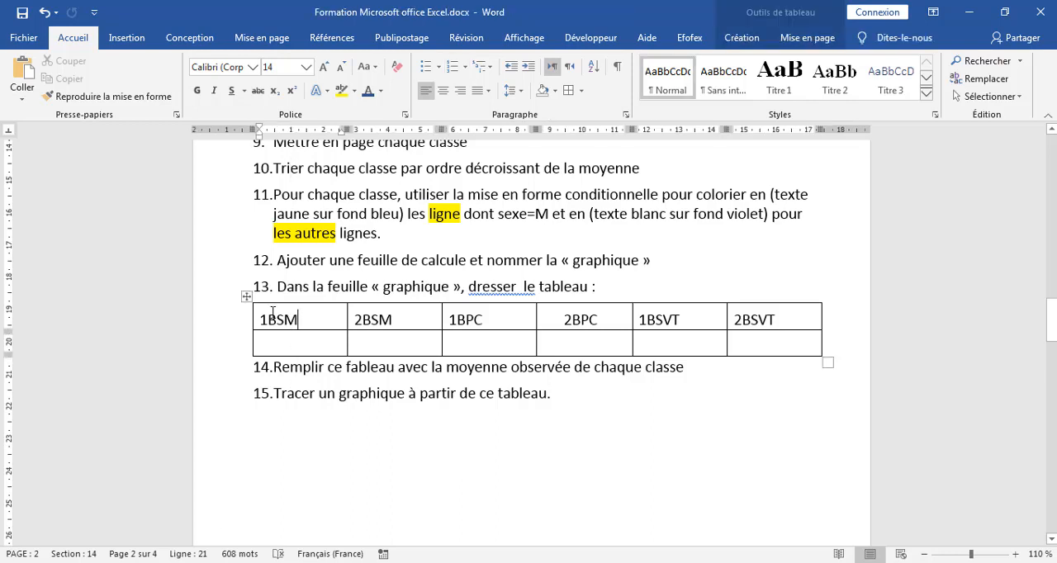
{"action": "left_click", "coordinate": [249, 298]}
{"action": "key", "text": "ctrl+c"}
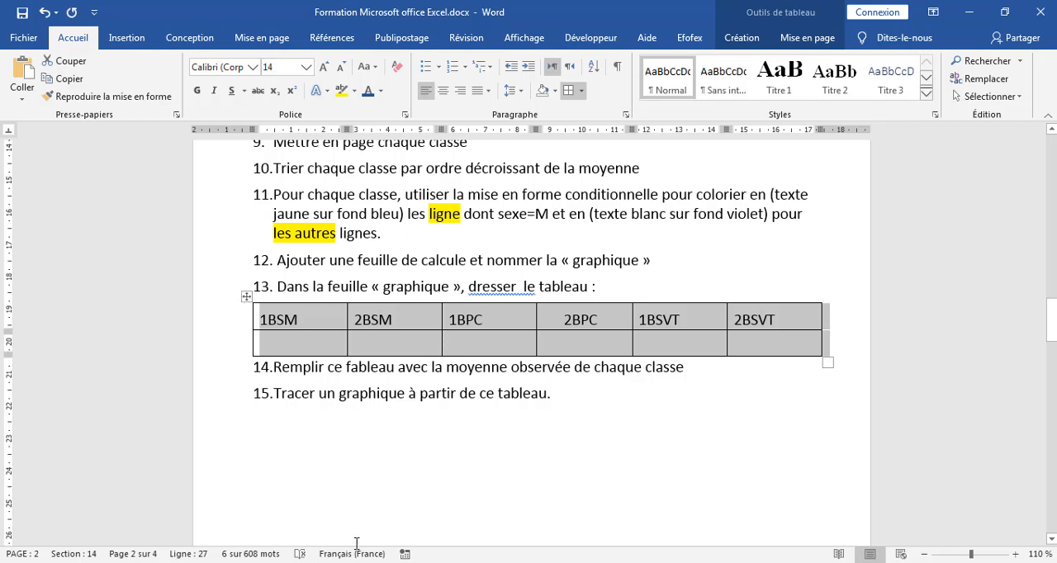
{"action": "key", "text": "alt+Tab"}
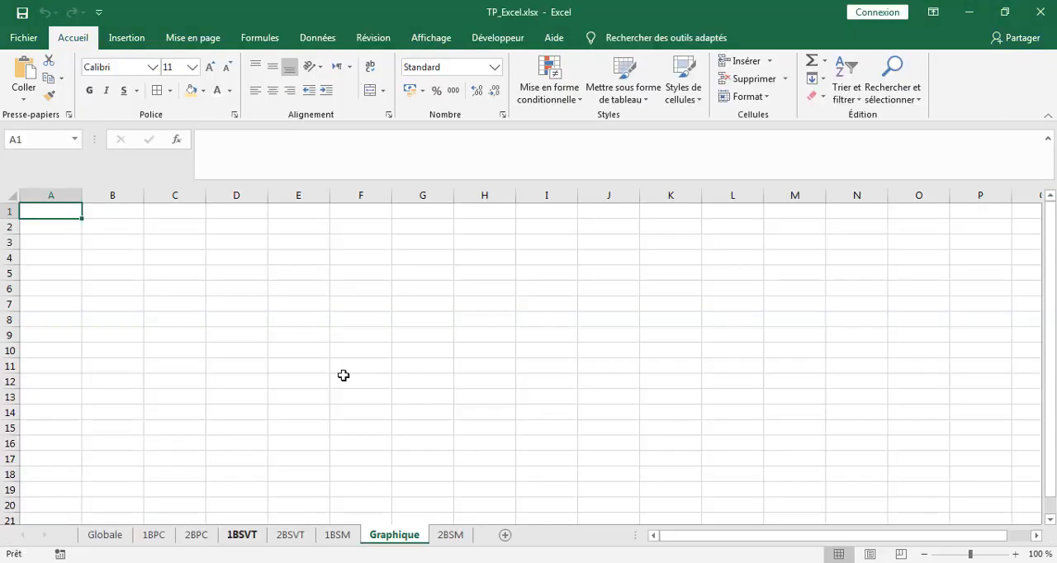
{"action": "left_click", "coordinate": [280, 306]}
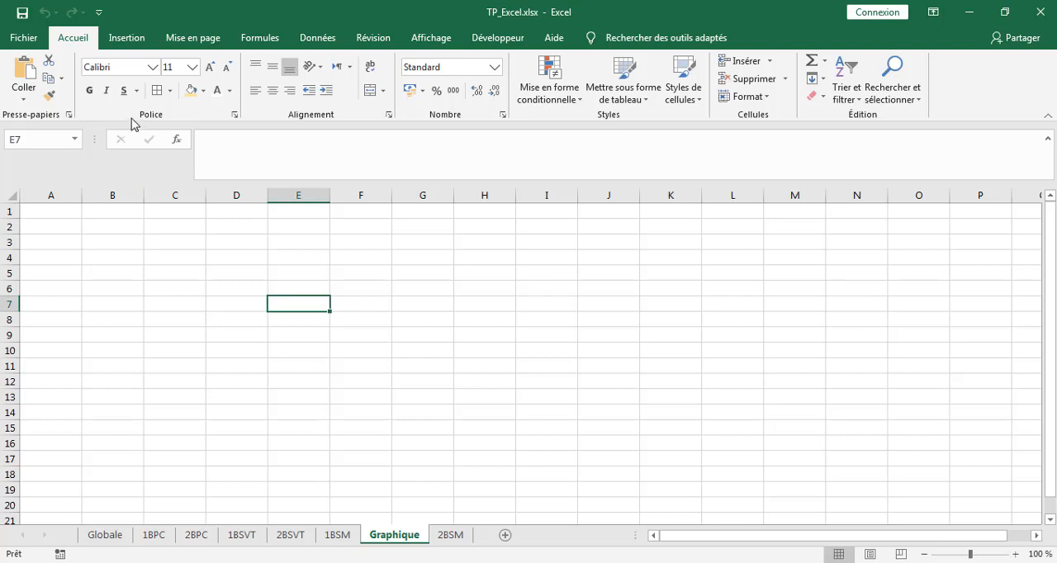
{"action": "left_click", "coordinate": [25, 76]}
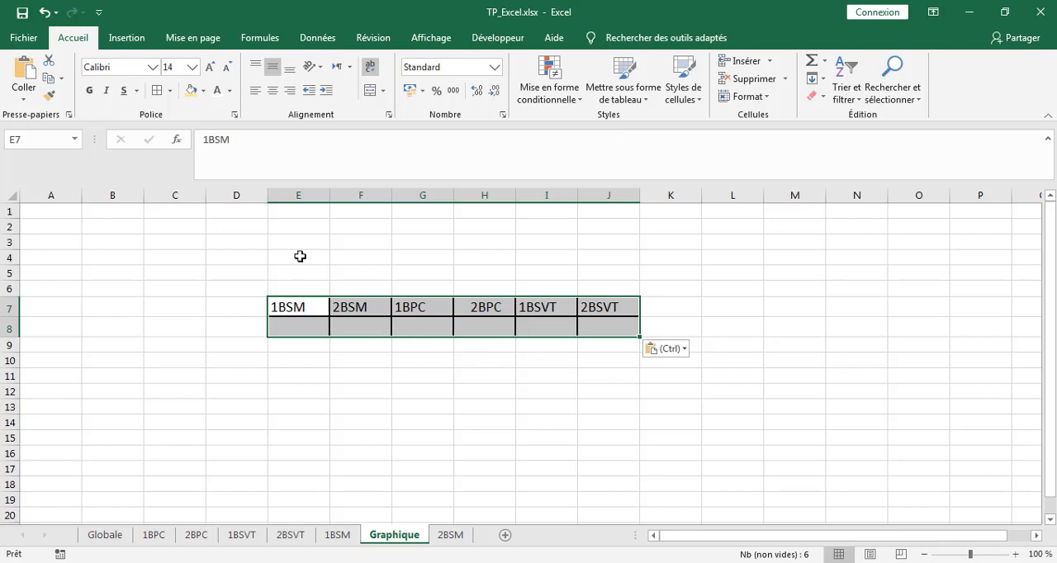
Apply thin solid light blue outline and inside borders to the pasted table E7:J8.
{"action": "left_click", "coordinate": [335, 363]}
{"action": "left_click", "coordinate": [305, 306]}
{"action": "left_click_drag", "start_coordinate": [322, 320], "coordinate": [609, 328]}
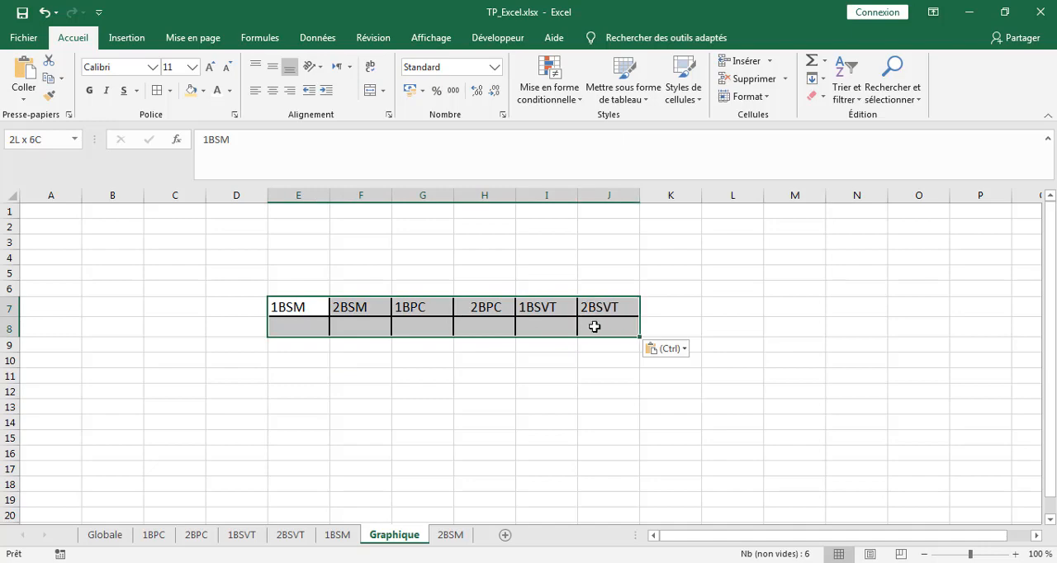
{"action": "left_click", "coordinate": [169, 90]}
{"action": "left_click", "coordinate": [208, 487]}
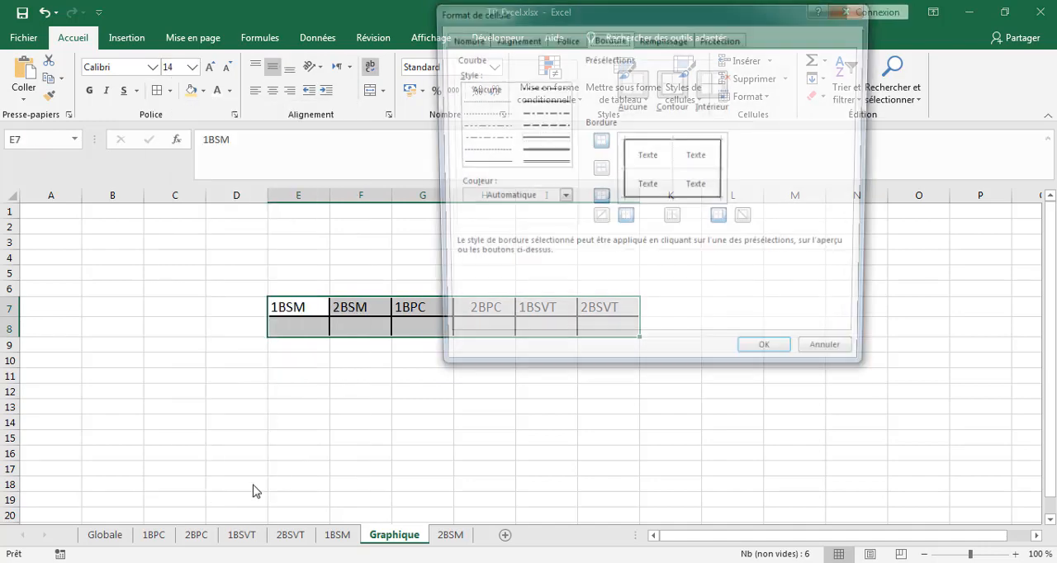
{"action": "left_click", "coordinate": [490, 164]}
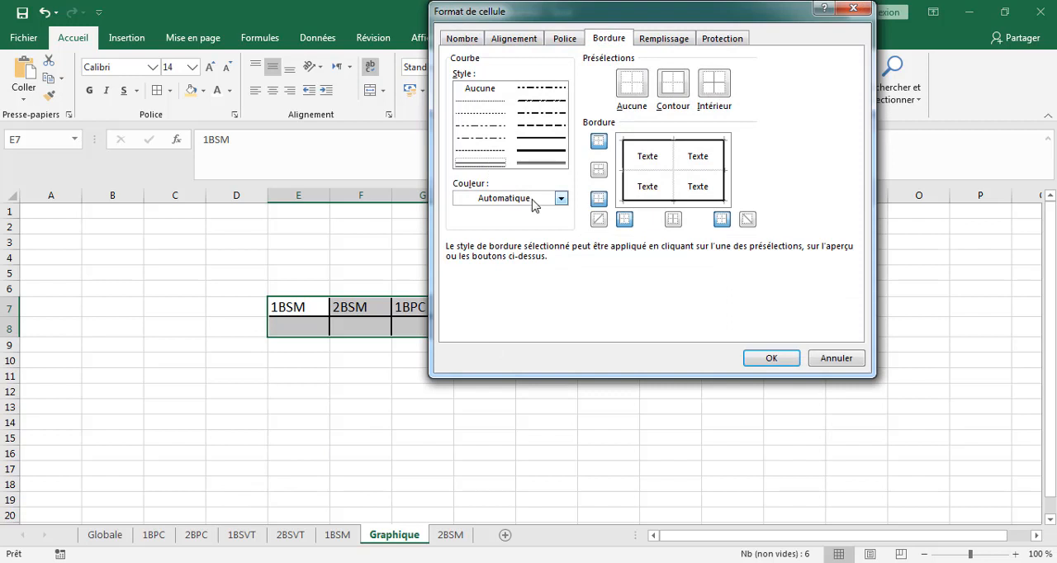
{"action": "left_click", "coordinate": [561, 198]}
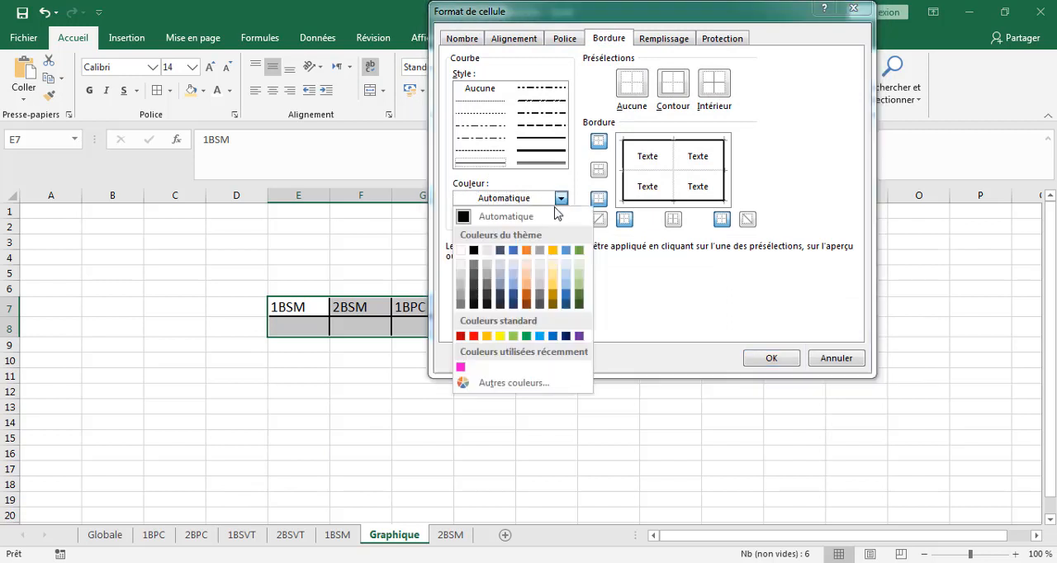
{"action": "left_click", "coordinate": [540, 336]}
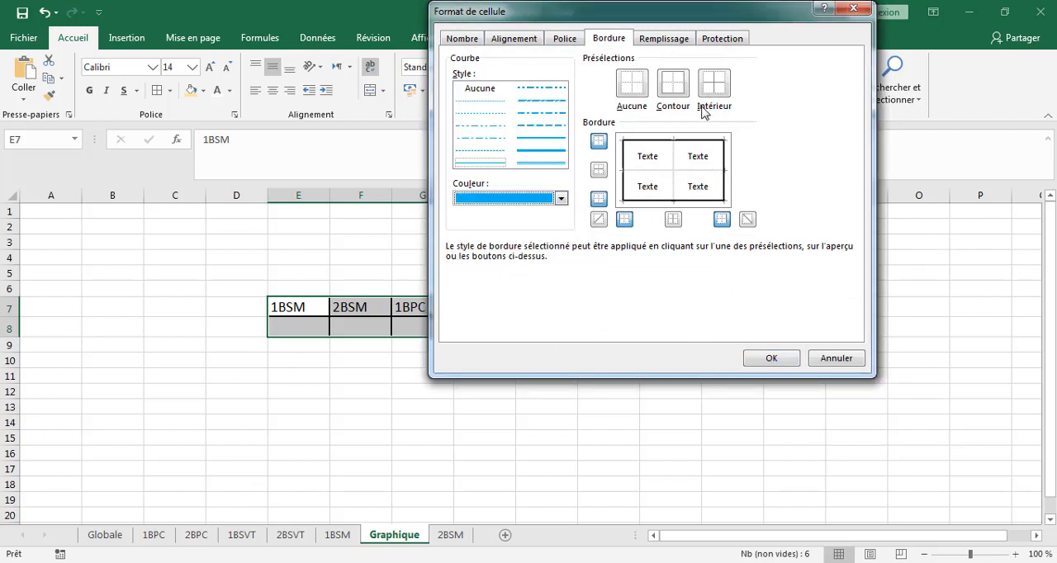
{"action": "left_click", "coordinate": [674, 89]}
{"action": "left_click", "coordinate": [716, 93]}
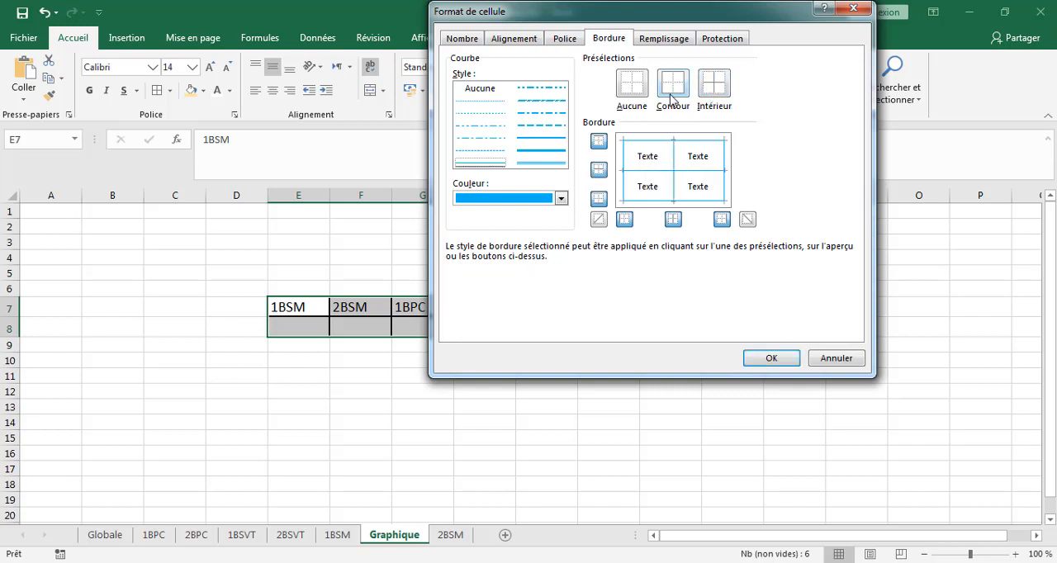
{"action": "left_click", "coordinate": [768, 360]}
{"action": "left_click", "coordinate": [670, 401]}
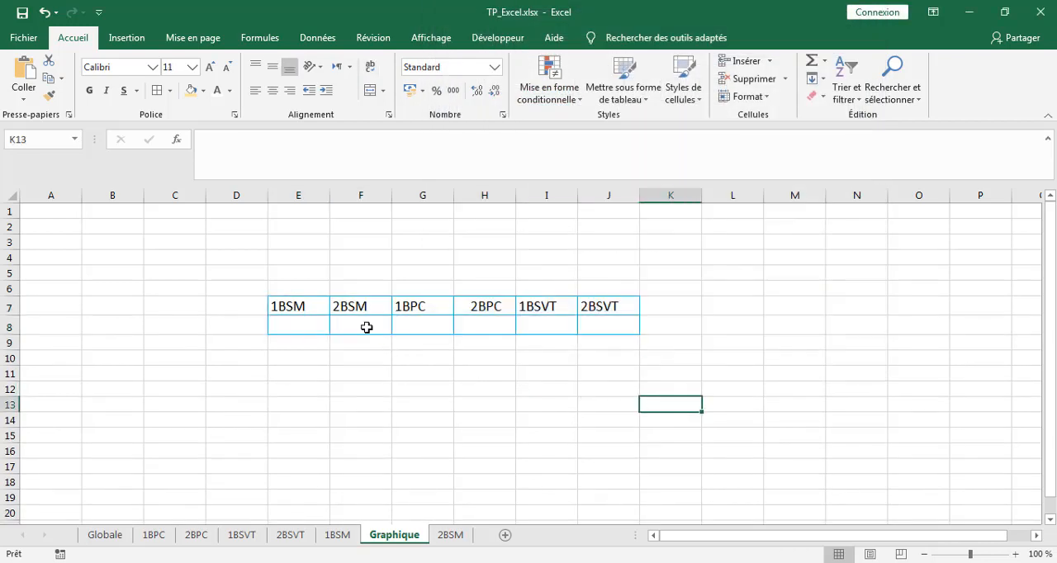
Thicken the outline and inside borders of table E7:J8 with the medium solid line style.
{"action": "left_click_drag", "start_coordinate": [300, 304], "coordinate": [599, 325]}
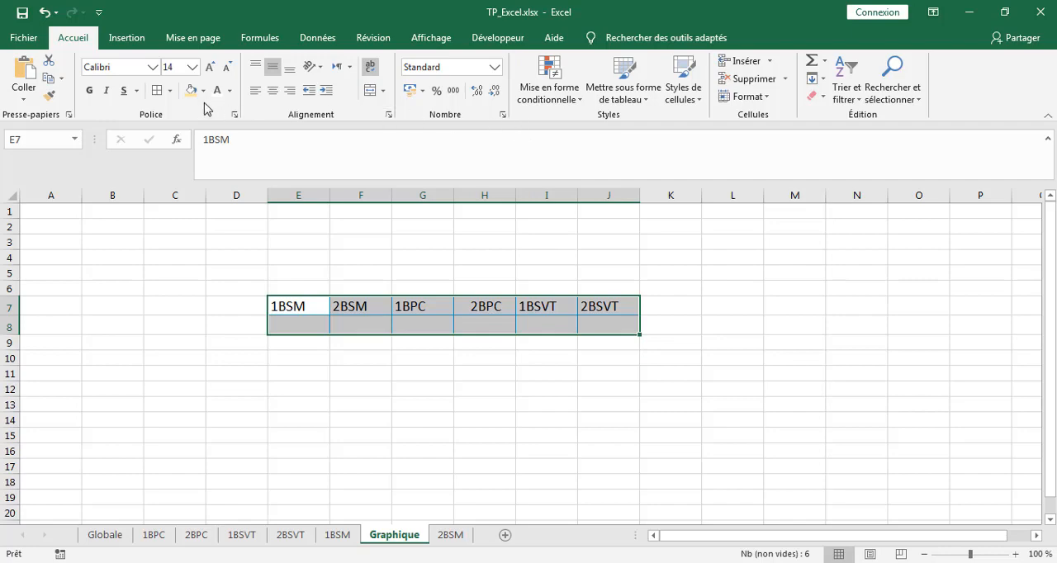
{"action": "left_click", "coordinate": [169, 90]}
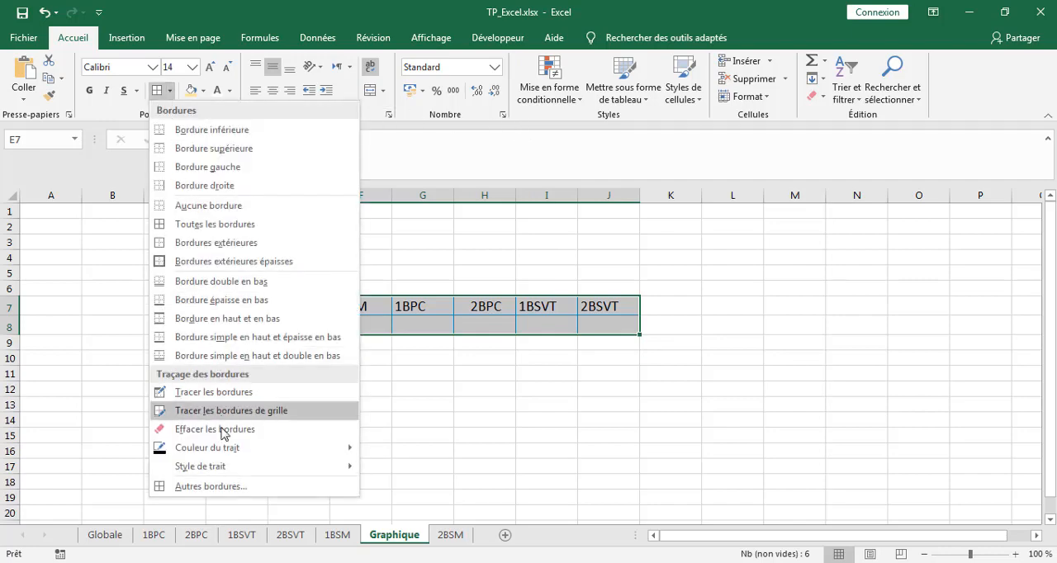
{"action": "left_click", "coordinate": [219, 487]}
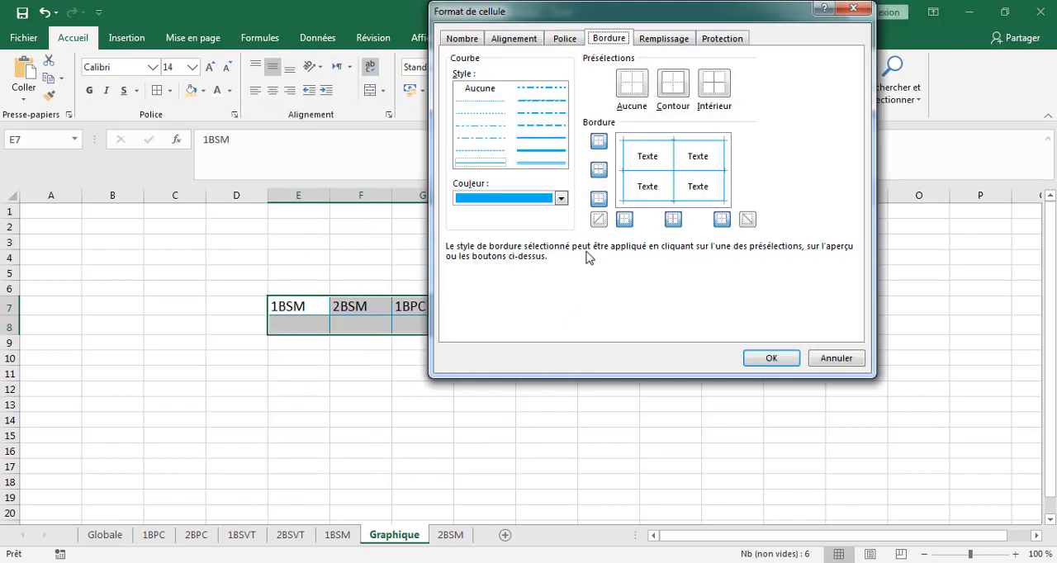
{"action": "left_click", "coordinate": [542, 137]}
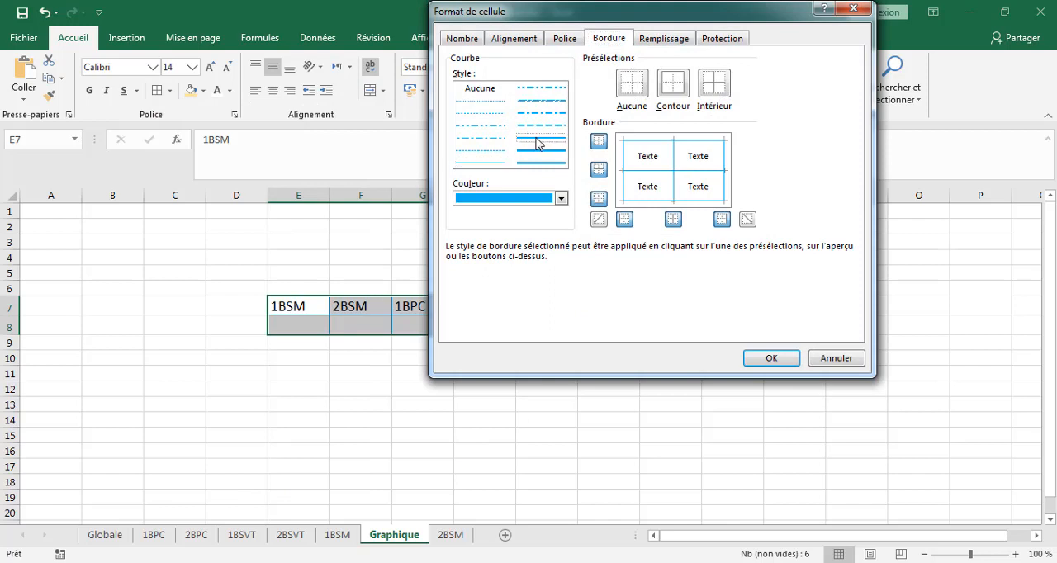
{"action": "left_click", "coordinate": [685, 90]}
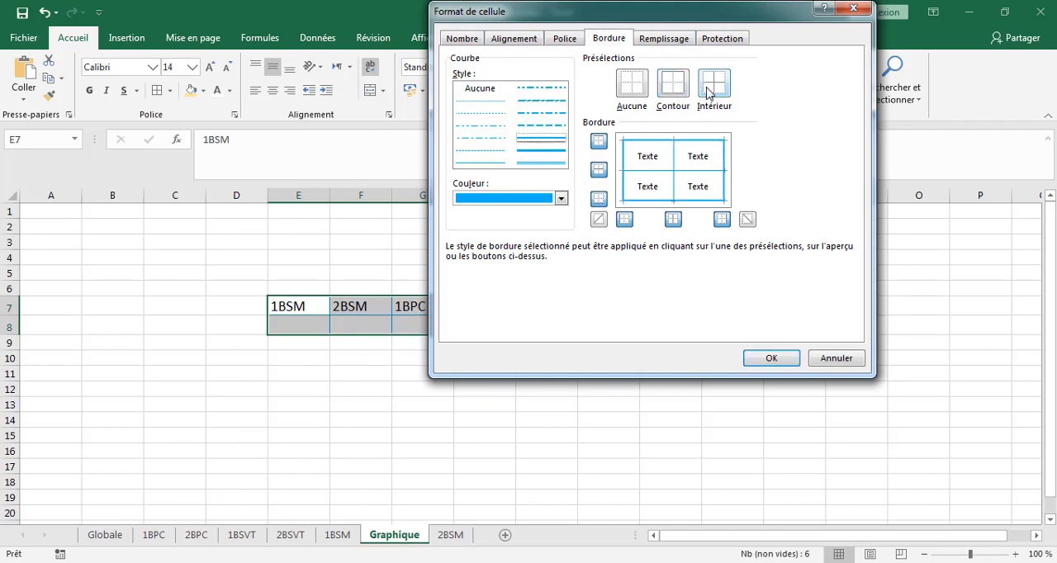
{"action": "left_click", "coordinate": [713, 88]}
{"action": "left_click", "coordinate": [770, 358]}
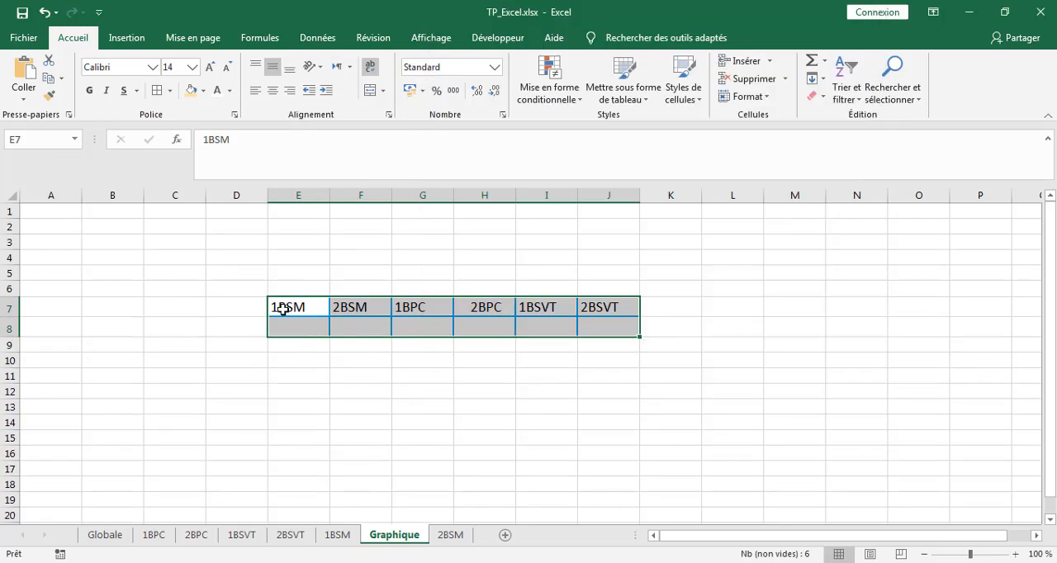
Fill the header cells E7:J7 with the theme colour Or, Accentuation4.
{"action": "left_click_drag", "start_coordinate": [282, 305], "coordinate": [592, 311]}
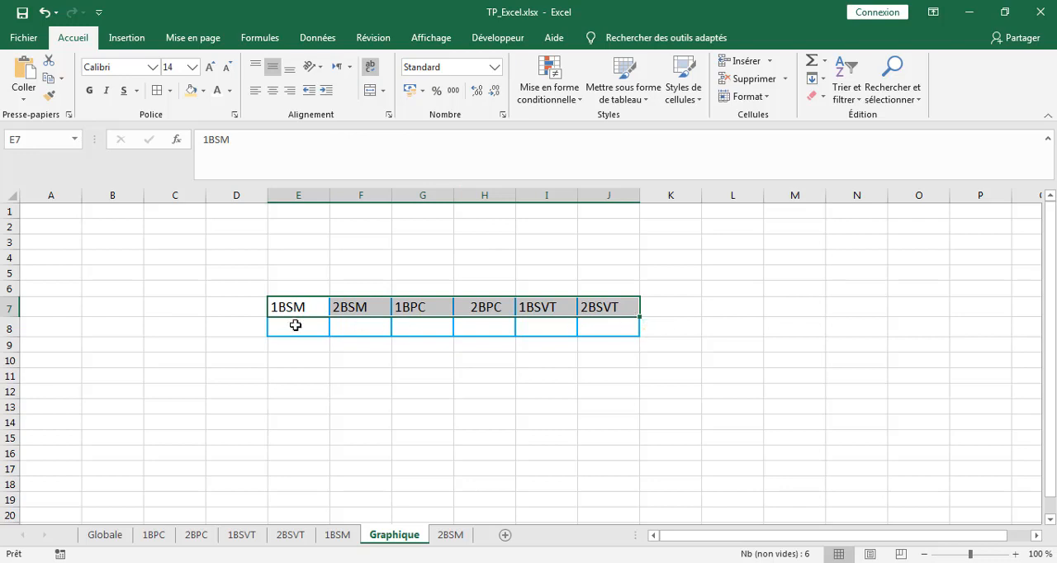
{"action": "left_click", "coordinate": [202, 91]}
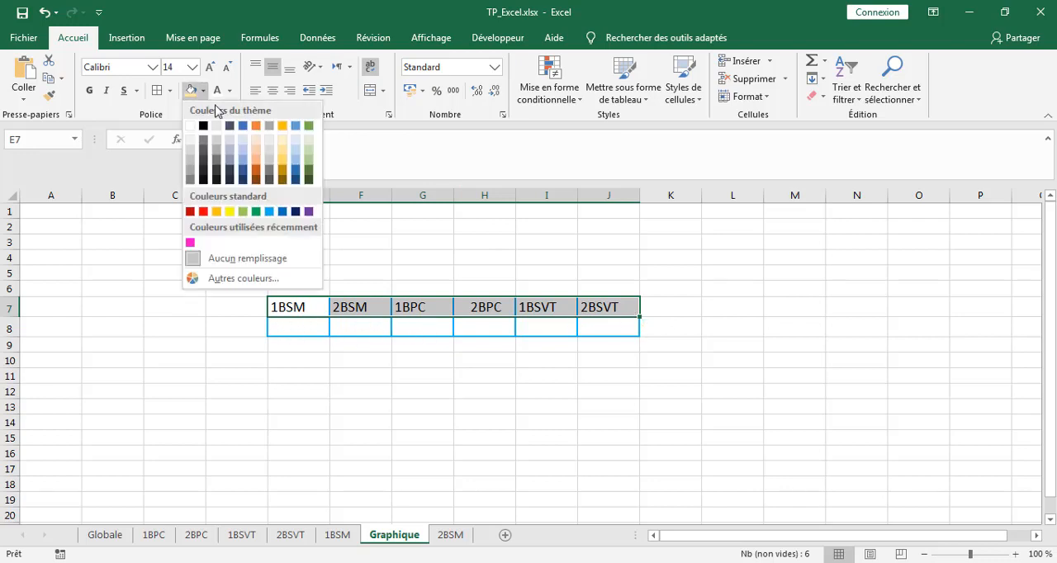
{"action": "left_click", "coordinate": [283, 126]}
{"action": "left_click", "coordinate": [450, 408]}
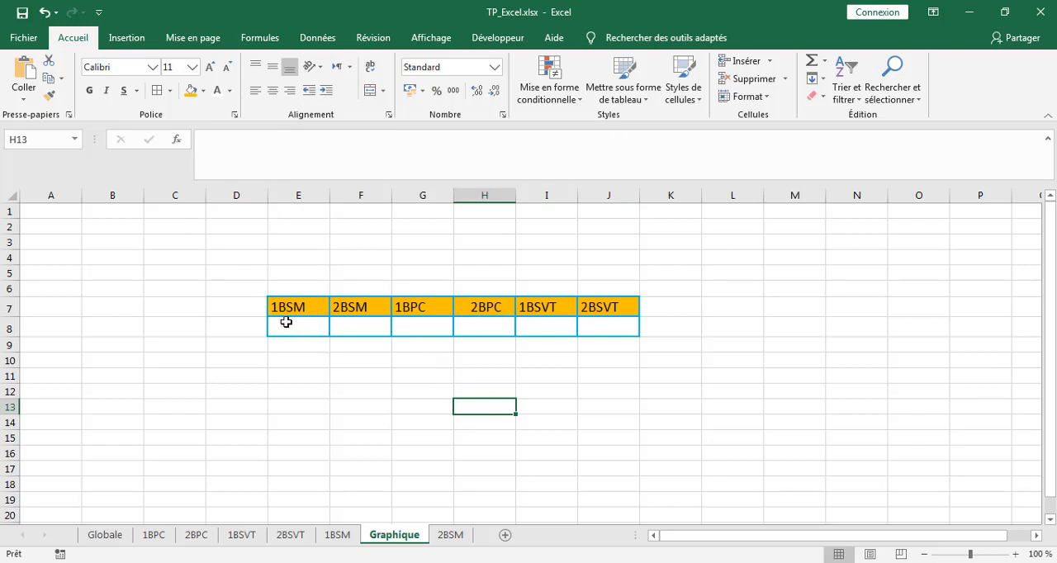
{"action": "left_click", "coordinate": [285, 322]}
{"action": "left_click", "coordinate": [360, 322]}
{"action": "left_click", "coordinate": [409, 321]}
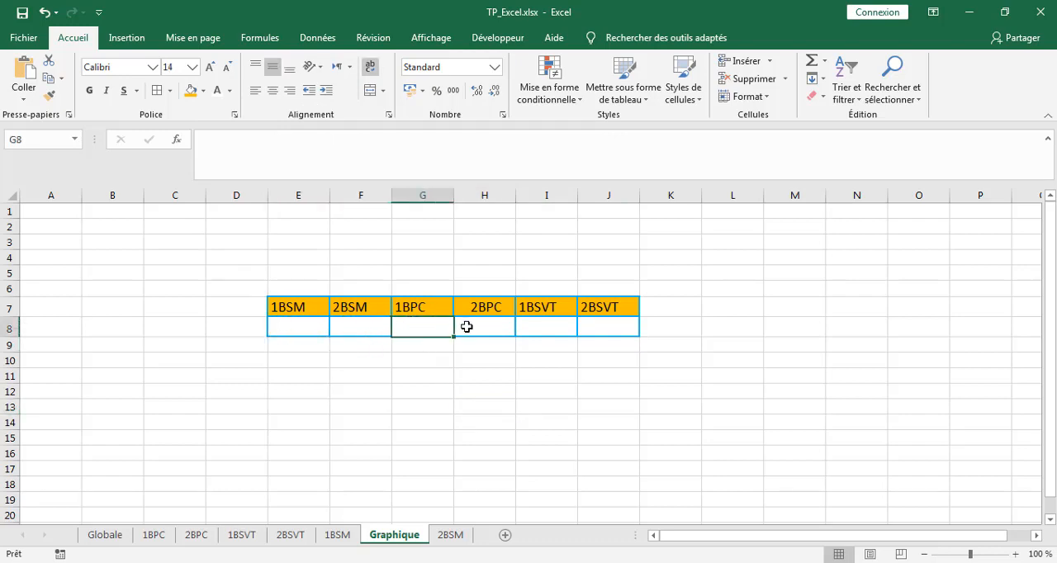
{"action": "left_click", "coordinate": [468, 327]}
{"action": "left_click", "coordinate": [528, 327]}
{"action": "left_click", "coordinate": [595, 325]}
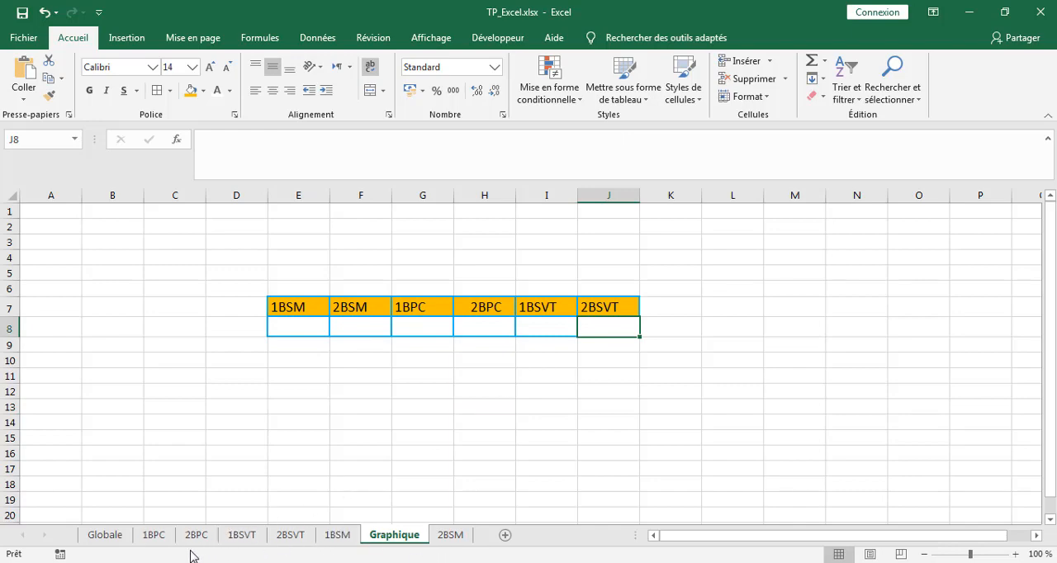
Examine the student list on the 1BPC sheet, following the Moyenne column down to its last row.
{"action": "left_click", "coordinate": [163, 539]}
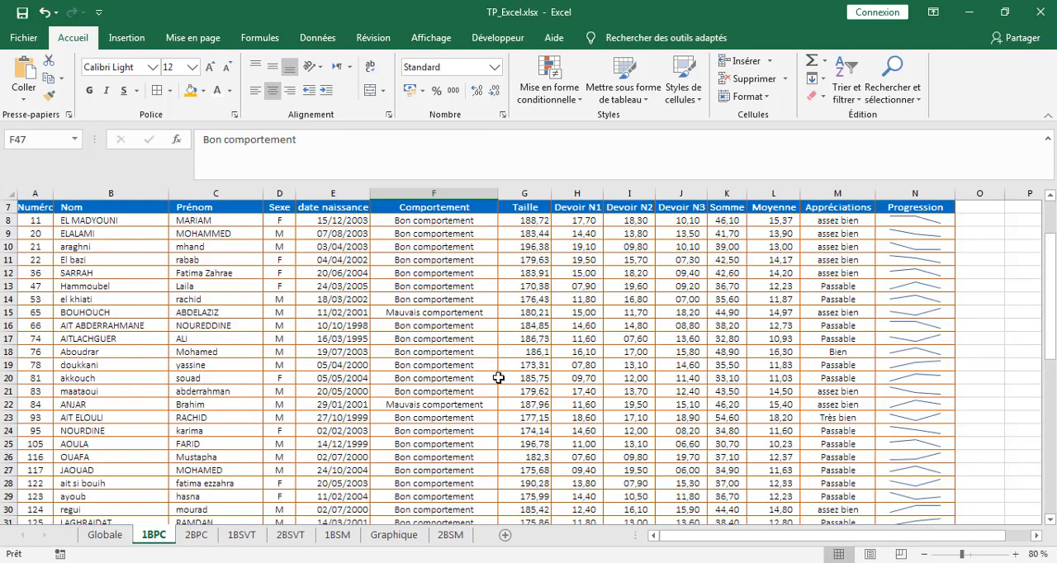
{"action": "scroll", "coordinate": [526, 364], "scroll_direction": "down", "scroll_amount": 4}
{"action": "scroll", "coordinate": [526, 364], "scroll_direction": "down", "scroll_amount": 7}
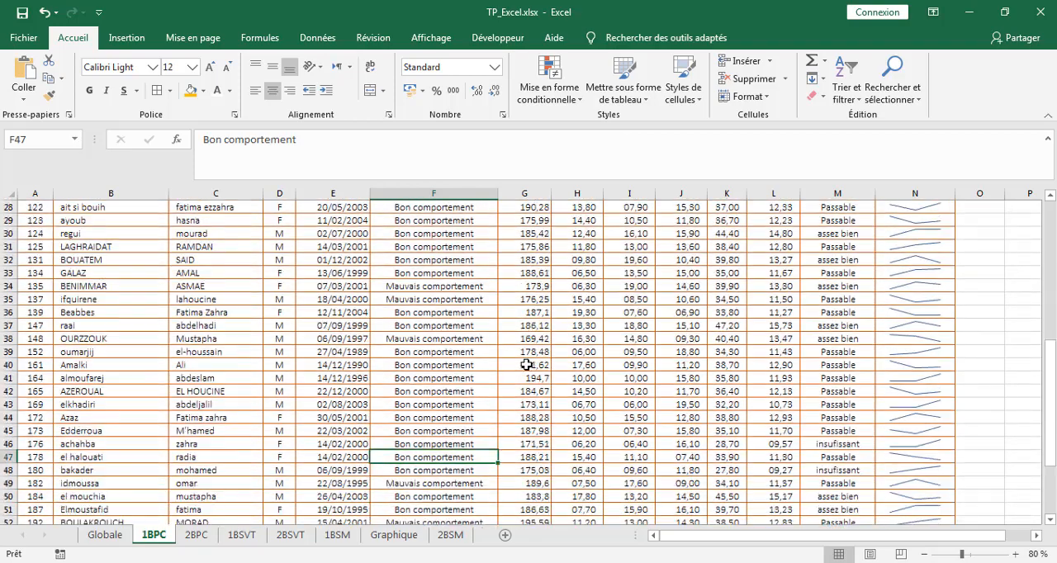
{"action": "scroll", "coordinate": [522, 364], "scroll_direction": "down", "scroll_amount": 1}
{"action": "scroll", "coordinate": [814, 330], "scroll_direction": "up", "scroll_amount": 11}
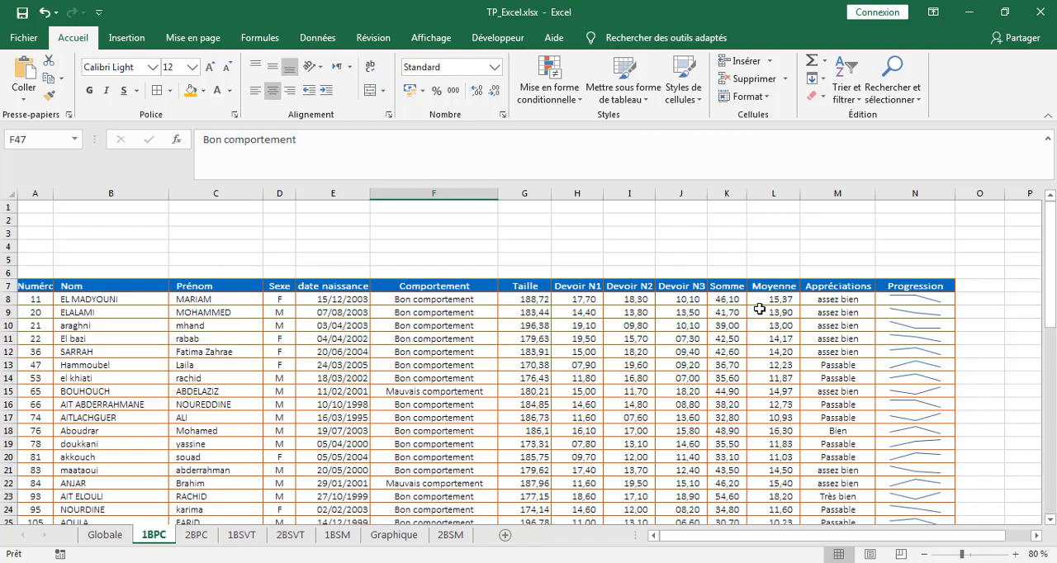
{"action": "scroll", "coordinate": [760, 312], "scroll_direction": "down", "scroll_amount": 3}
{"action": "scroll", "coordinate": [759, 312], "scroll_direction": "down", "scroll_amount": 9}
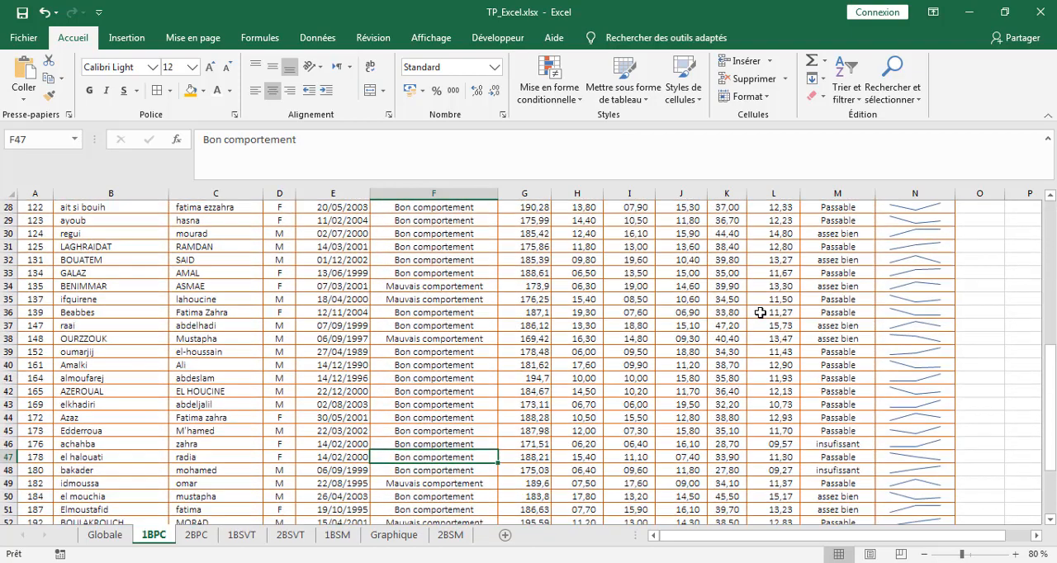
{"action": "scroll", "coordinate": [759, 313], "scroll_direction": "down", "scroll_amount": 2}
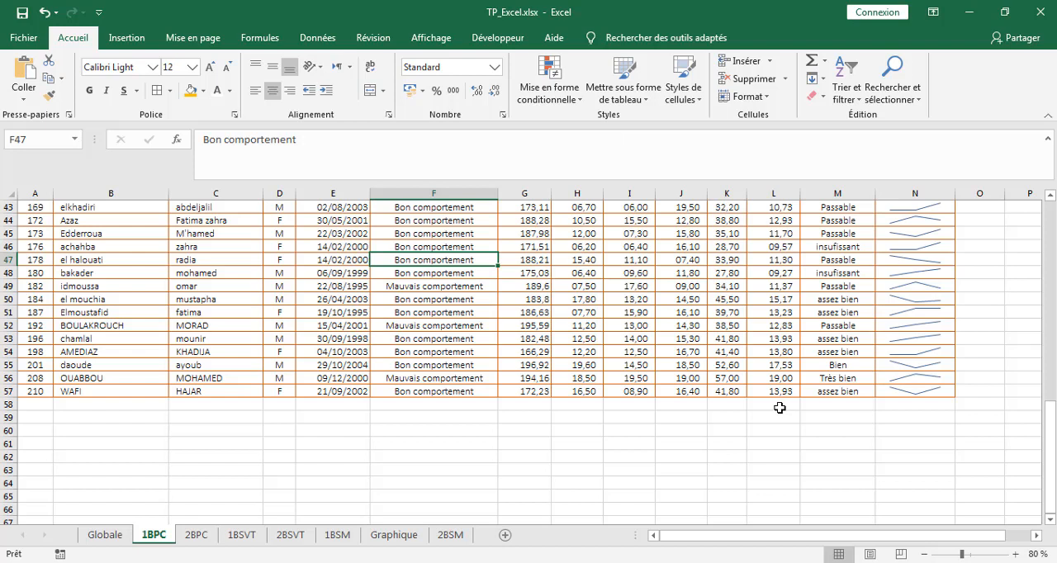
Calculate the class average of the Moyenne column on the 1BPC sheet in L58 with MOYENNE over L8:L57.
{"action": "left_click", "coordinate": [780, 408]}
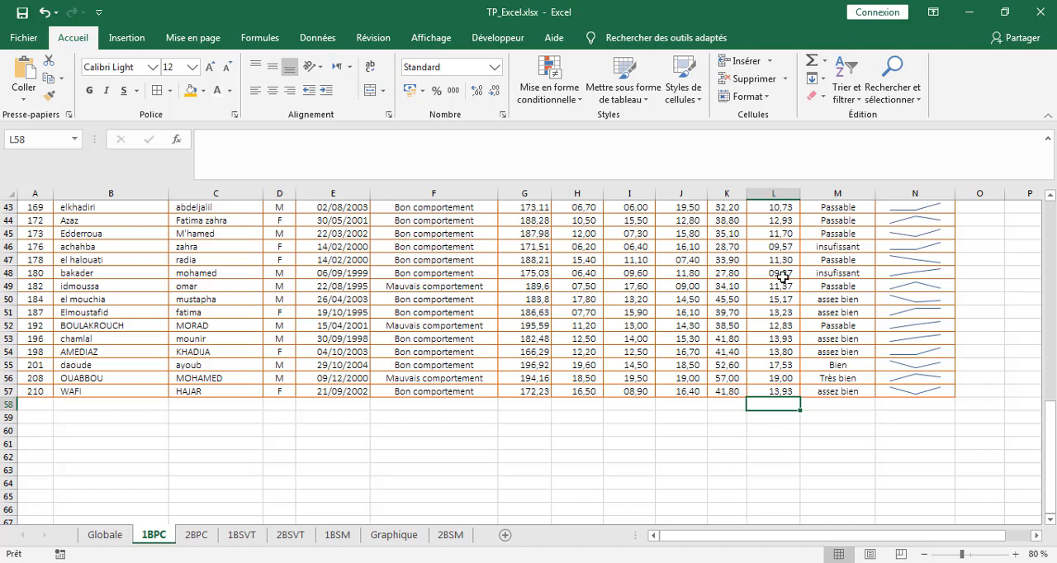
{"action": "left_click", "coordinate": [828, 66]}
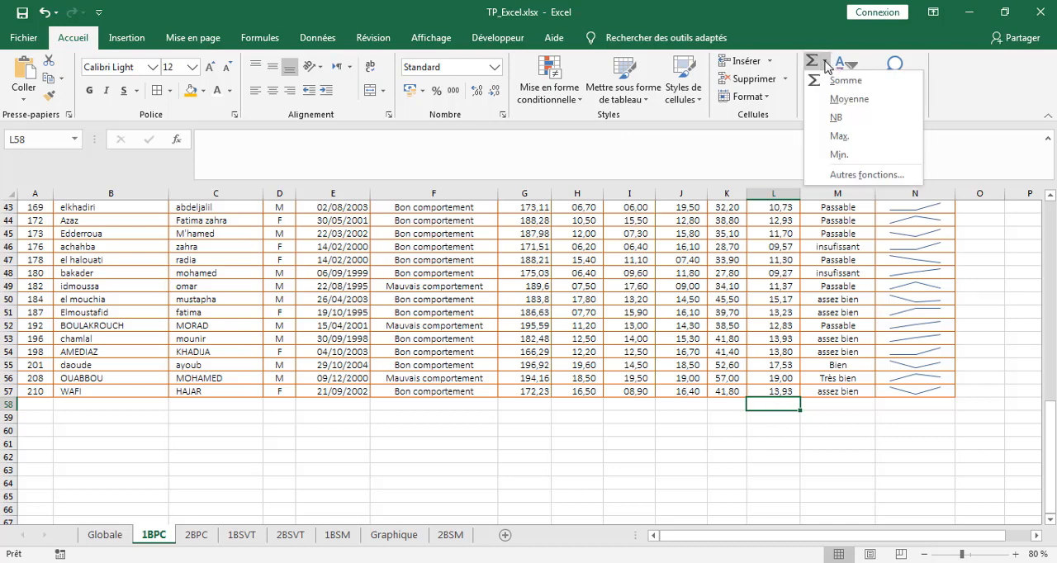
{"action": "left_click", "coordinate": [841, 97]}
{"action": "scroll", "coordinate": [837, 304], "scroll_direction": "up", "scroll_amount": 12}
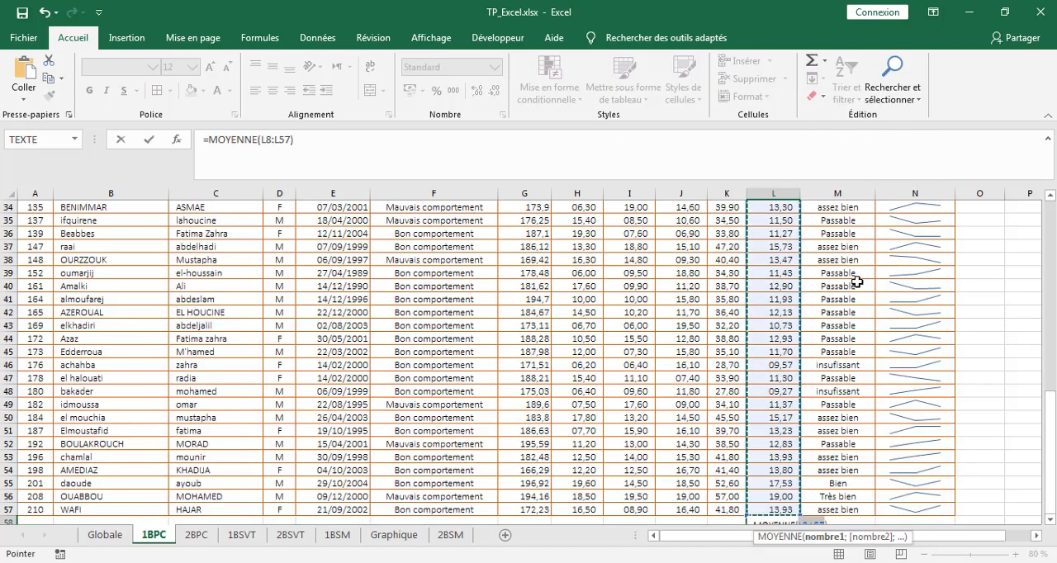
{"action": "scroll", "coordinate": [857, 282], "scroll_direction": "down", "scroll_amount": 10}
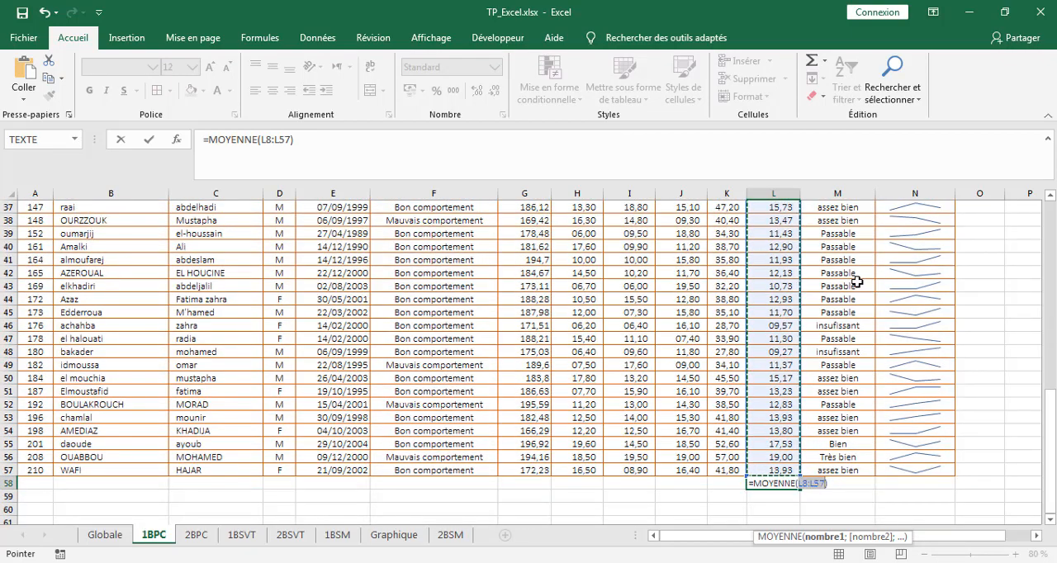
{"action": "key", "text": "Return"}
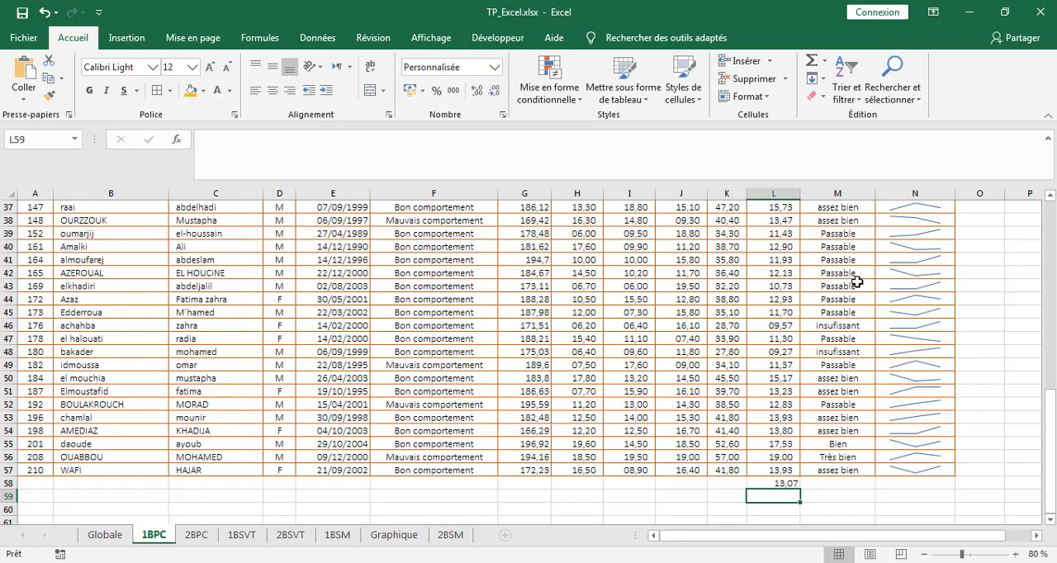
{"action": "left_click", "coordinate": [769, 484]}
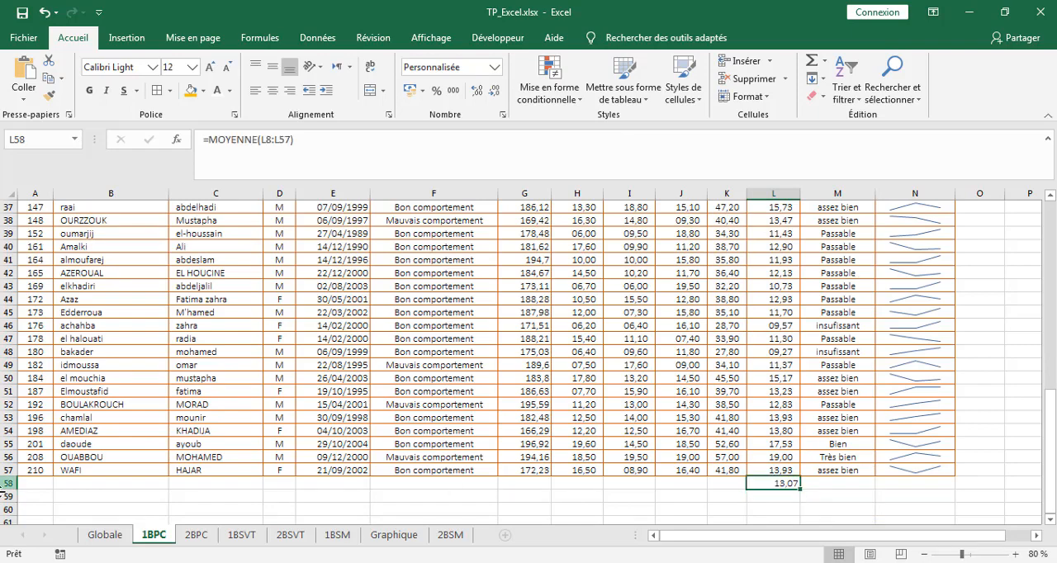
Calculate the class average on the 2BPC sheet in L47 with MOYENNE over L8:L46.
{"action": "left_click", "coordinate": [197, 535]}
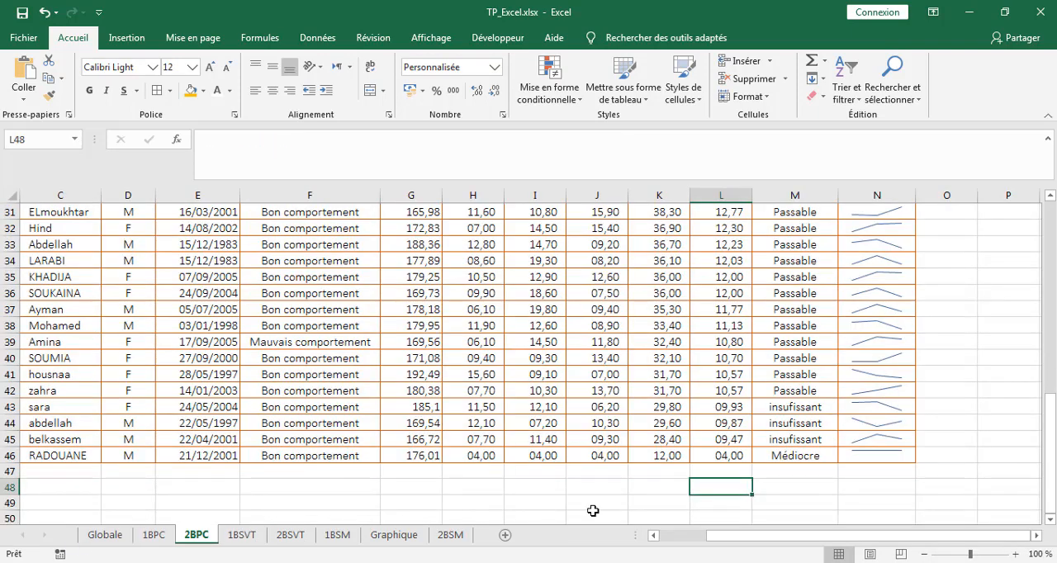
{"action": "left_click", "coordinate": [726, 470]}
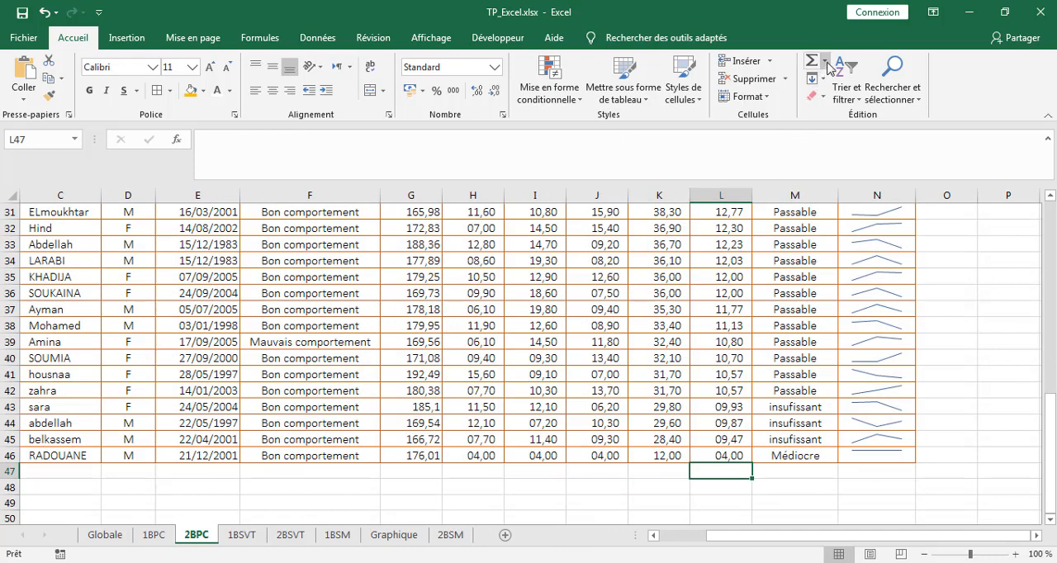
{"action": "left_click", "coordinate": [824, 60]}
{"action": "left_click", "coordinate": [842, 99]}
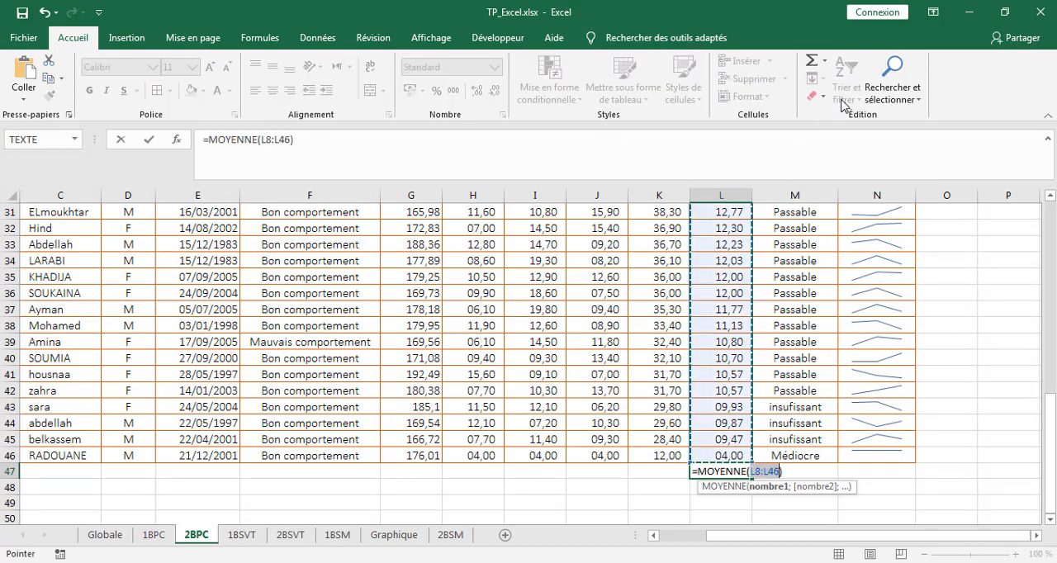
{"action": "key", "text": "Return"}
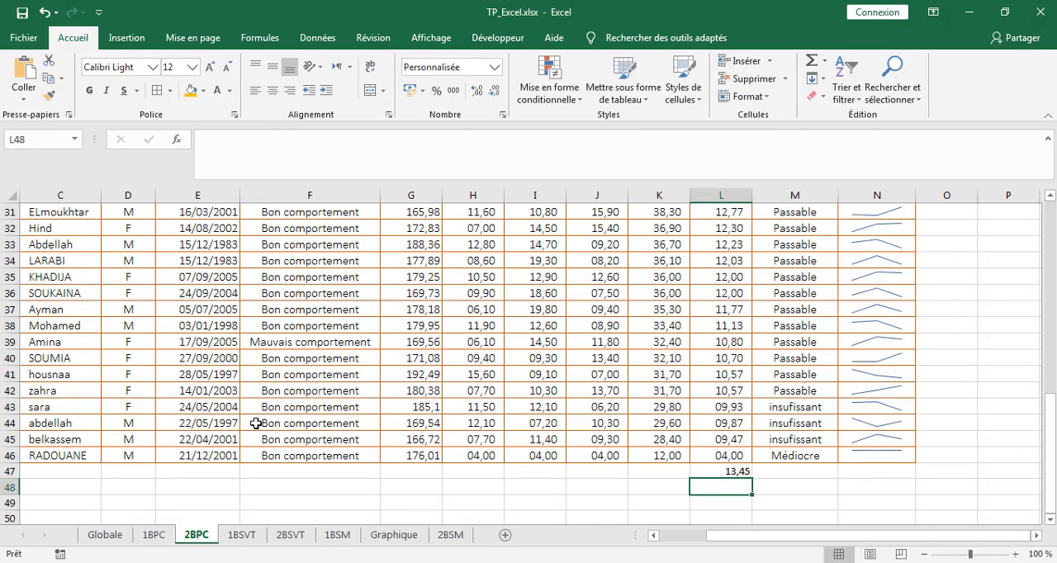
Calculate the class average on the 1BSVT sheet in L36 with MOYENNE over L8:L35.
{"action": "left_click", "coordinate": [242, 536]}
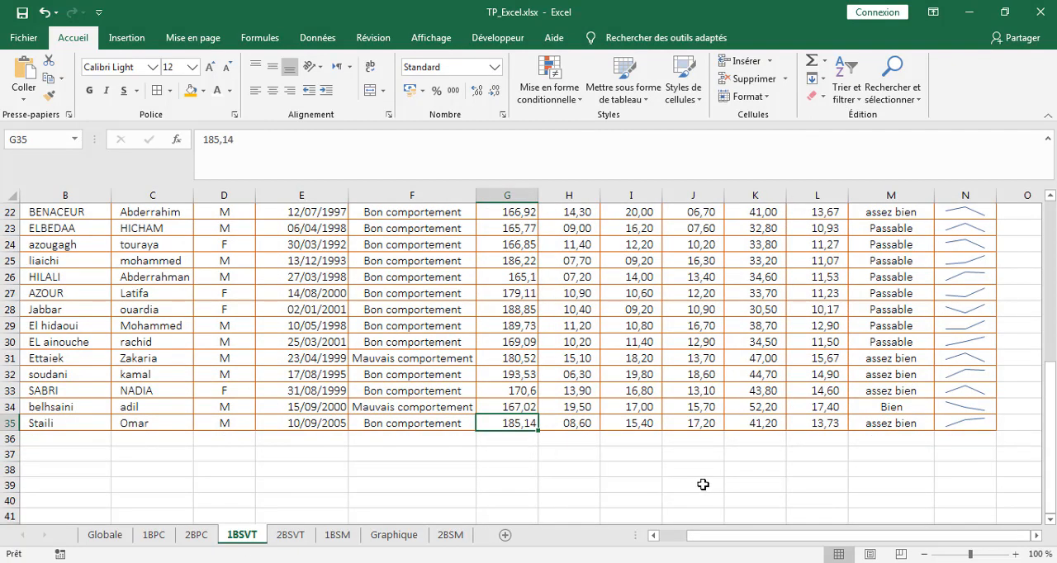
{"action": "left_click", "coordinate": [829, 440]}
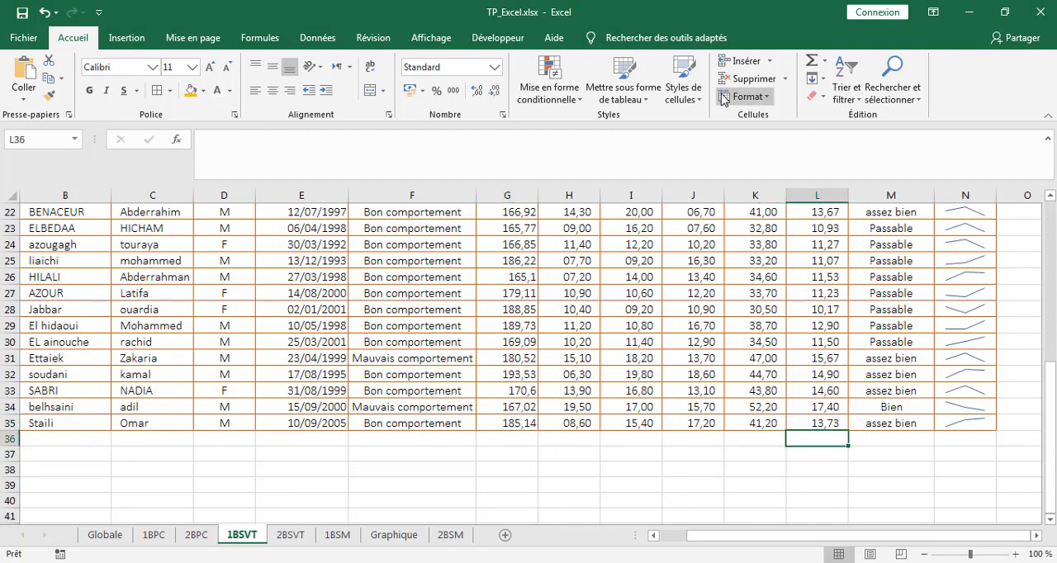
{"action": "left_click", "coordinate": [824, 60]}
{"action": "left_click", "coordinate": [841, 99]}
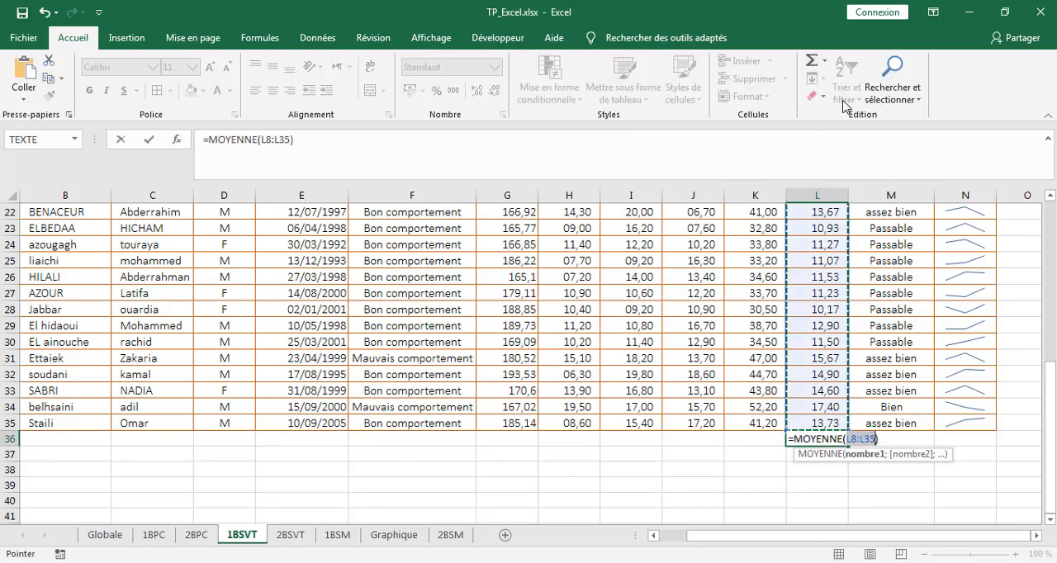
{"action": "key", "text": "Return"}
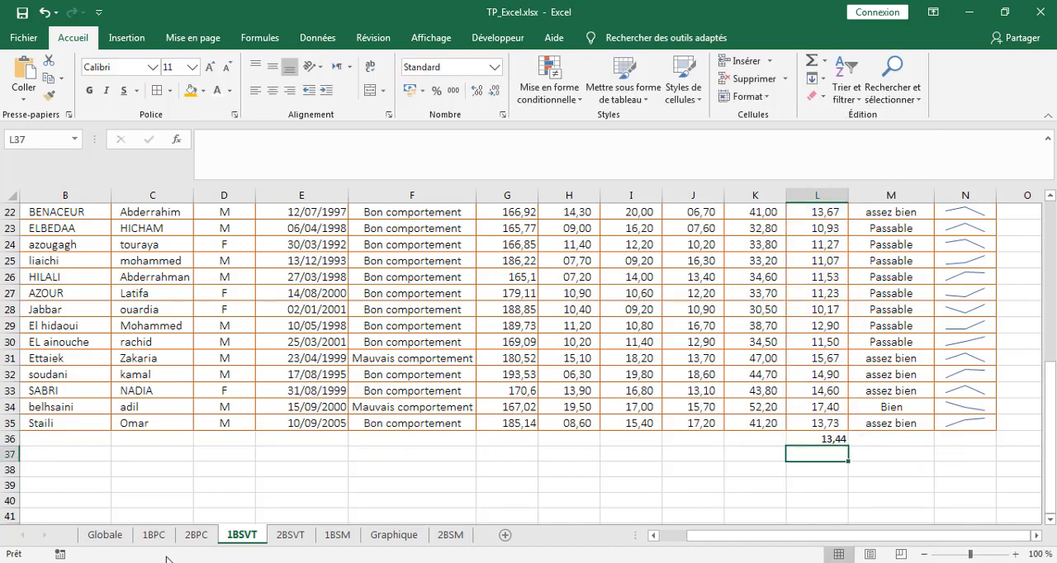
Calculate the class average on the 2BSVT sheet in L52 by applying MOYENNE to the Moyenne column above it.
{"action": "left_click", "coordinate": [290, 535]}
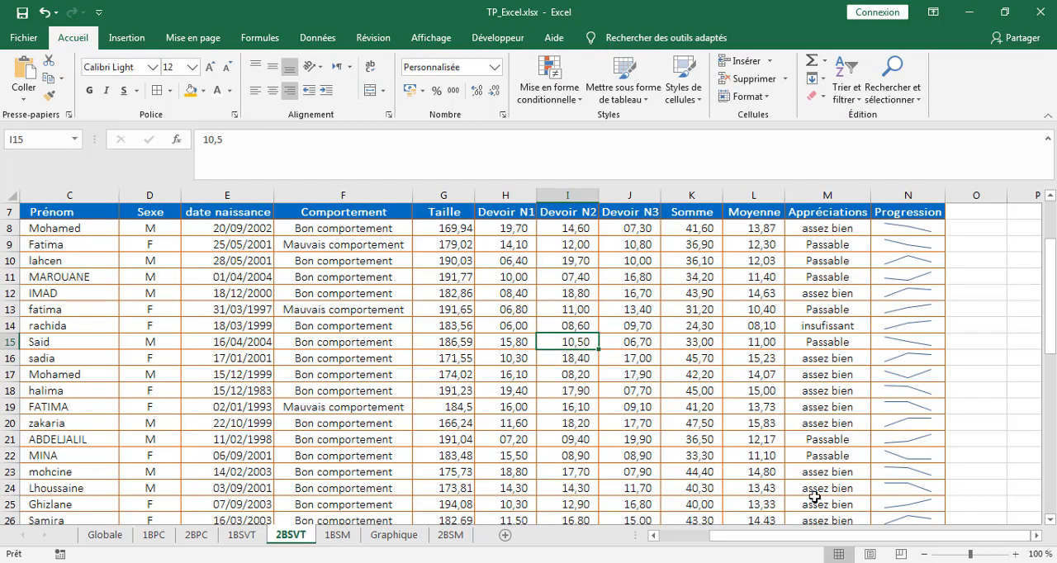
{"action": "scroll", "coordinate": [818, 438], "scroll_direction": "down", "scroll_amount": 10}
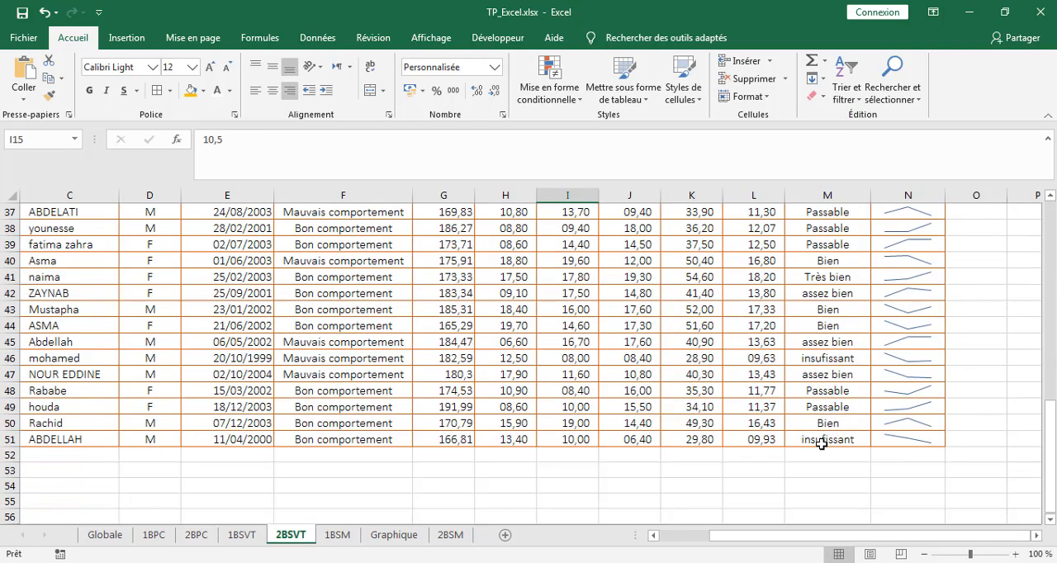
{"action": "left_click", "coordinate": [759, 455]}
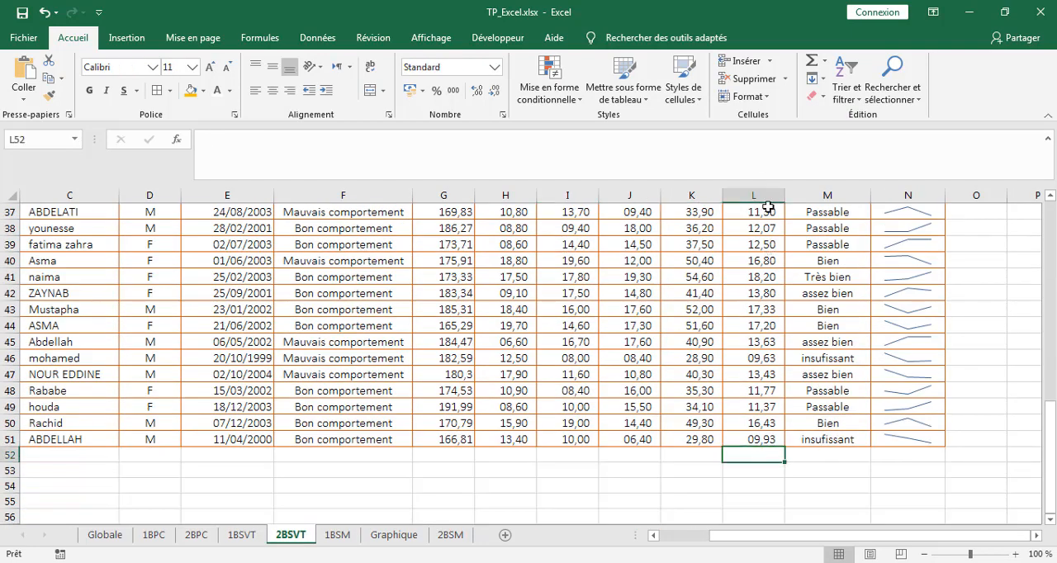
{"action": "left_click", "coordinate": [823, 61]}
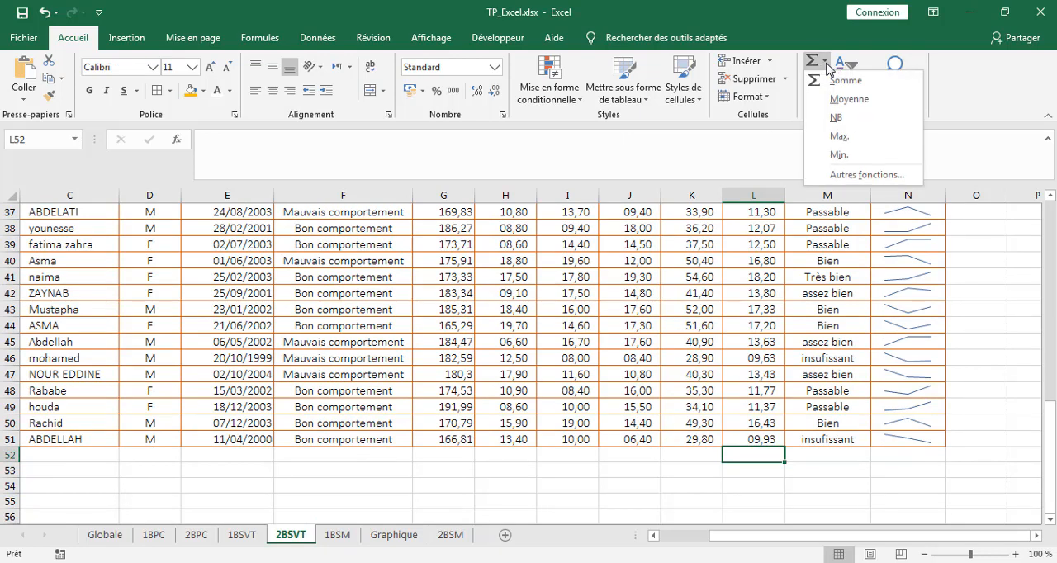
{"action": "left_click", "coordinate": [844, 101]}
{"action": "key", "text": "Return"}
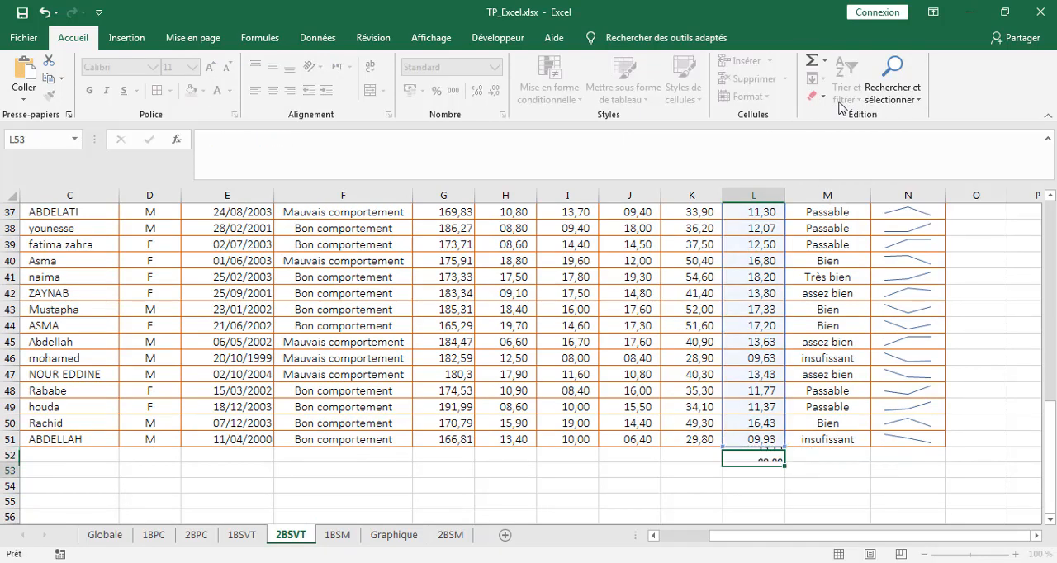
Calculate the class average on the 1BSM sheet in L33 with MOYENNE over L8:L32.
{"action": "left_click", "coordinate": [337, 536]}
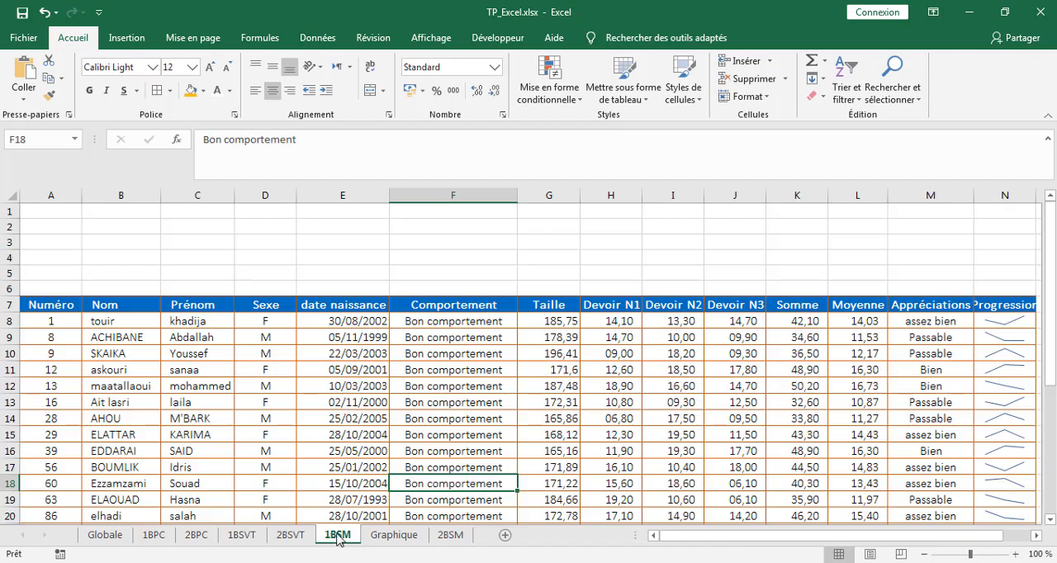
{"action": "scroll", "coordinate": [915, 421], "scroll_direction": "down", "scroll_amount": 10}
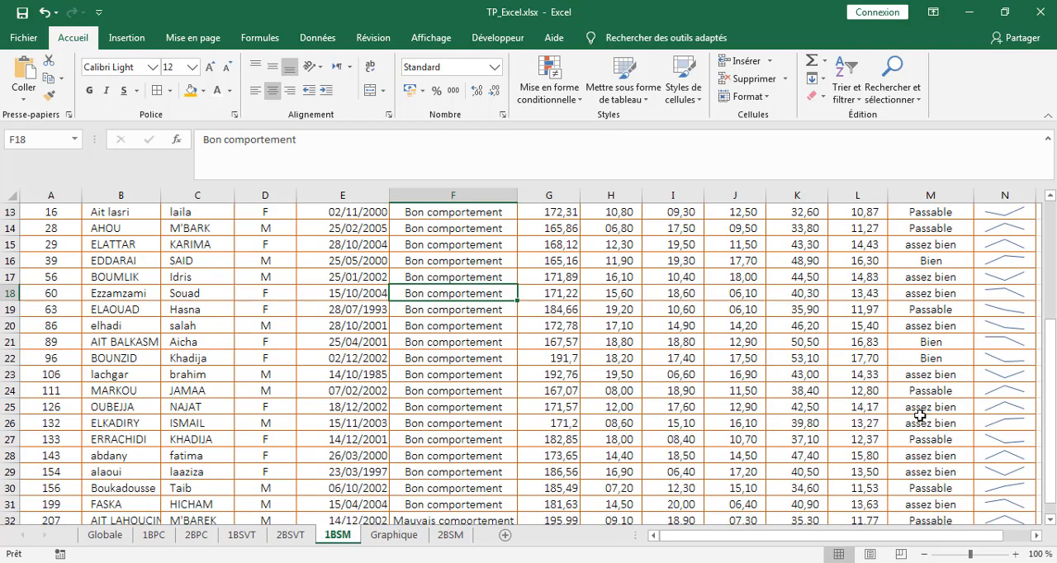
{"action": "left_click", "coordinate": [863, 246]}
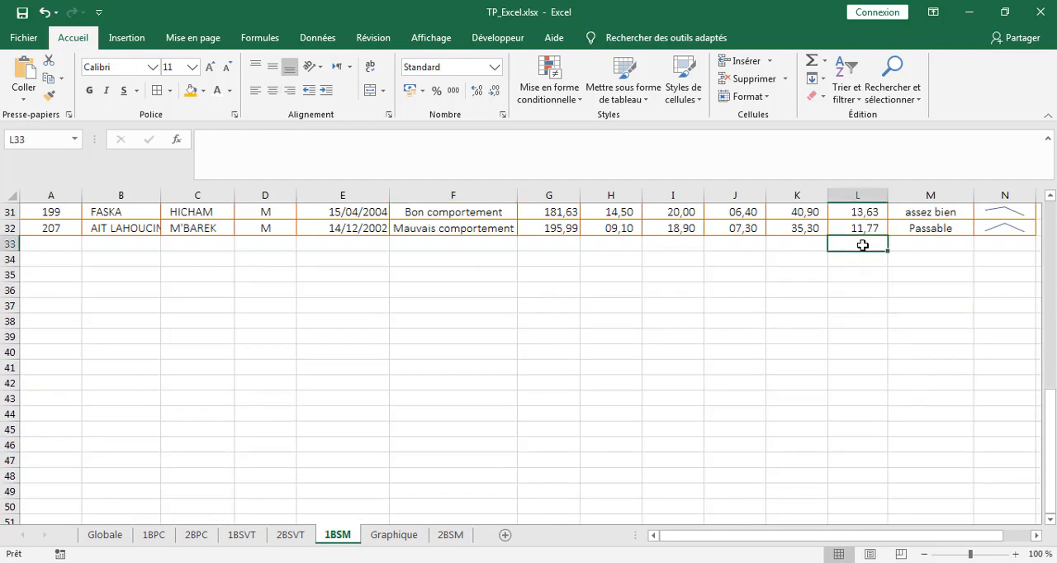
{"action": "left_click", "coordinate": [825, 61]}
{"action": "left_click", "coordinate": [843, 97]}
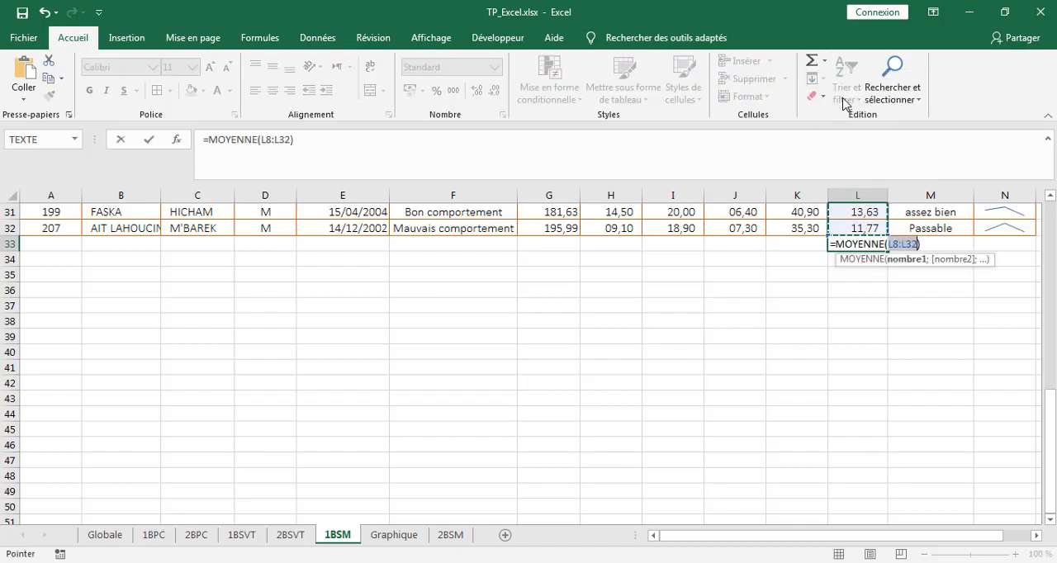
{"action": "scroll", "coordinate": [874, 315], "scroll_direction": "up", "scroll_amount": 9}
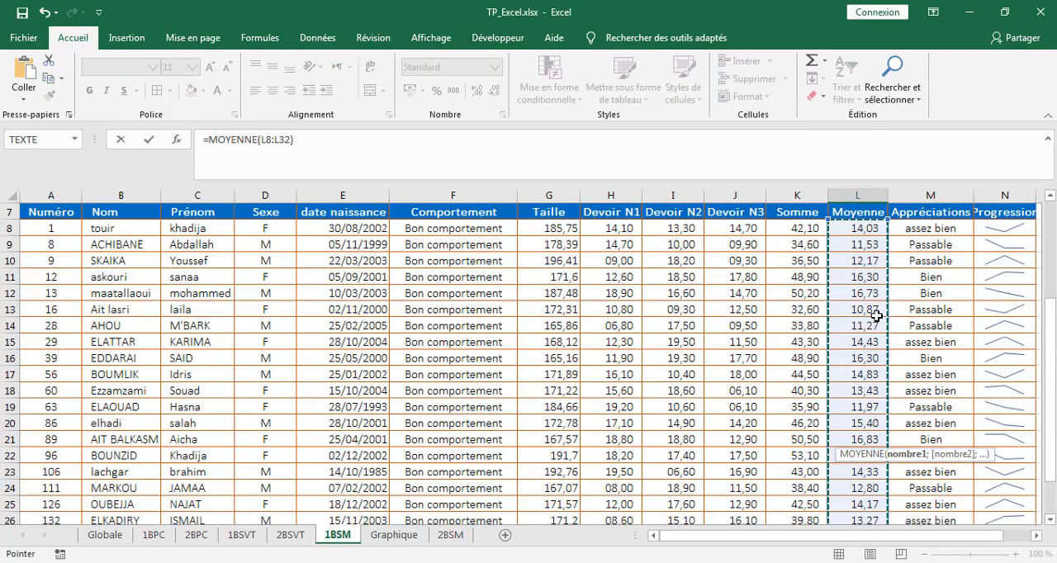
{"action": "scroll", "coordinate": [875, 316], "scroll_direction": "down", "scroll_amount": 4}
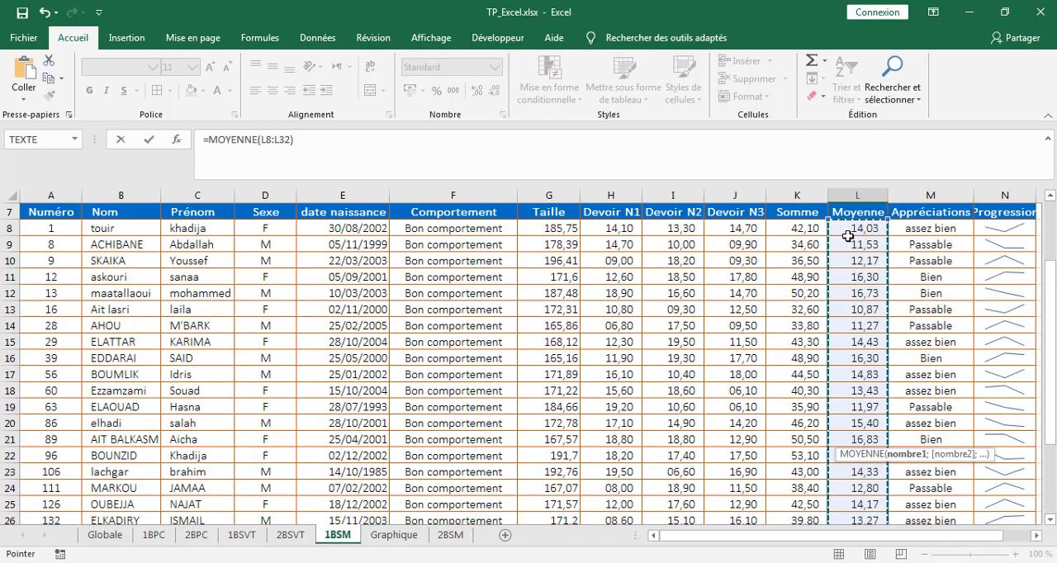
{"action": "scroll", "coordinate": [844, 240], "scroll_direction": "down", "scroll_amount": 3}
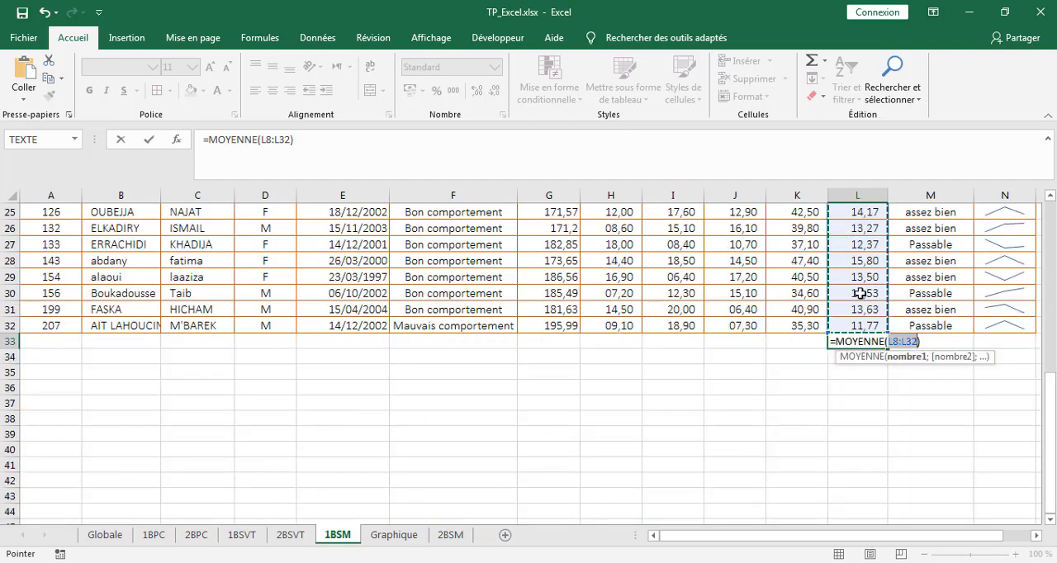
{"action": "key", "text": "Return"}
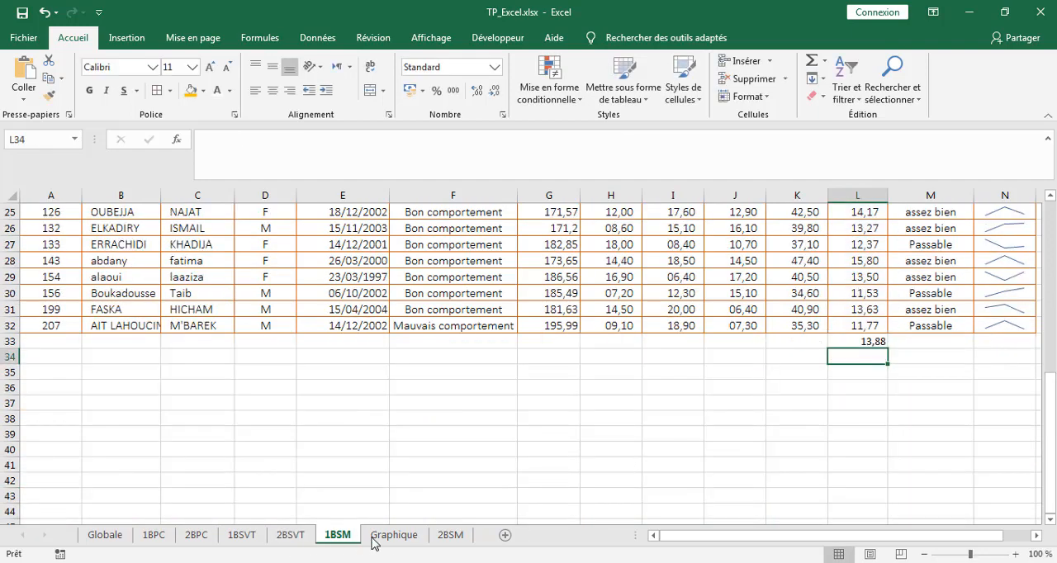
Calculate the class average on the 2BSM sheet in L33 with MOYENNE over L8:L32.
{"action": "left_click", "coordinate": [447, 537]}
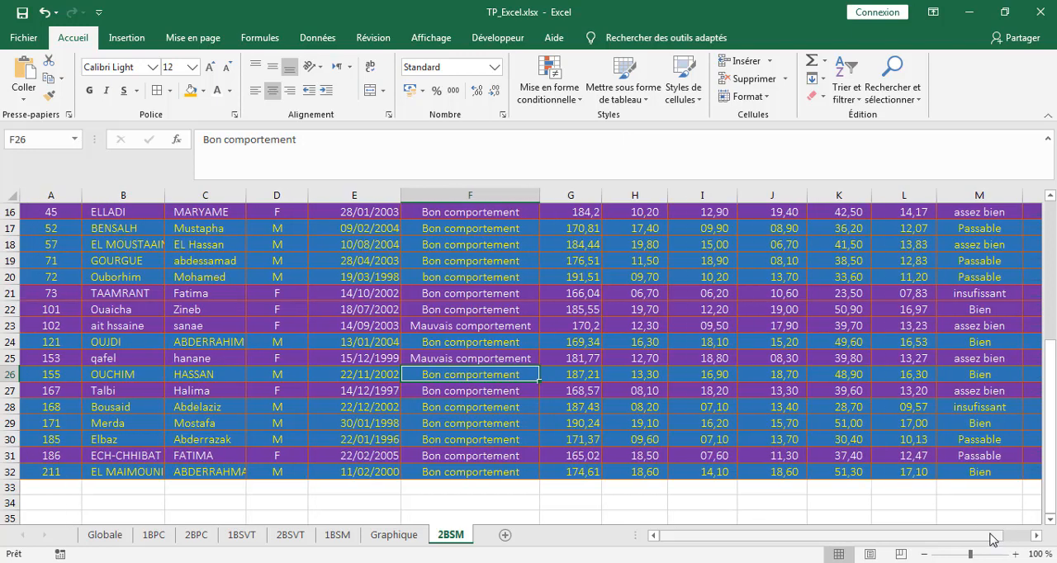
{"action": "left_click", "coordinate": [910, 487]}
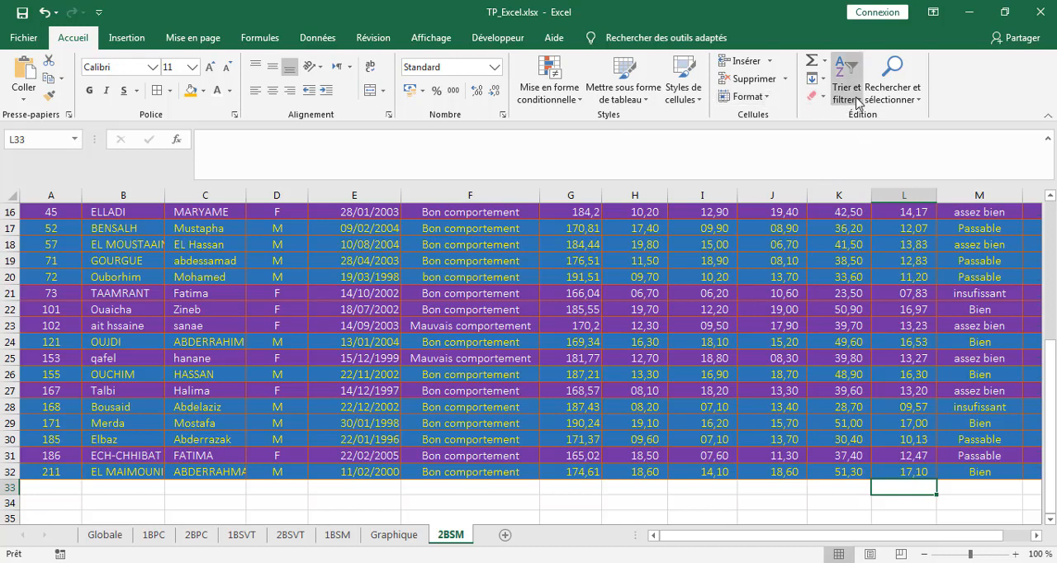
{"action": "left_click", "coordinate": [822, 61]}
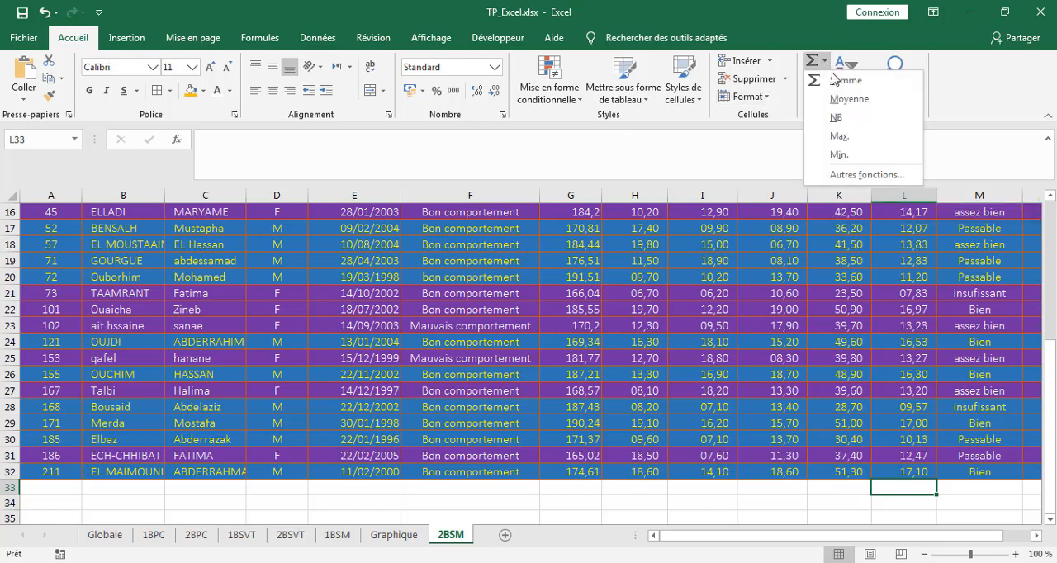
{"action": "left_click", "coordinate": [847, 99]}
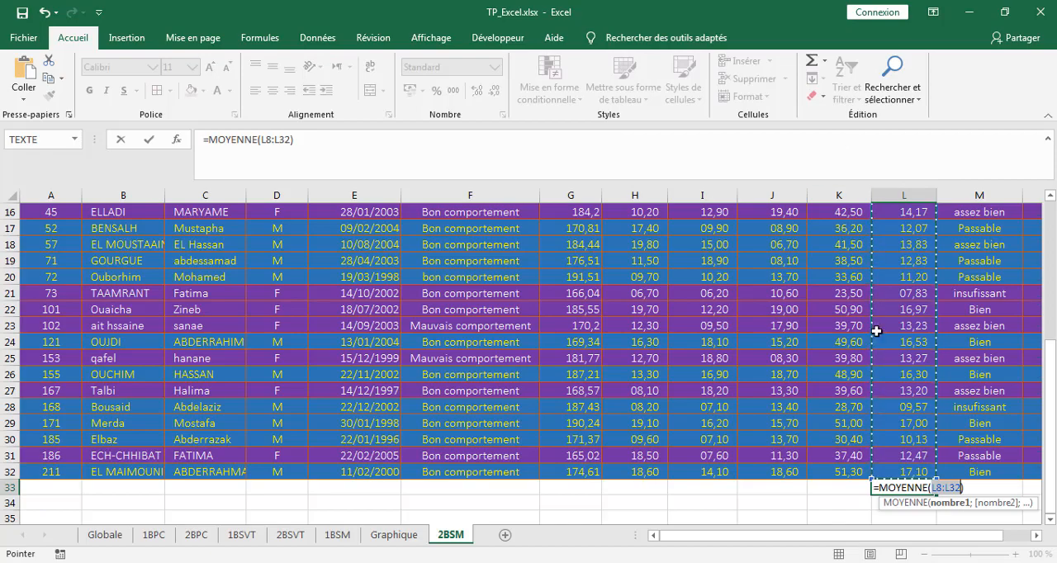
{"action": "key", "text": "Return"}
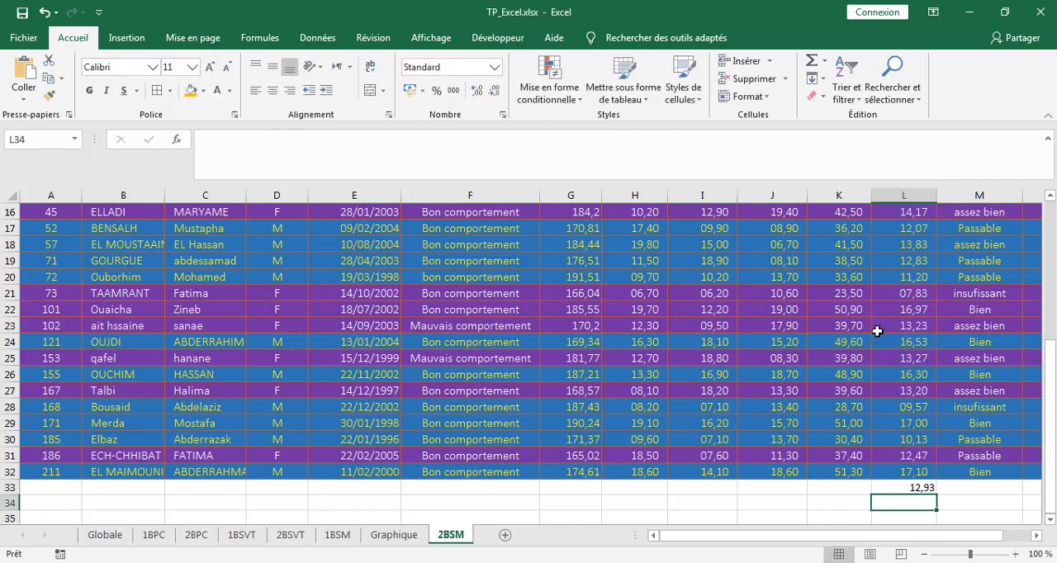
Move the Graphique sheet after 2BSM so it is the last sheet in the workbook.
{"action": "scroll", "coordinate": [915, 403], "scroll_direction": "up", "scroll_amount": 5}
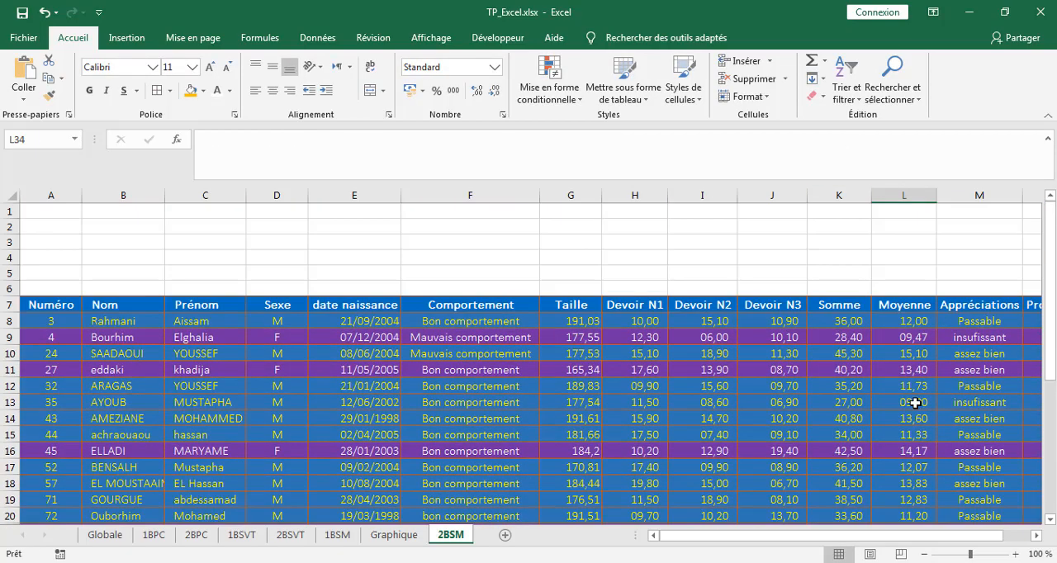
{"action": "scroll", "coordinate": [914, 403], "scroll_direction": "down", "scroll_amount": 2}
{"action": "scroll", "coordinate": [915, 403], "scroll_direction": "down", "scroll_amount": 2}
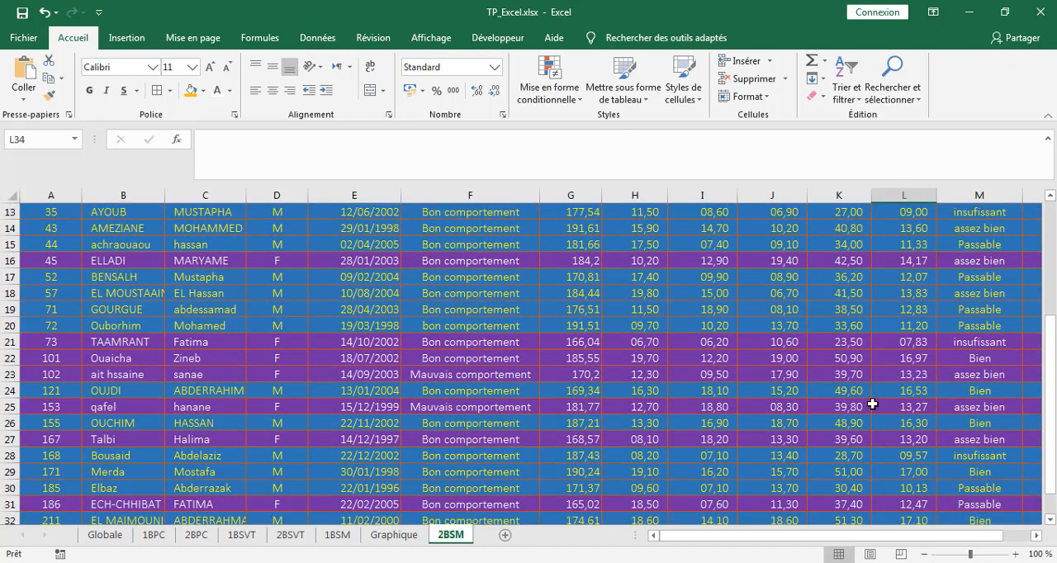
{"action": "left_click_drag", "start_coordinate": [396, 534], "coordinate": [475, 541]}
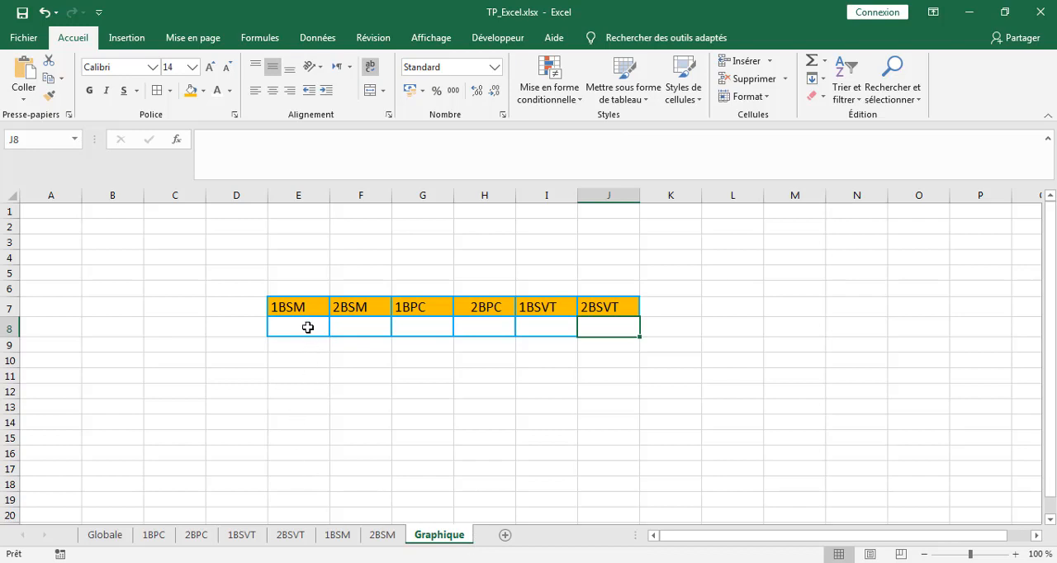
Copy the class average in L33 of the 1BSM sheet and paste it as a value into E8 under 1BSM on the Graphique sheet.
{"action": "left_click", "coordinate": [302, 327]}
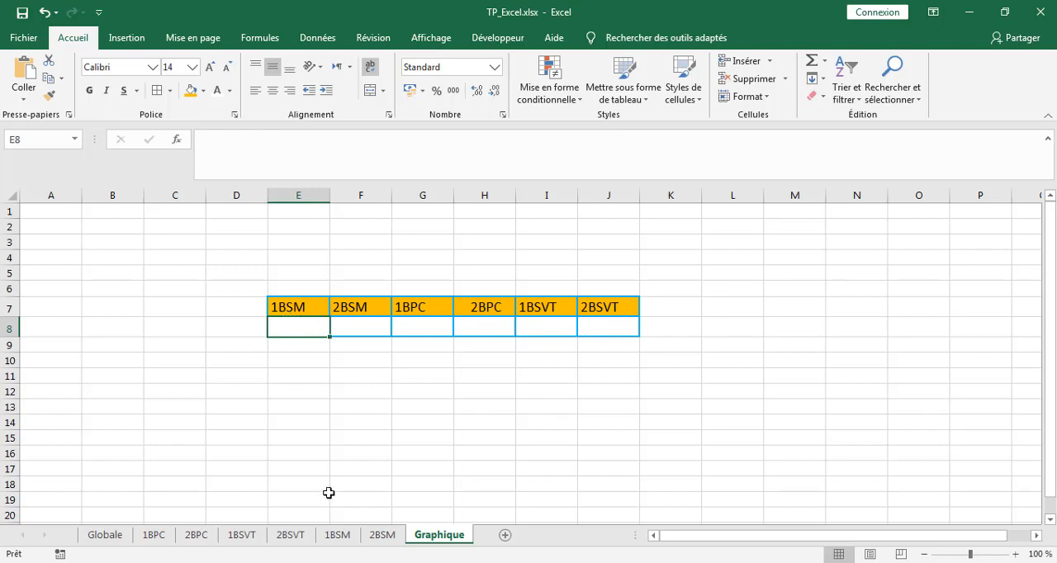
{"action": "left_click", "coordinate": [337, 537]}
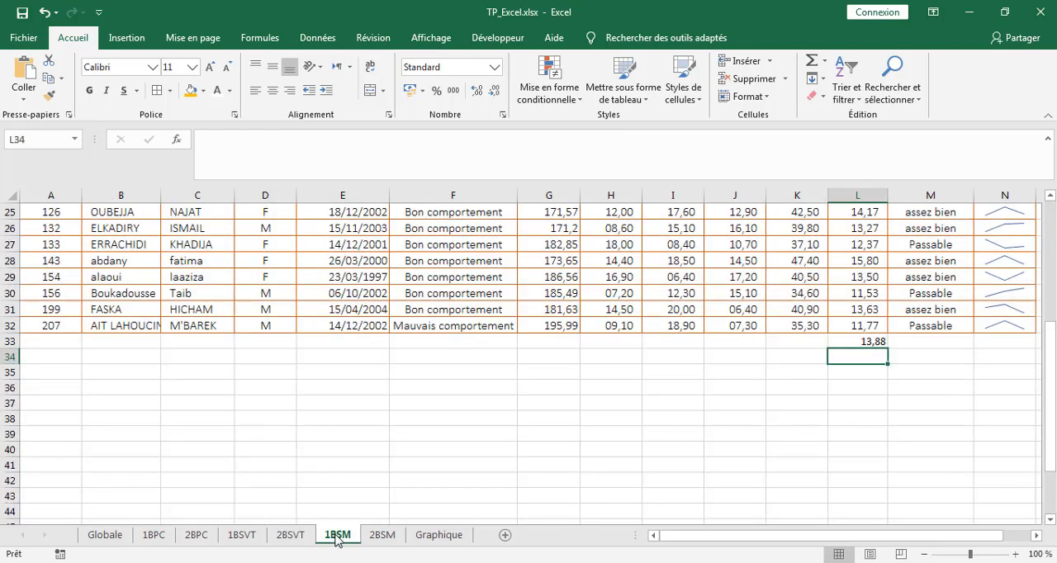
{"action": "left_click", "coordinate": [860, 341]}
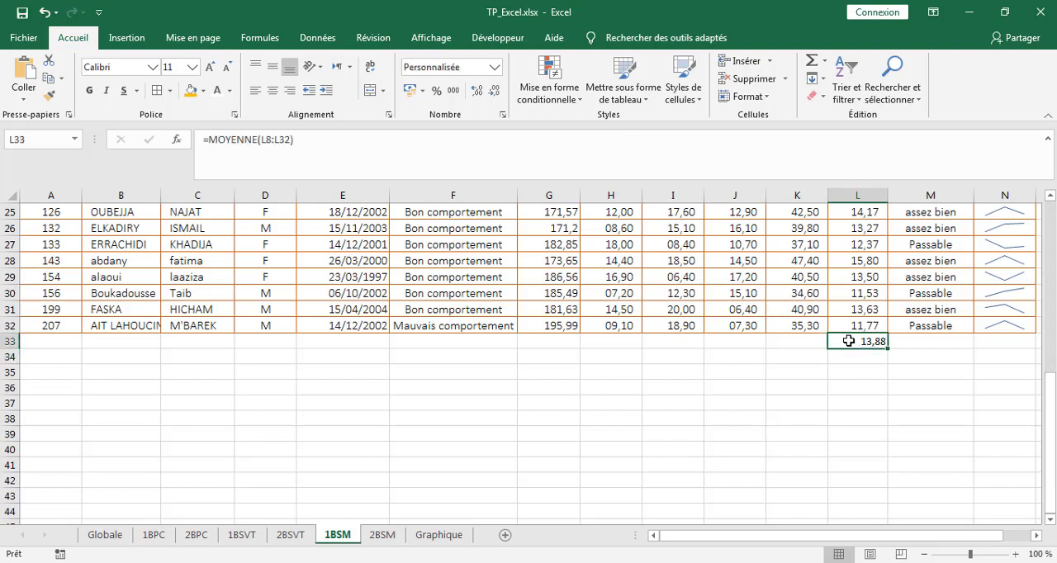
{"action": "key", "text": "ctrl+c"}
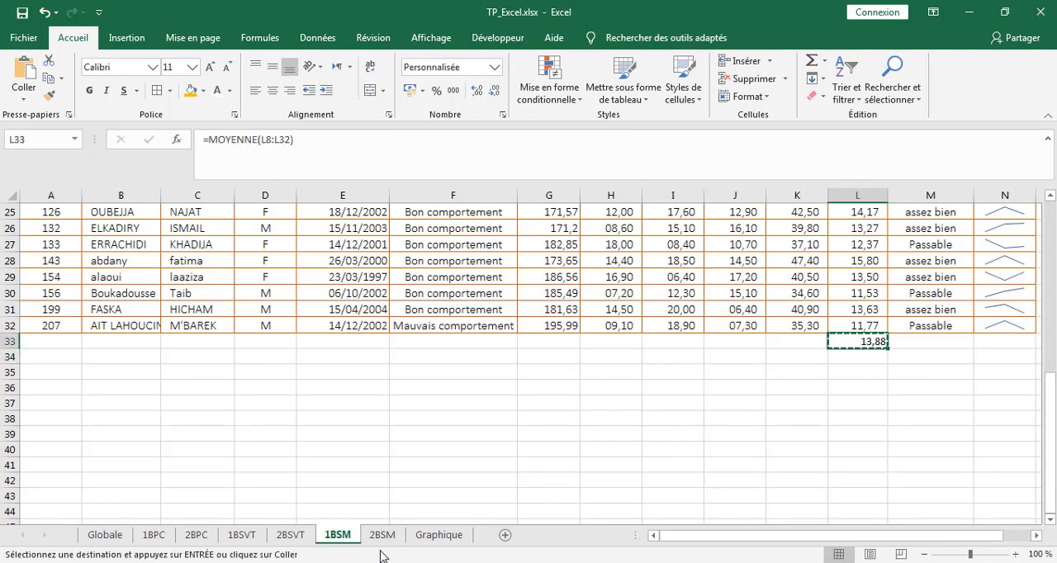
{"action": "left_click", "coordinate": [446, 536]}
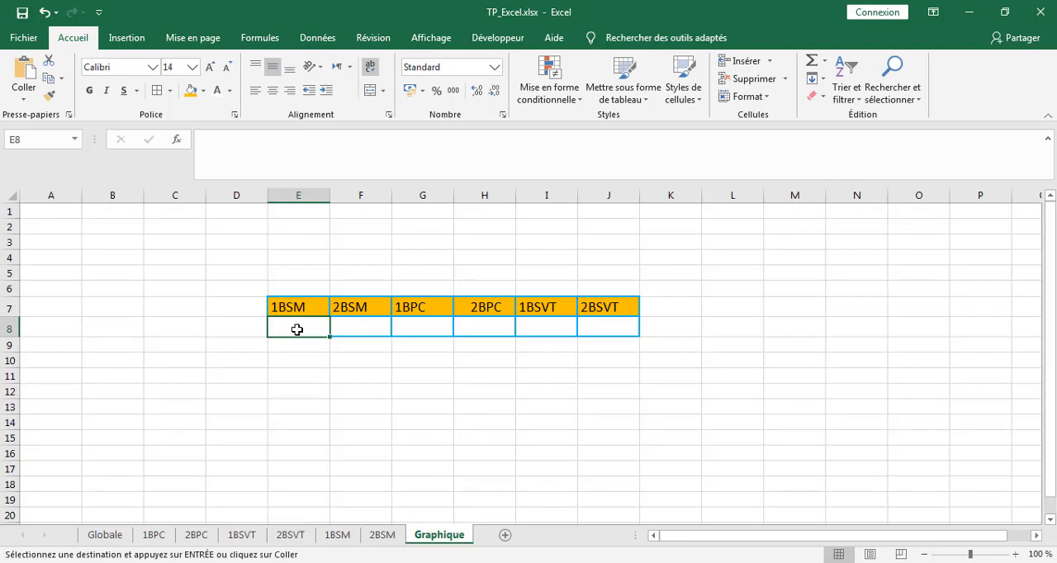
{"action": "left_click", "coordinate": [23, 98]}
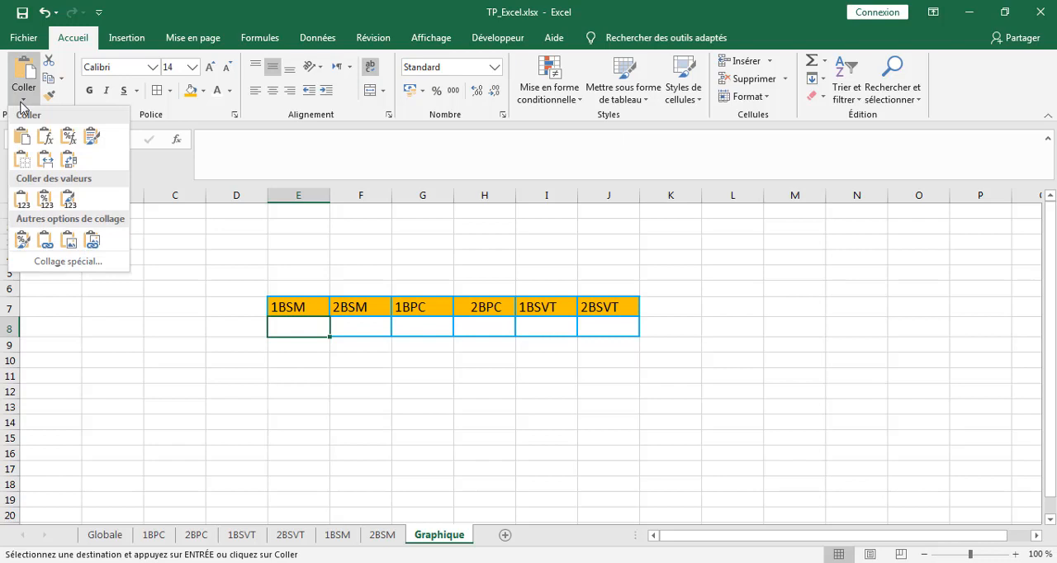
{"action": "left_click", "coordinate": [24, 196]}
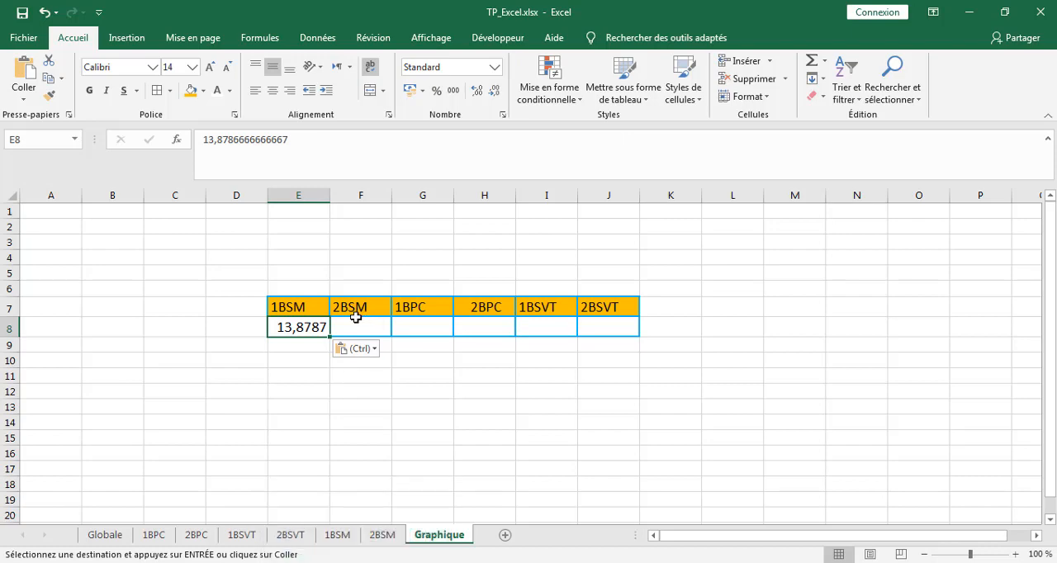
Copy the class average in L33 of the 2BSM sheet and paste it as a value into F8 on the Graphique sheet.
{"action": "left_click", "coordinate": [383, 535]}
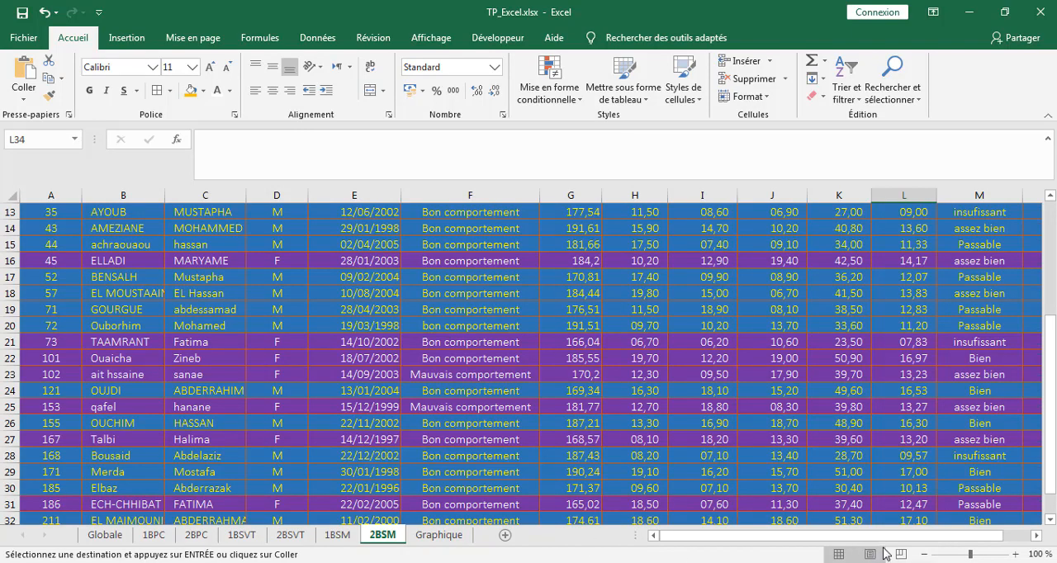
{"action": "scroll", "coordinate": [913, 503], "scroll_direction": "down", "scroll_amount": 4}
{"action": "left_click", "coordinate": [919, 340]}
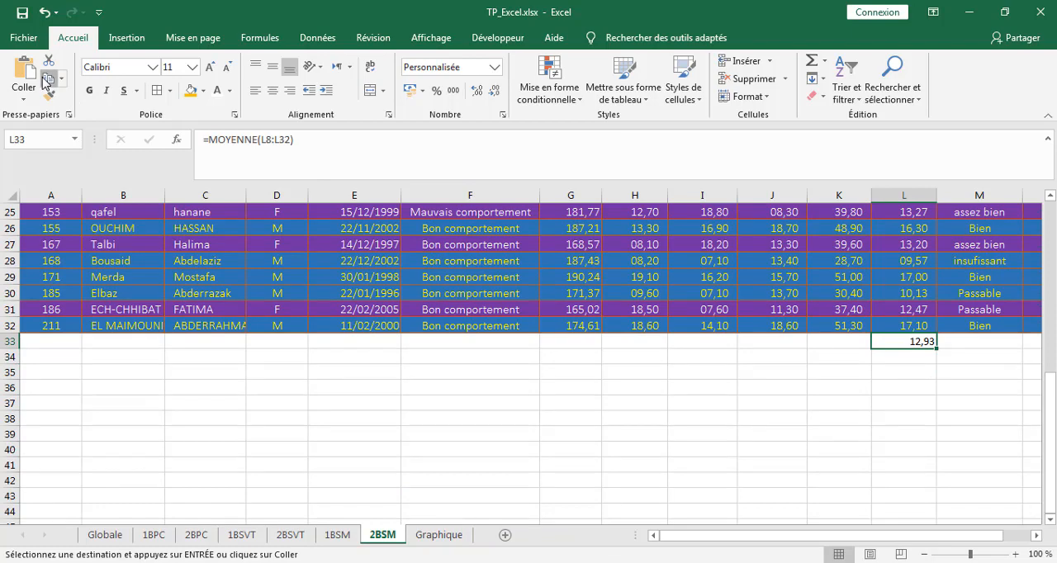
{"action": "left_click", "coordinate": [444, 535]}
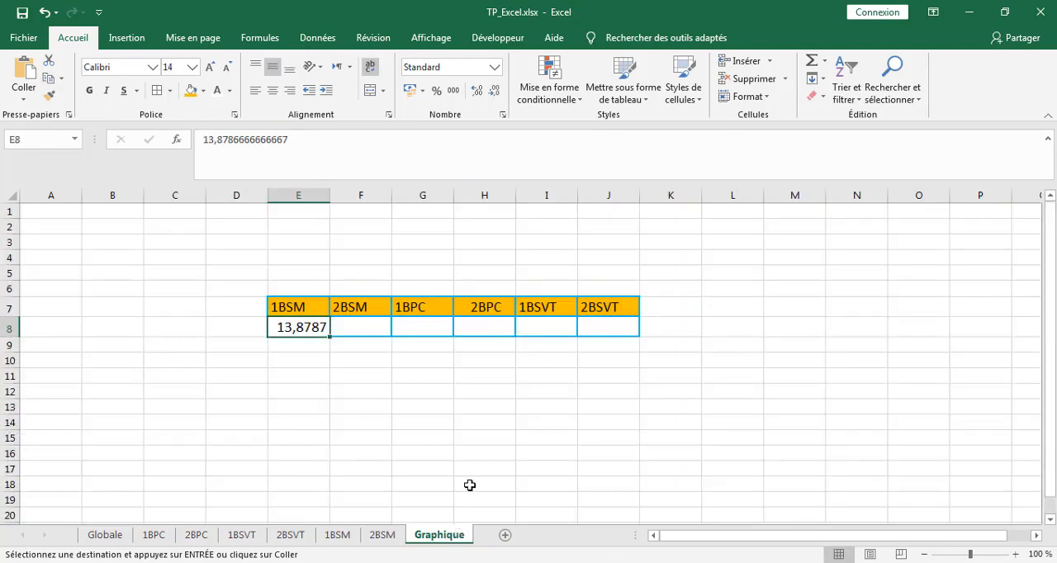
{"action": "left_click", "coordinate": [361, 325]}
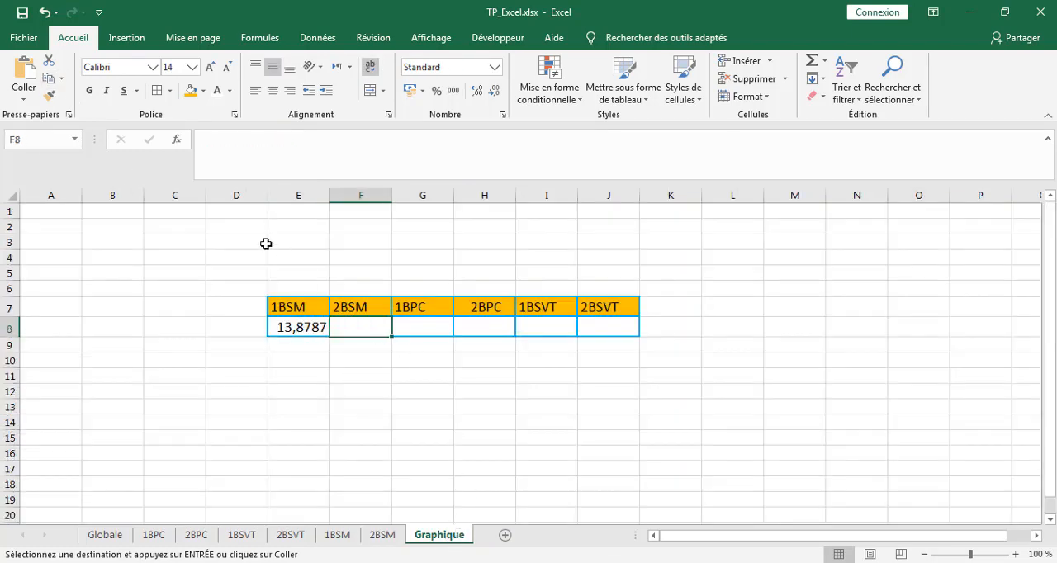
{"action": "left_click", "coordinate": [24, 98]}
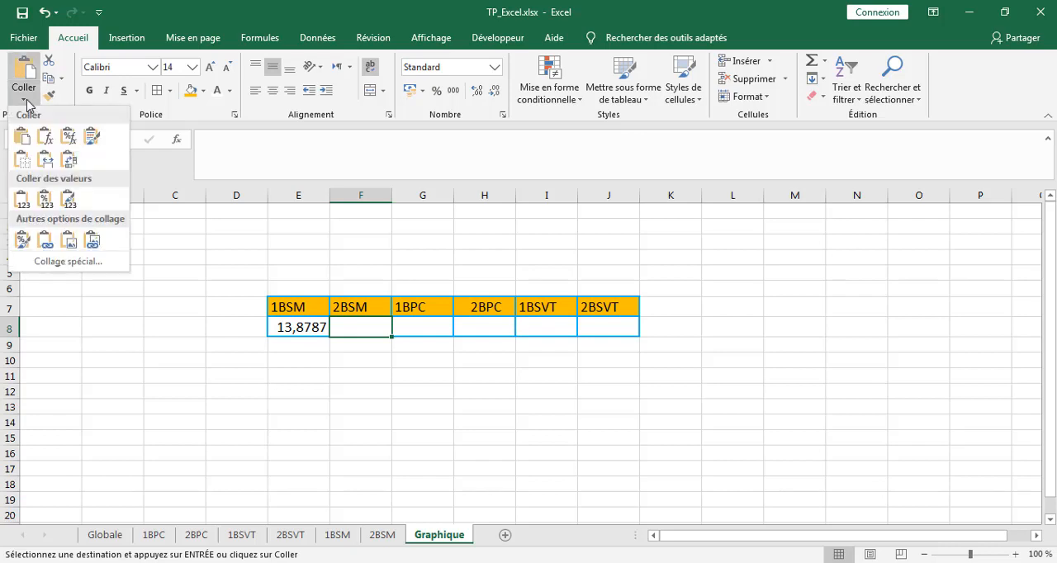
{"action": "left_click", "coordinate": [24, 199]}
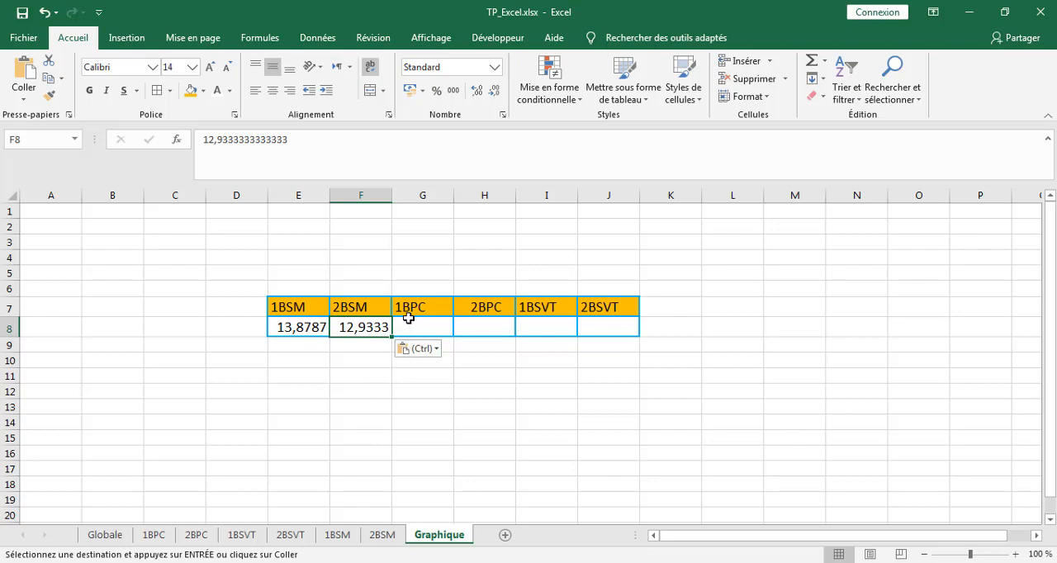
Copy the class average in L58 of the 1BPC sheet and paste it as a value into G8 on the Graphique sheet.
{"action": "left_click", "coordinate": [155, 535]}
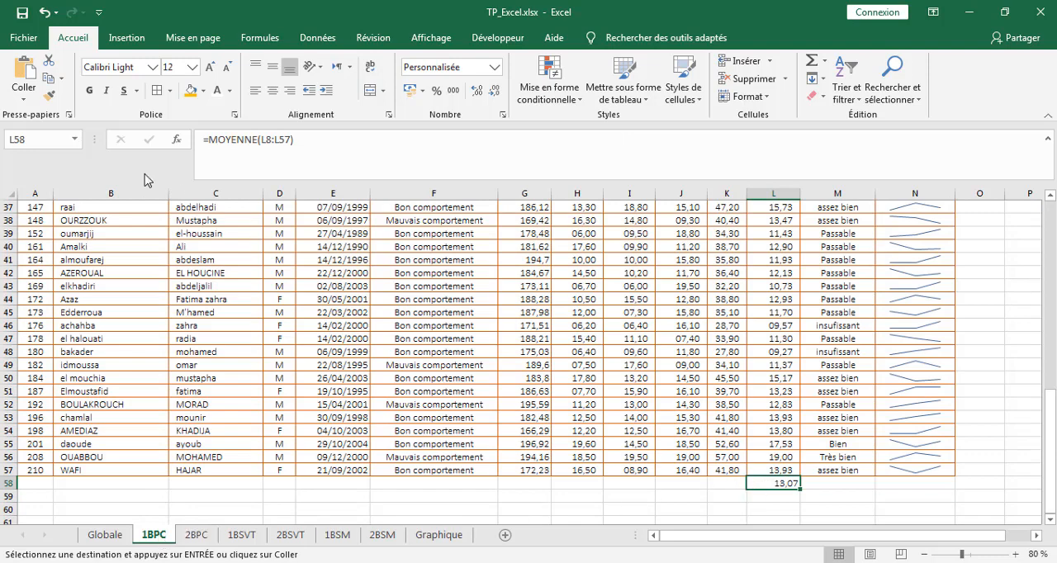
{"action": "left_click", "coordinate": [49, 77]}
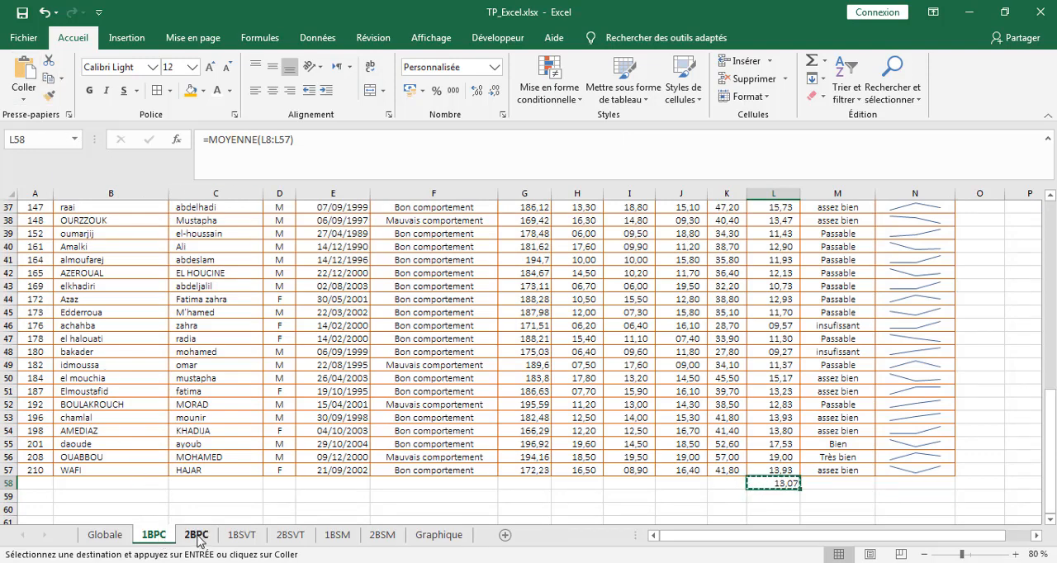
{"action": "left_click", "coordinate": [438, 535]}
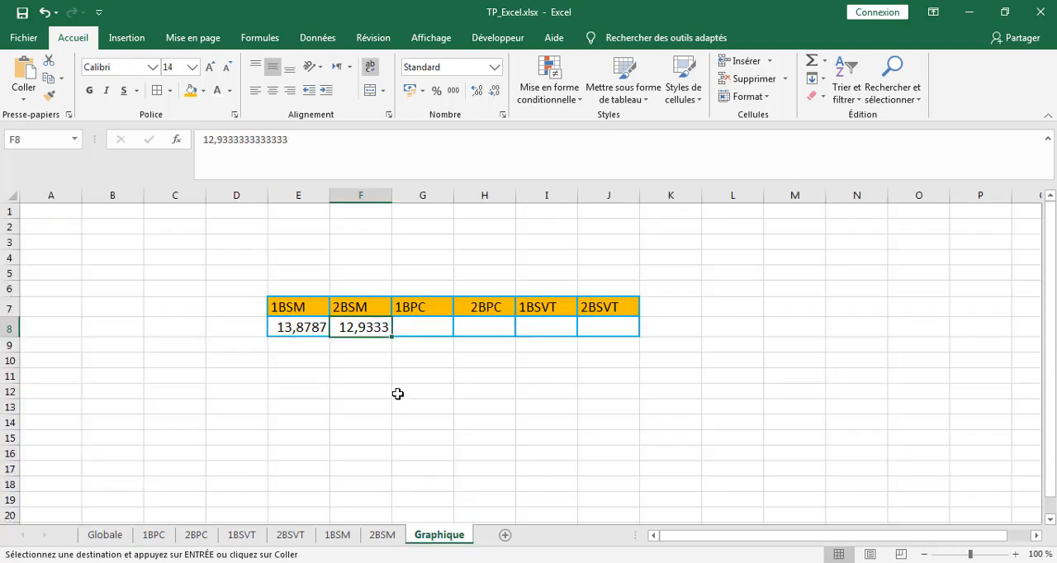
{"action": "left_click", "coordinate": [415, 332]}
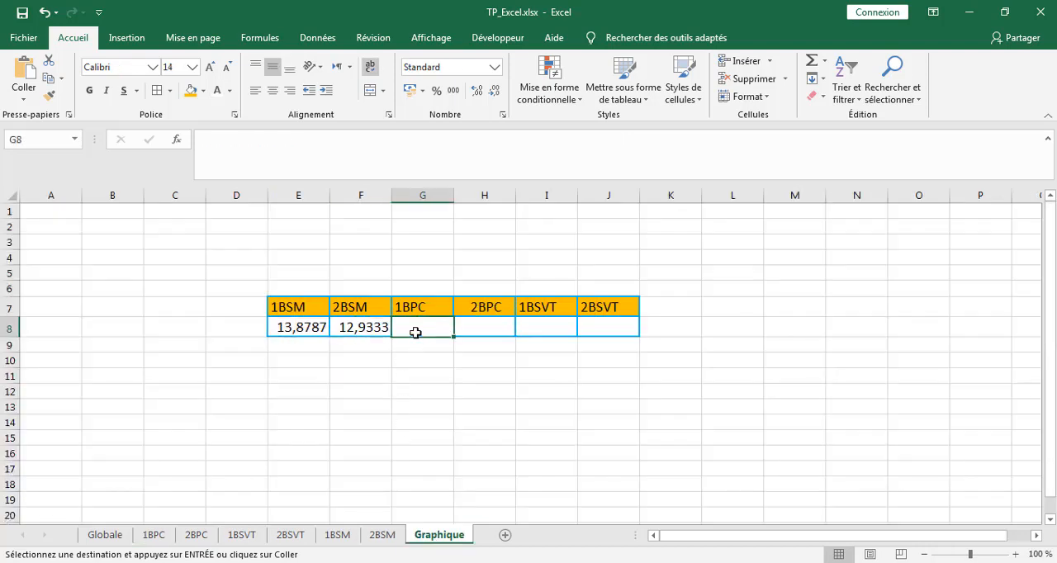
{"action": "left_click", "coordinate": [23, 95]}
{"action": "left_click", "coordinate": [25, 199]}
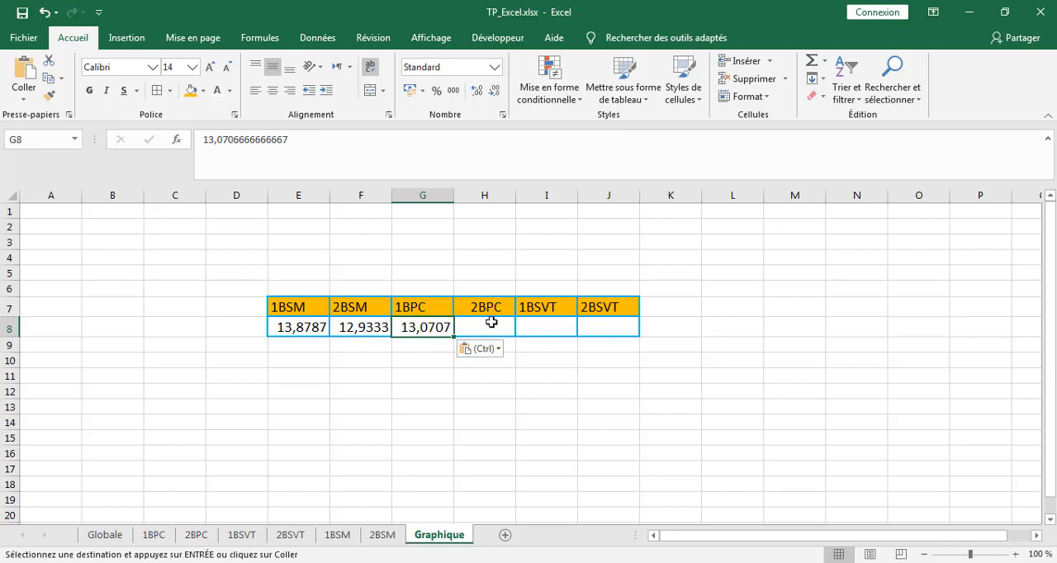
Copy the class average in L47 of the 2BPC sheet and select H8 under 2BPC on the Graphique sheet as the destination.
{"action": "left_click", "coordinate": [197, 536]}
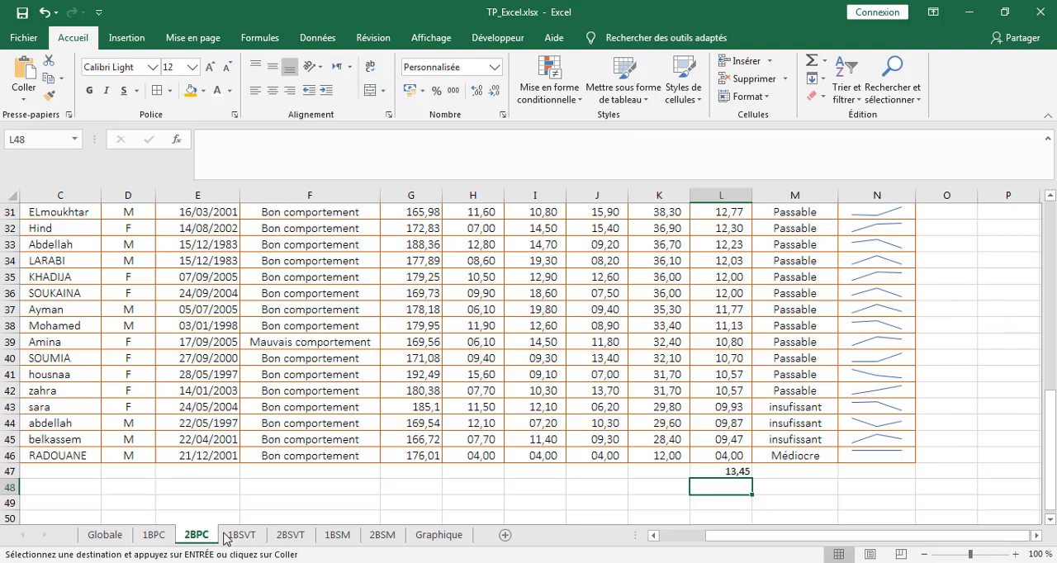
{"action": "left_click", "coordinate": [715, 473]}
{"action": "left_click", "coordinate": [49, 78]}
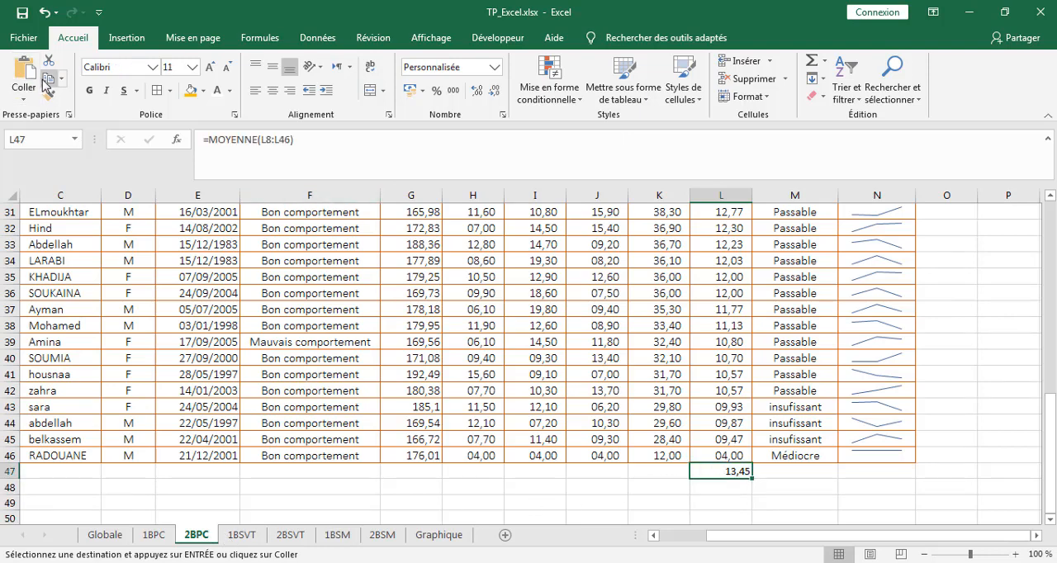
{"action": "left_click", "coordinate": [433, 540]}
{"action": "left_click", "coordinate": [484, 323]}
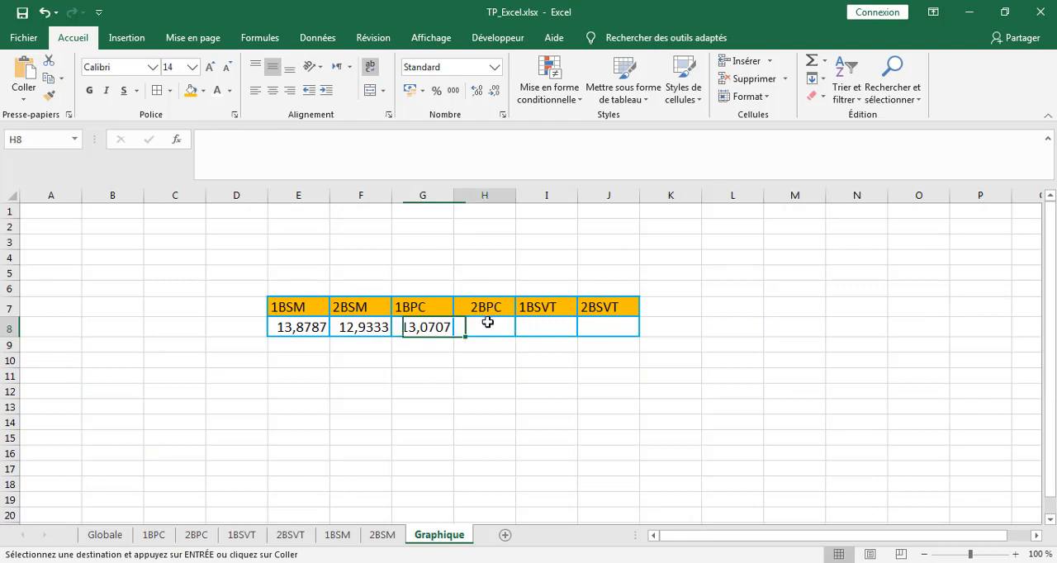
Try pasting the copied 2BPC average into H8 as a formula and as a value, and undo both pastes.
{"action": "left_click", "coordinate": [37, 90]}
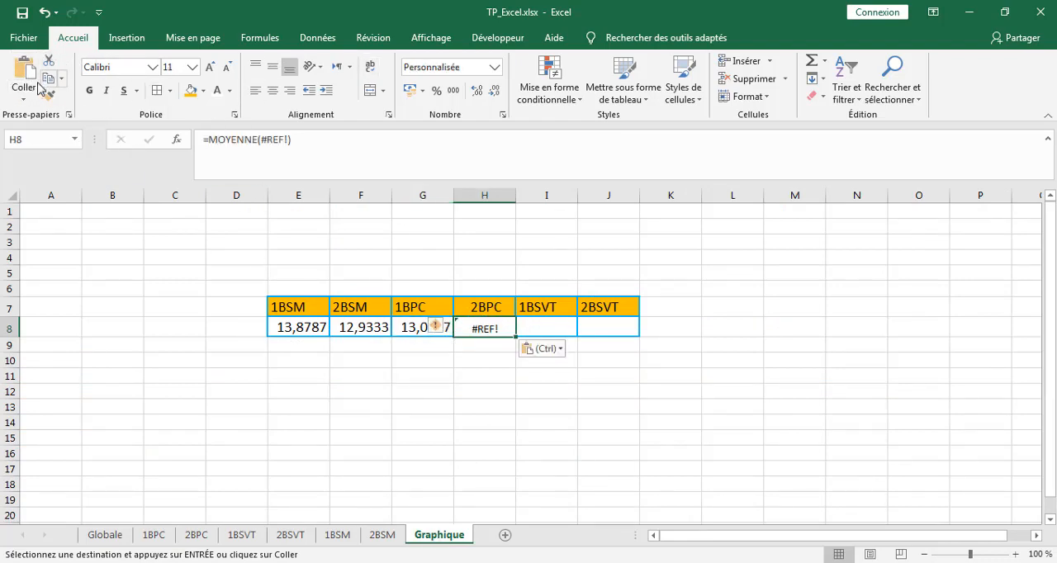
{"action": "left_click", "coordinate": [23, 101]}
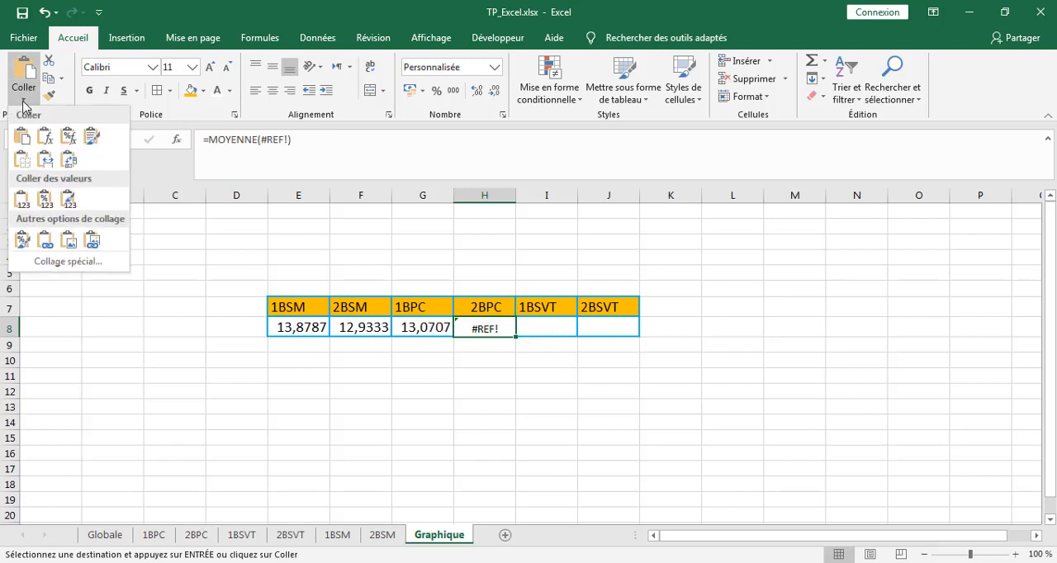
{"action": "left_click", "coordinate": [22, 199]}
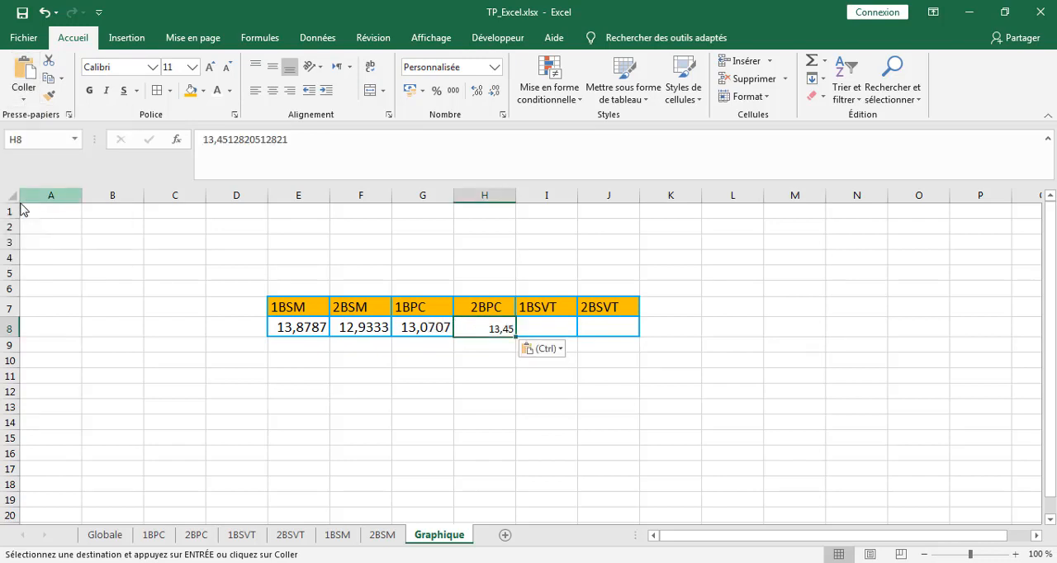
{"action": "left_click", "coordinate": [644, 437]}
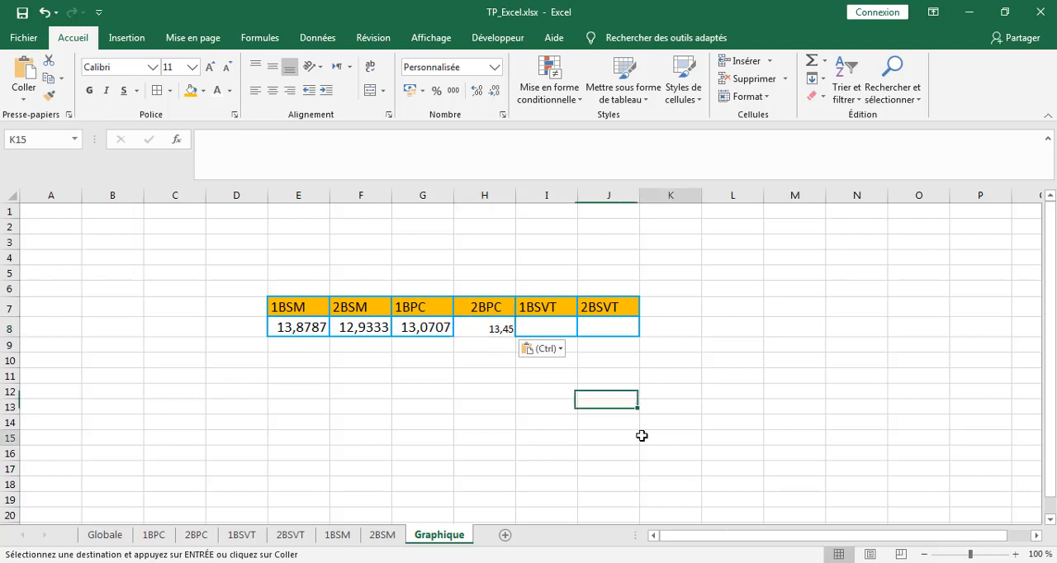
{"action": "left_click", "coordinate": [479, 324]}
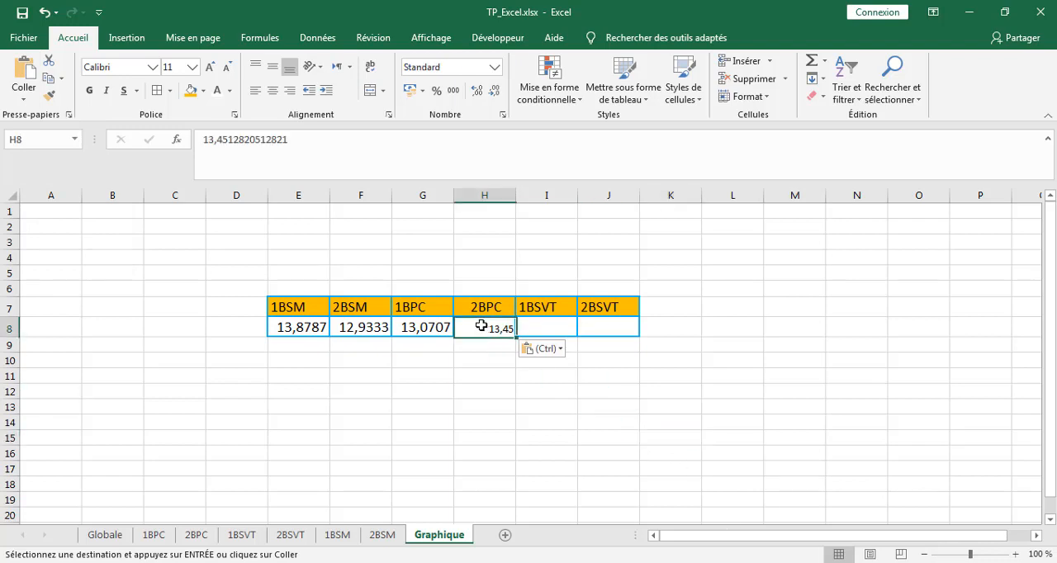
{"action": "left_click", "coordinate": [43, 13]}
{"action": "left_click", "coordinate": [43, 14]}
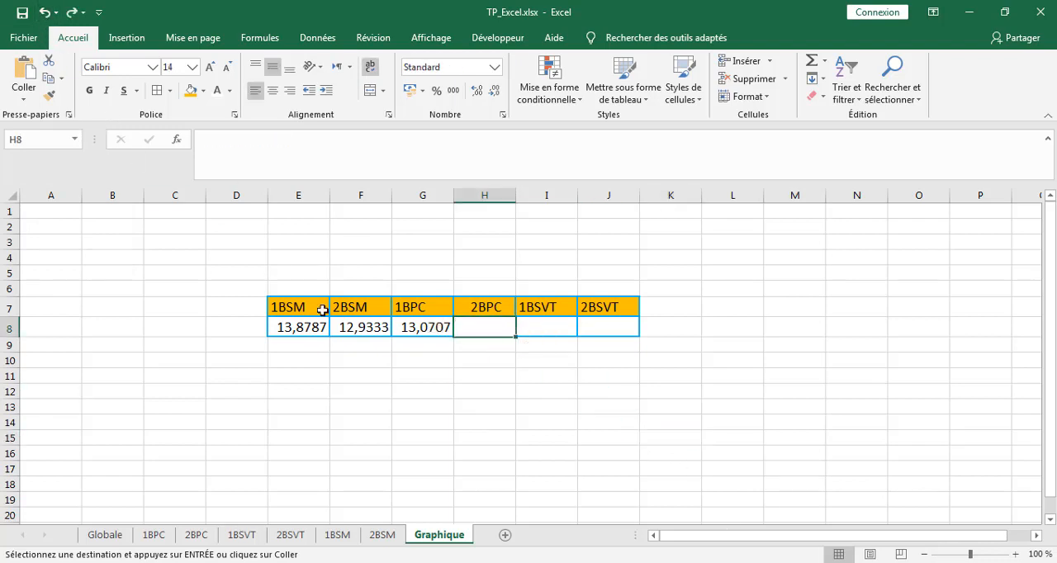
Try a values-only paste of the 2BPC average into the emptied H8 and undo it.
{"action": "left_click", "coordinate": [581, 403]}
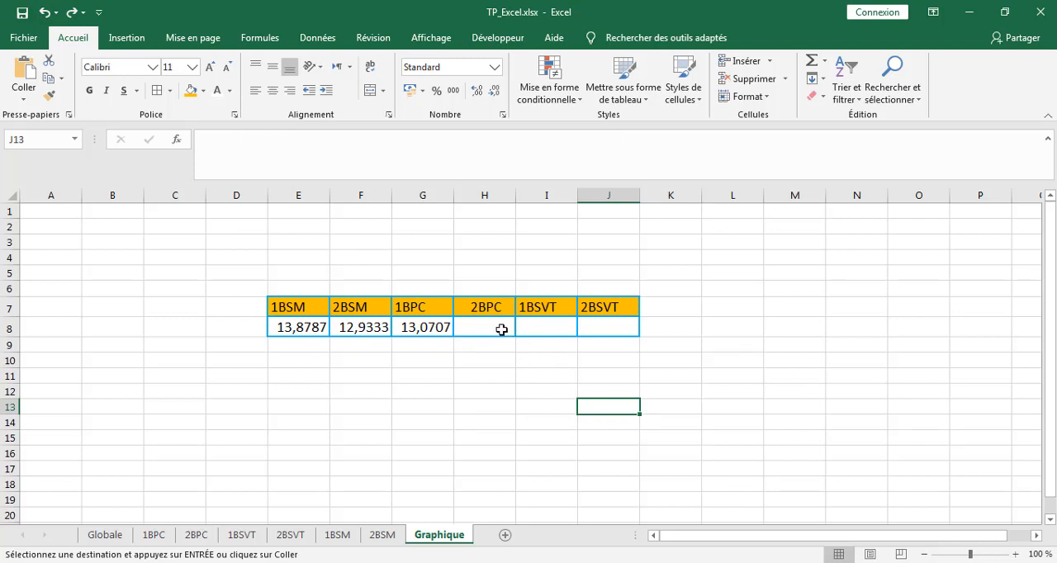
{"action": "left_click", "coordinate": [501, 330]}
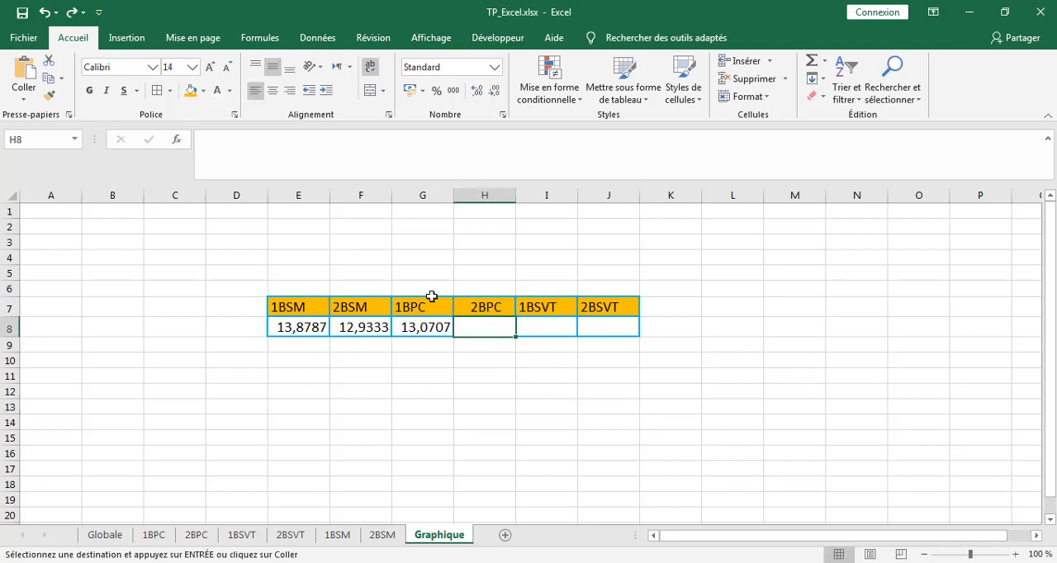
{"action": "left_click", "coordinate": [23, 99]}
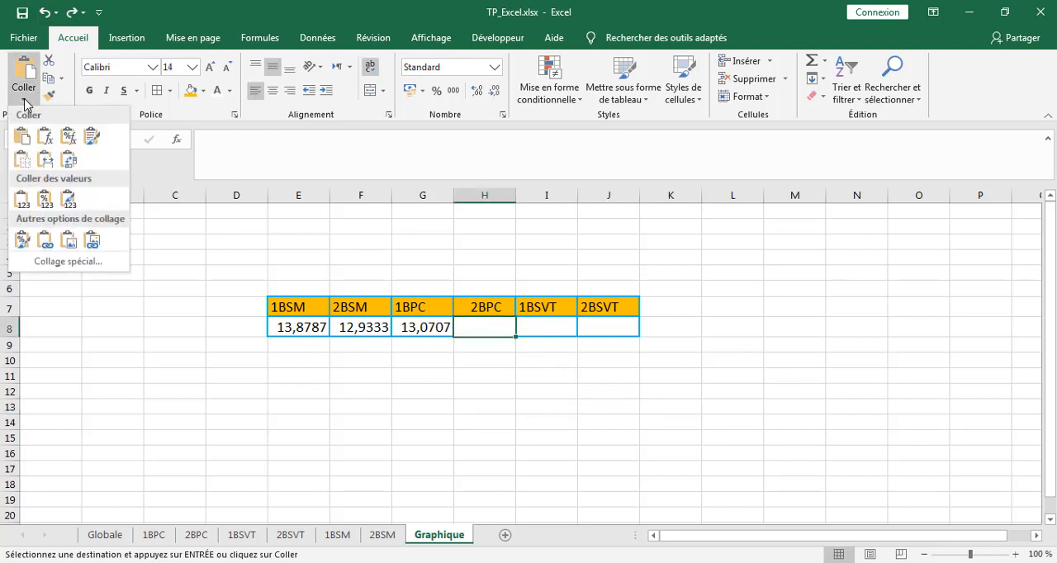
{"action": "left_click", "coordinate": [22, 199]}
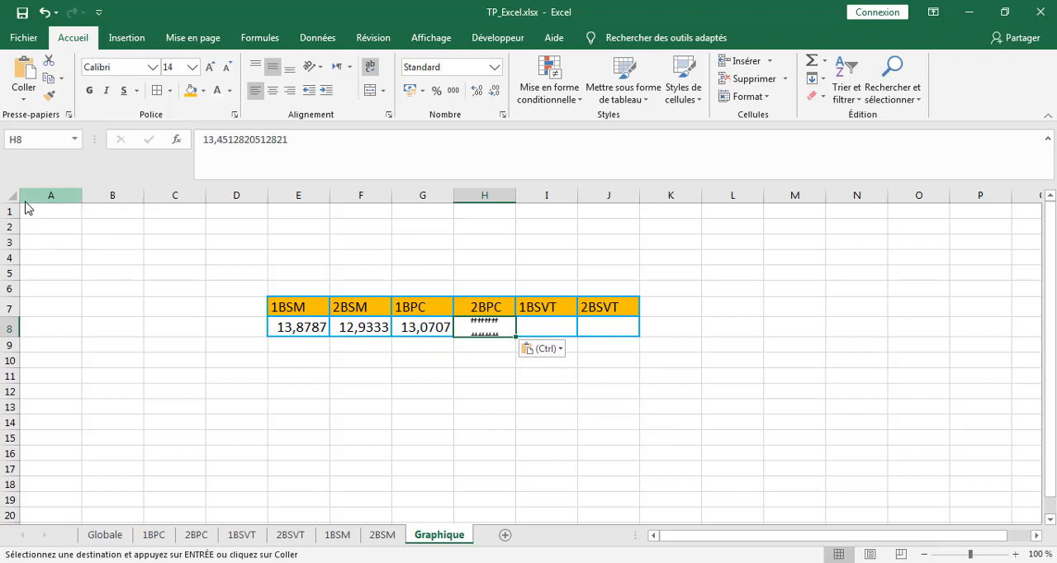
{"action": "left_click", "coordinate": [44, 13]}
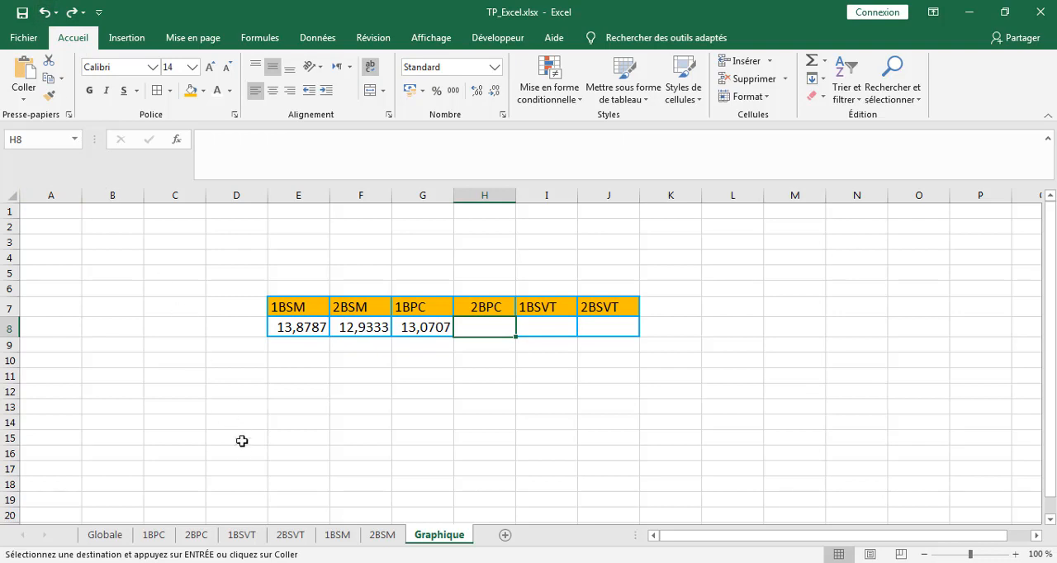
Check the copied average on the 2BPC sheet and paste it as a value into H8 on the Graphique sheet.
{"action": "left_click", "coordinate": [381, 534]}
{"action": "left_click", "coordinate": [205, 537]}
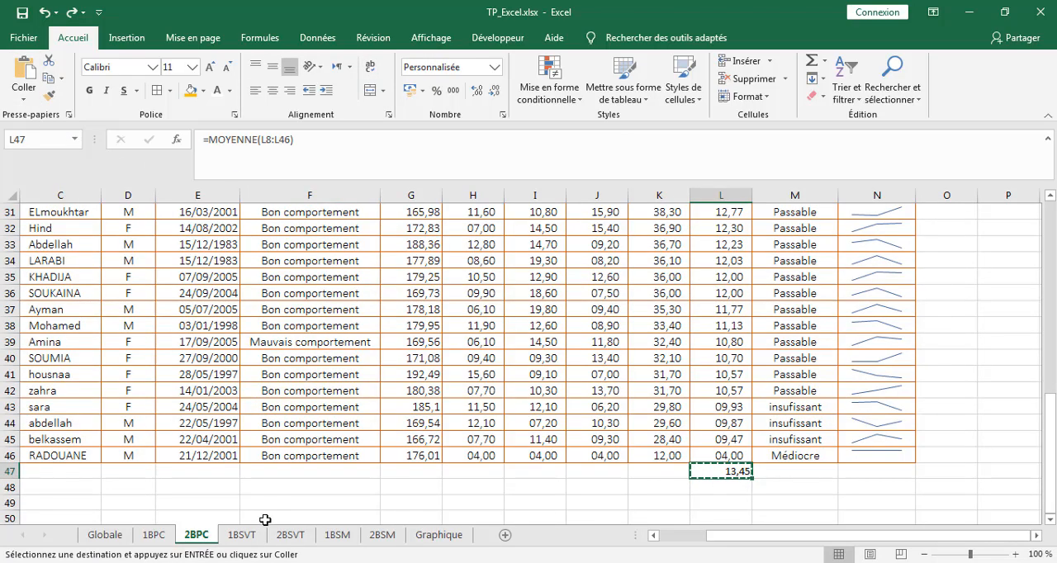
{"action": "left_click", "coordinate": [439, 535]}
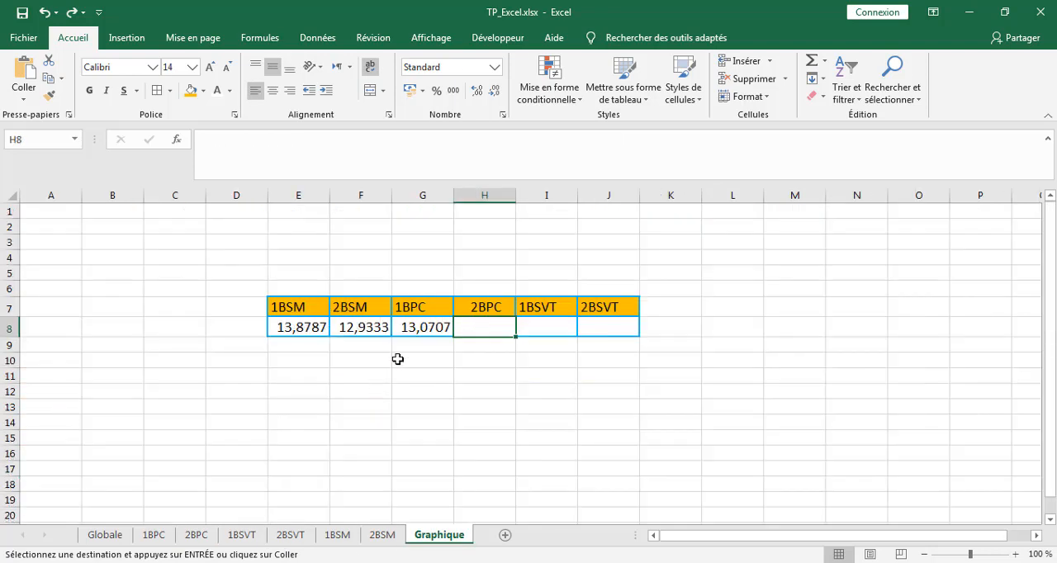
{"action": "left_click", "coordinate": [23, 94]}
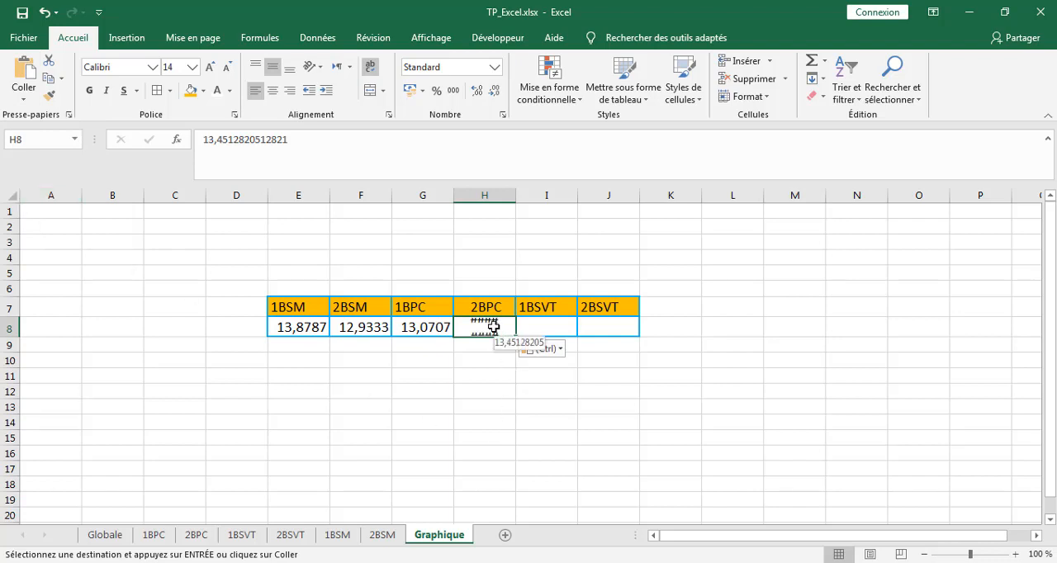
Widen column H on the Graphique sheet enough to show the pasted 2BPC average in full.
{"action": "left_click_drag", "start_coordinate": [515, 195], "coordinate": [579, 196]}
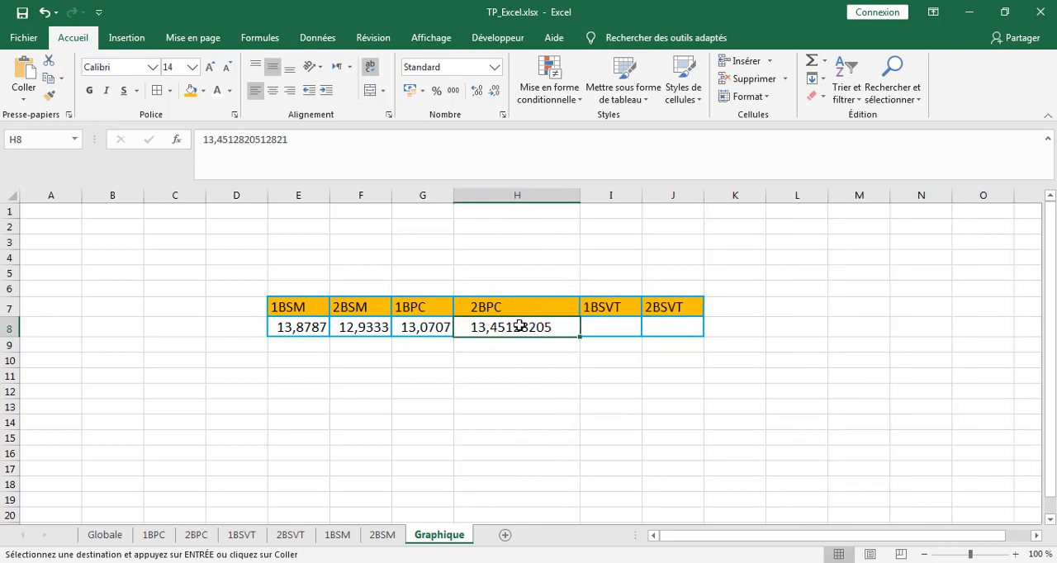
{"action": "left_click_drag", "start_coordinate": [581, 196], "coordinate": [568, 196]}
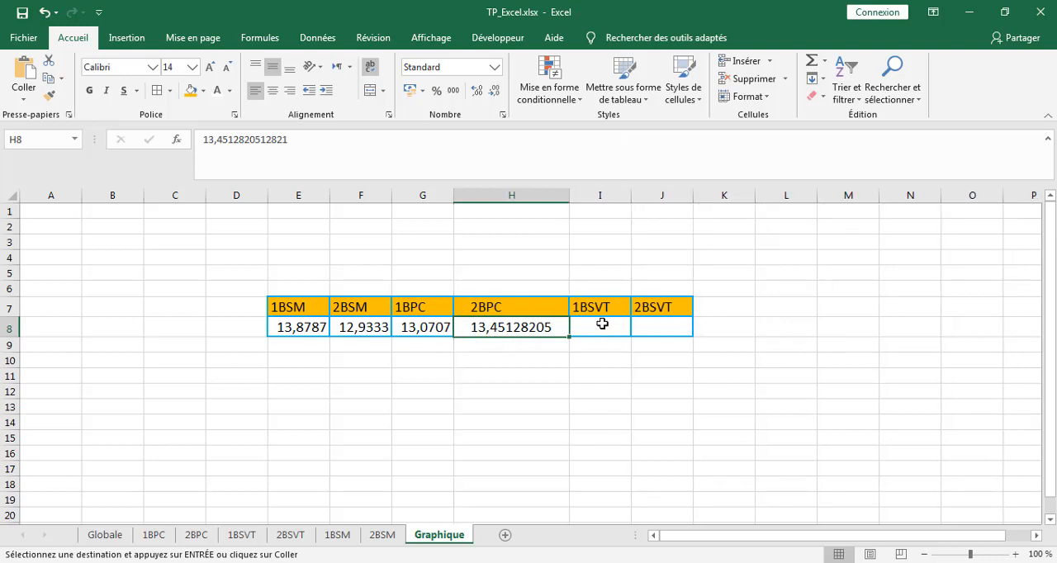
Copy the class average in L36 of the 1BSVT sheet and paste it as a value into I8 on the Graphique sheet.
{"action": "left_click", "coordinate": [602, 324]}
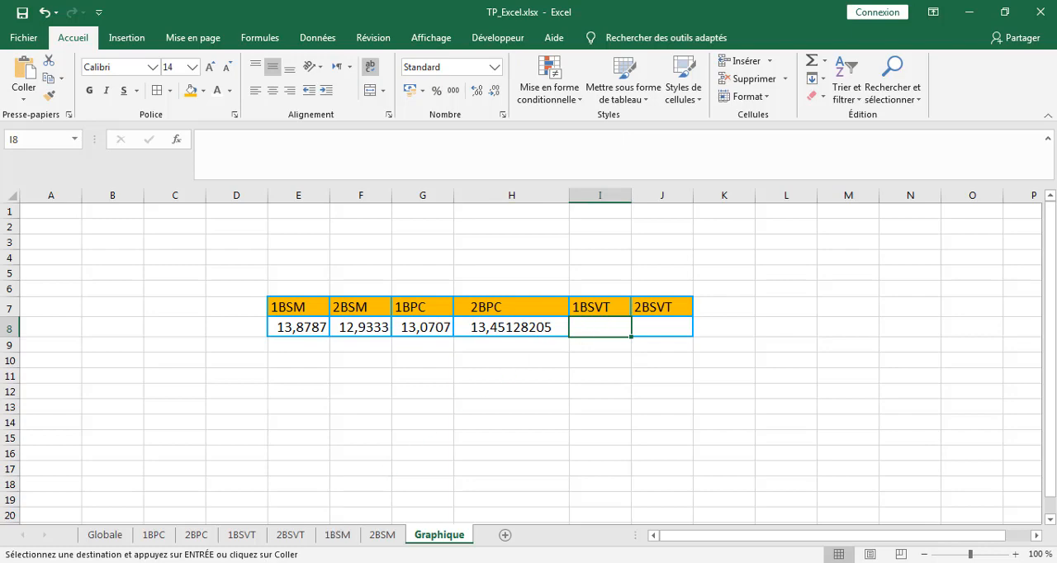
{"action": "left_click", "coordinate": [242, 537]}
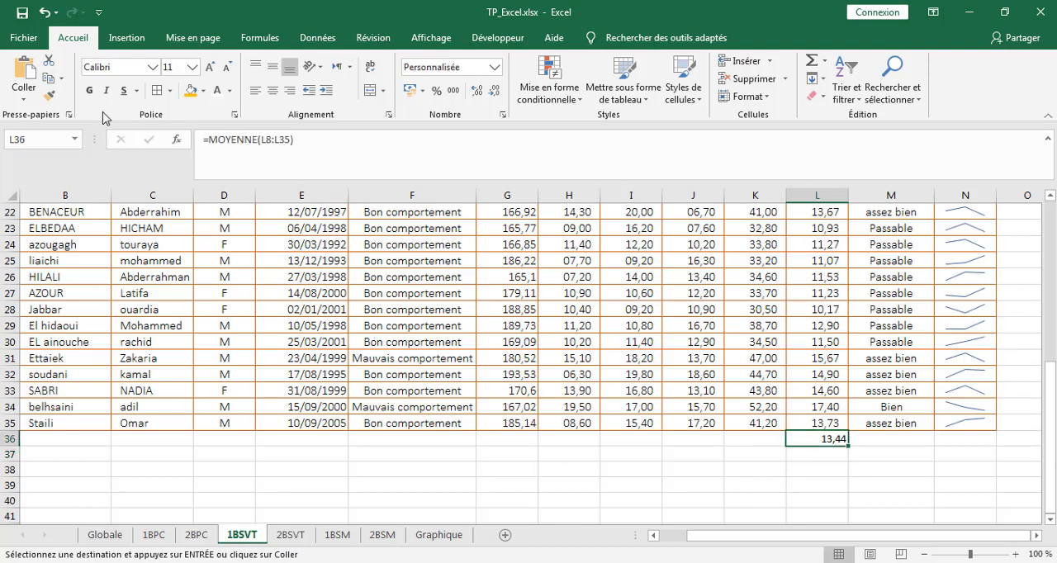
{"action": "left_click", "coordinate": [48, 79]}
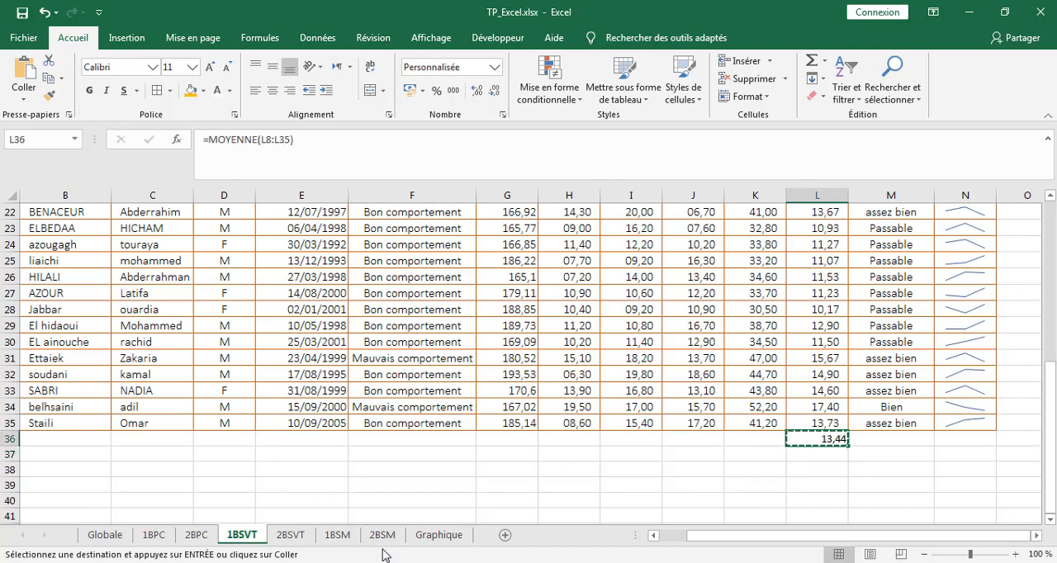
{"action": "left_click", "coordinate": [439, 535]}
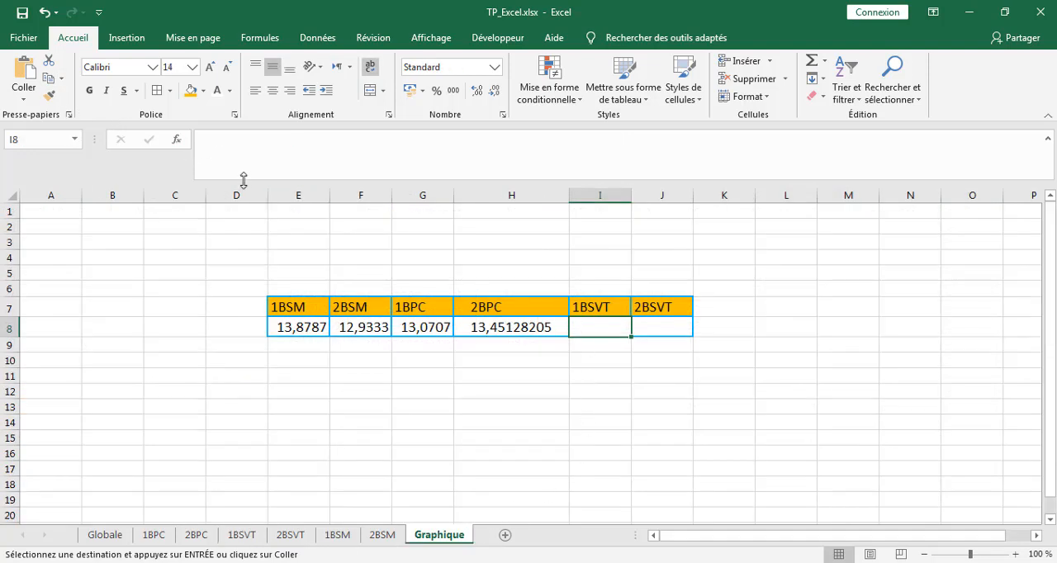
{"action": "left_click", "coordinate": [23, 98]}
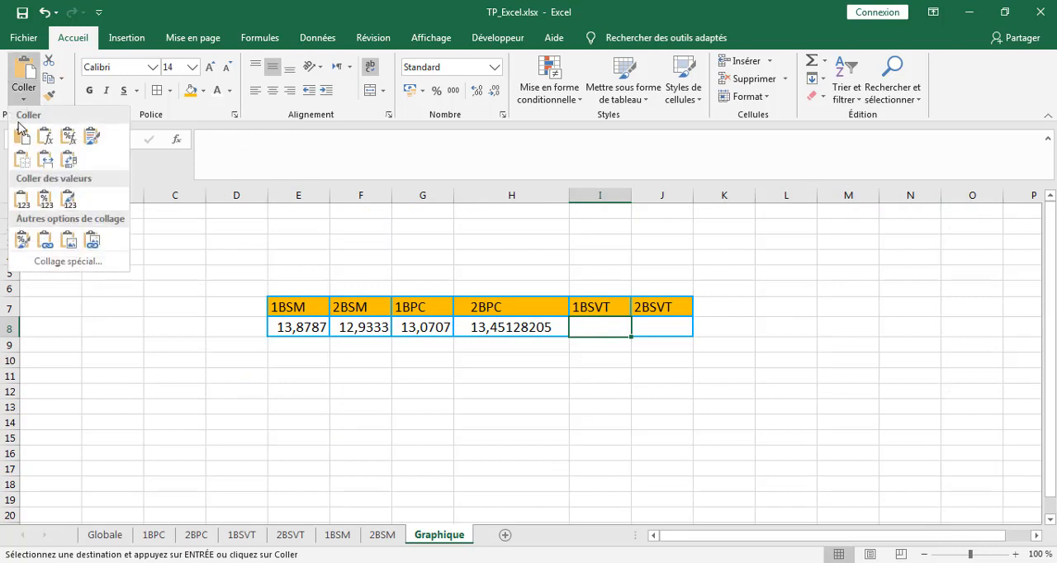
{"action": "left_click", "coordinate": [22, 200]}
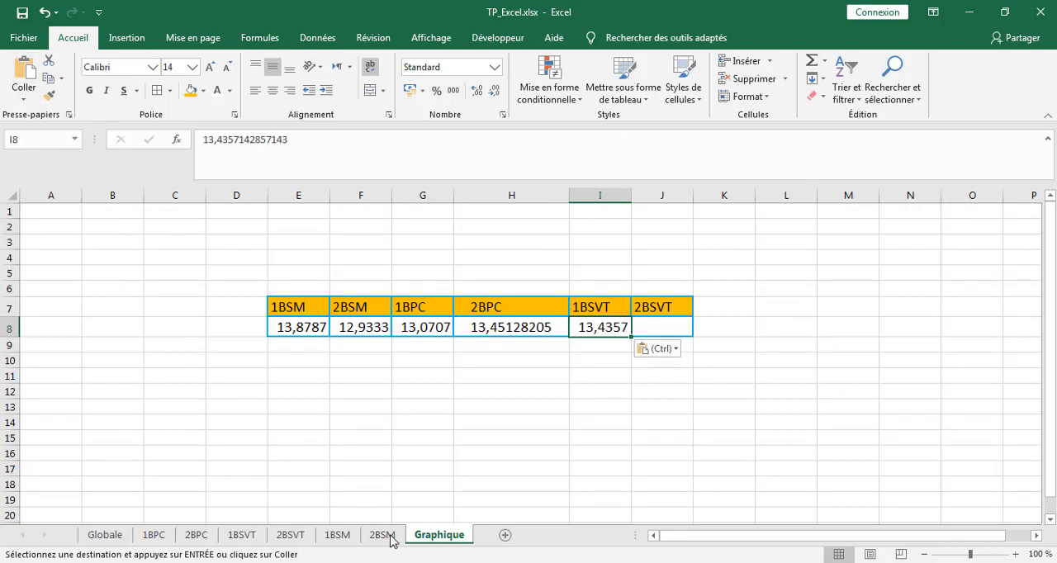
Copy the class average in L52 of the 2BSVT sheet and paste it as a value into J8 on the Graphique sheet.
{"action": "left_click", "coordinate": [291, 536]}
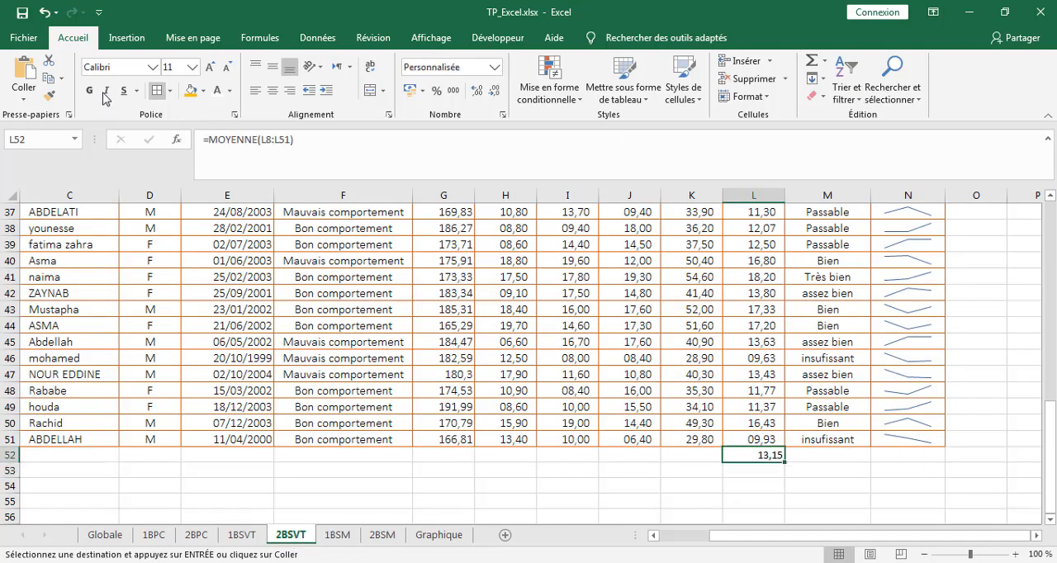
{"action": "left_click", "coordinate": [49, 77]}
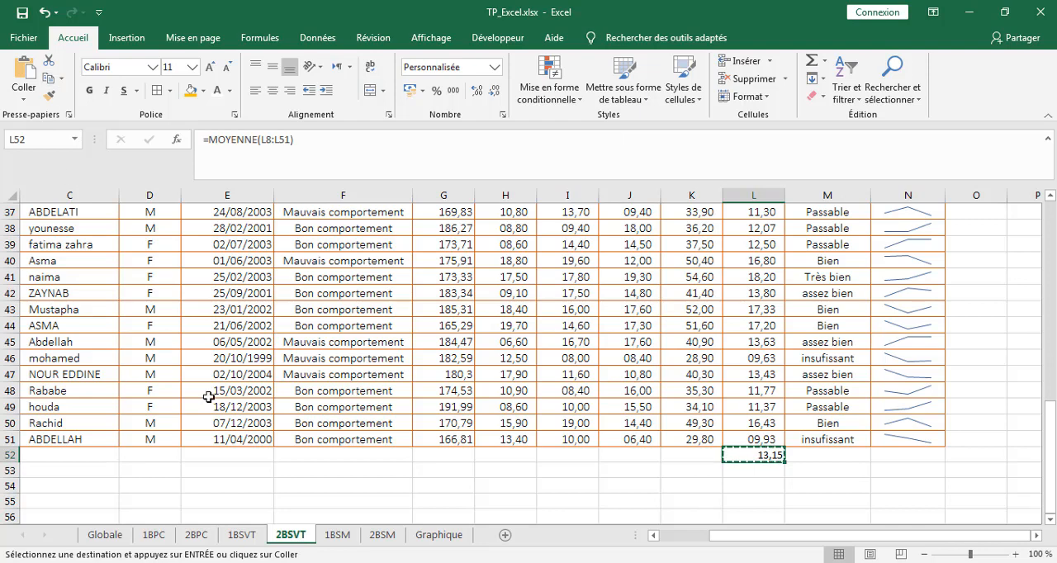
{"action": "left_click", "coordinate": [439, 535]}
{"action": "left_click", "coordinate": [660, 325]}
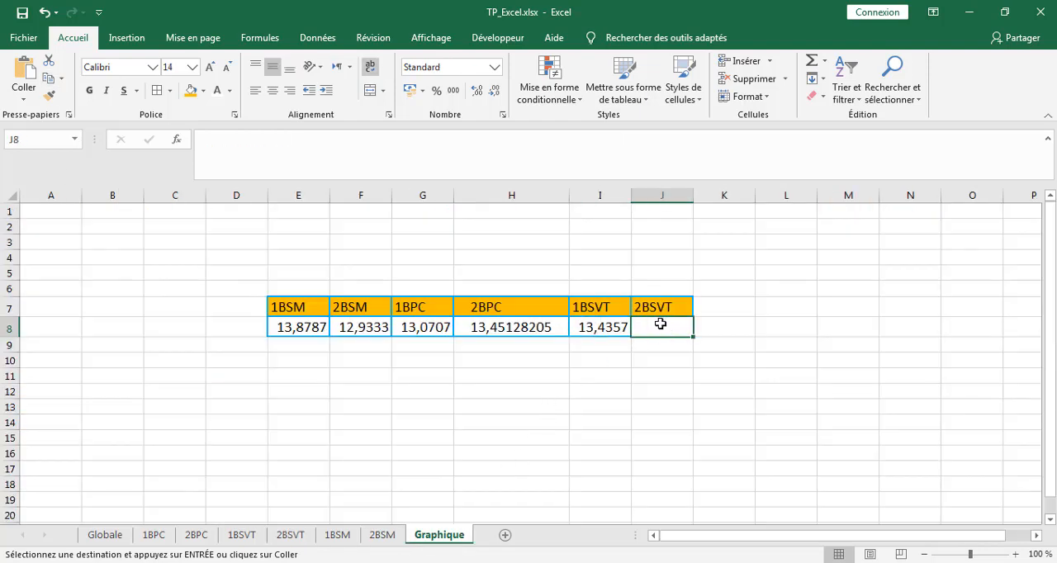
{"action": "left_click", "coordinate": [23, 97]}
{"action": "left_click", "coordinate": [22, 198]}
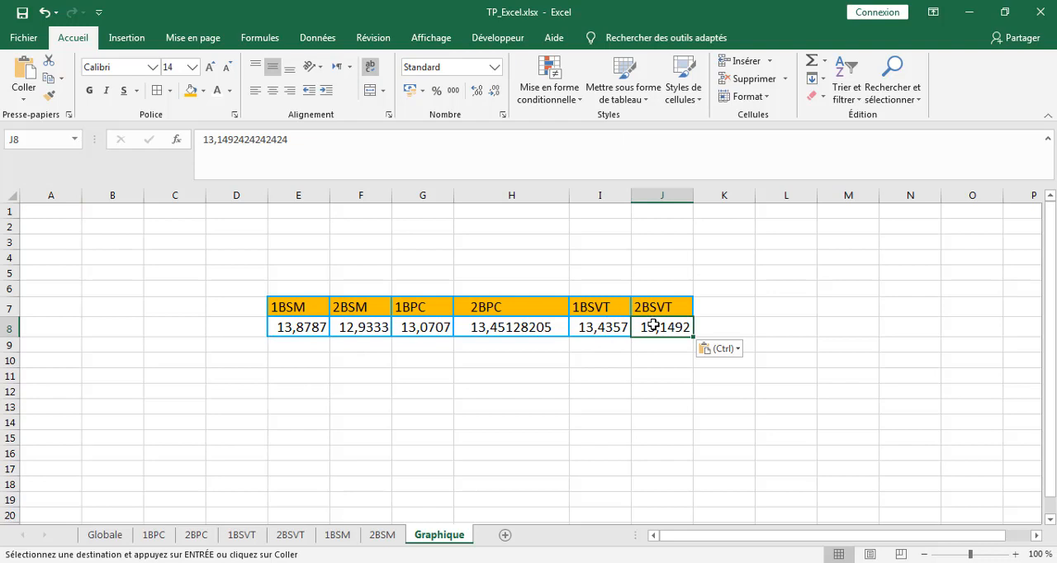
Apply the custom number format 00,00 to the averages in E8:J8 and narrow column H.
{"action": "left_click_drag", "start_coordinate": [650, 327], "coordinate": [291, 325]}
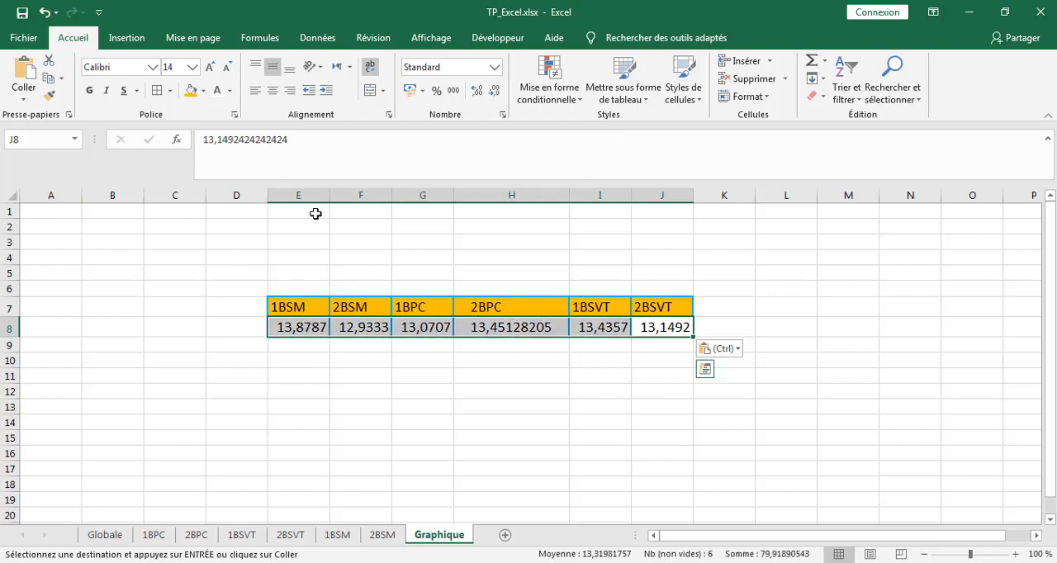
{"action": "left_click", "coordinate": [502, 114]}
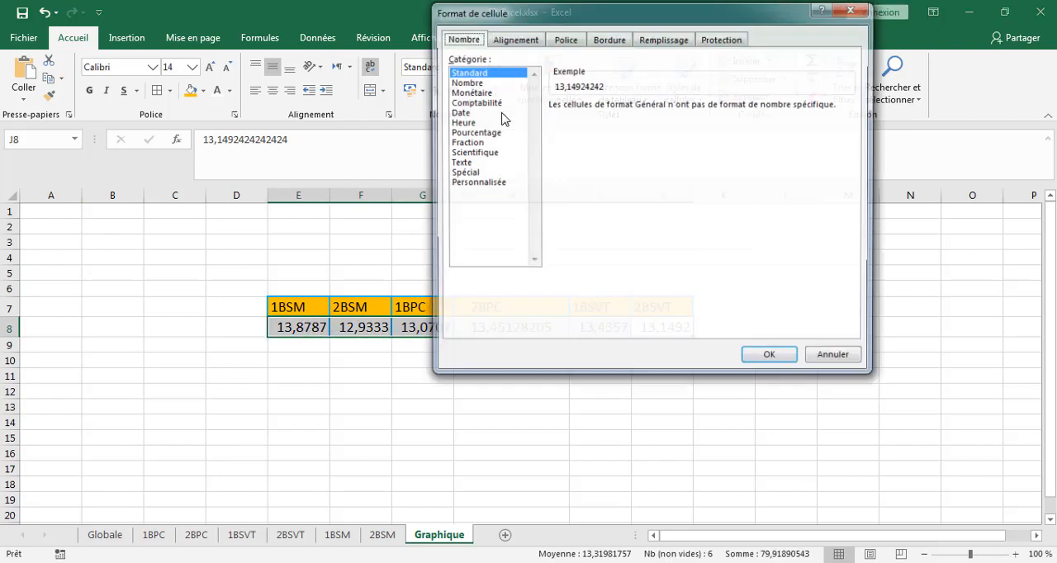
{"action": "left_click", "coordinate": [489, 182]}
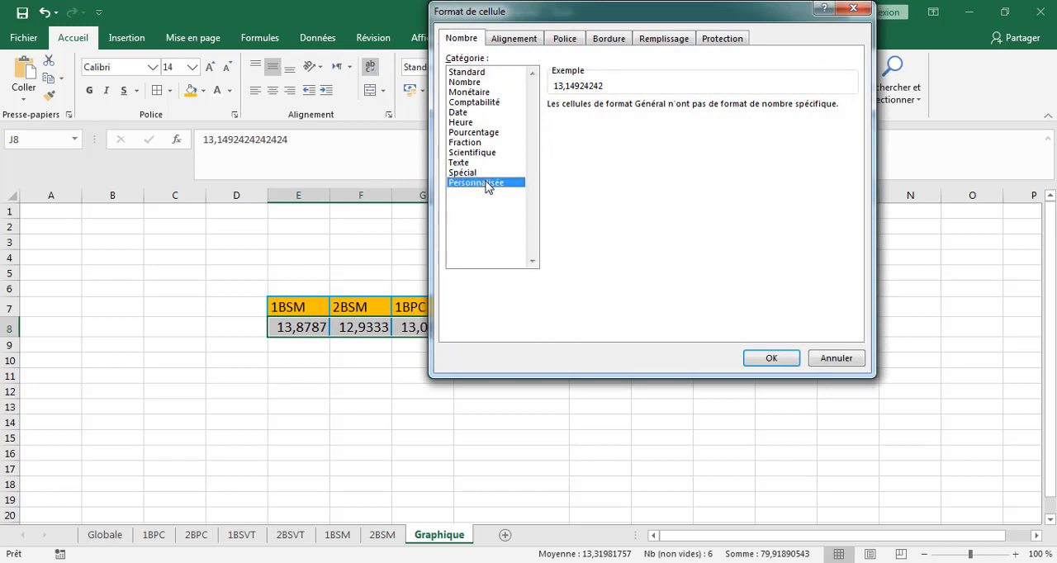
{"action": "left_click", "coordinate": [564, 153]}
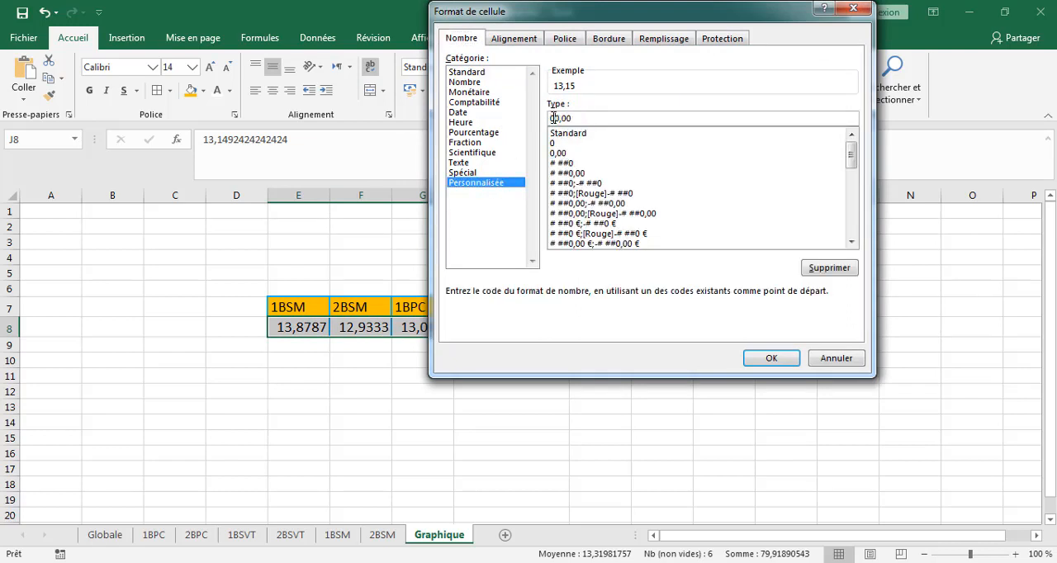
{"action": "key", "text": "Return"}
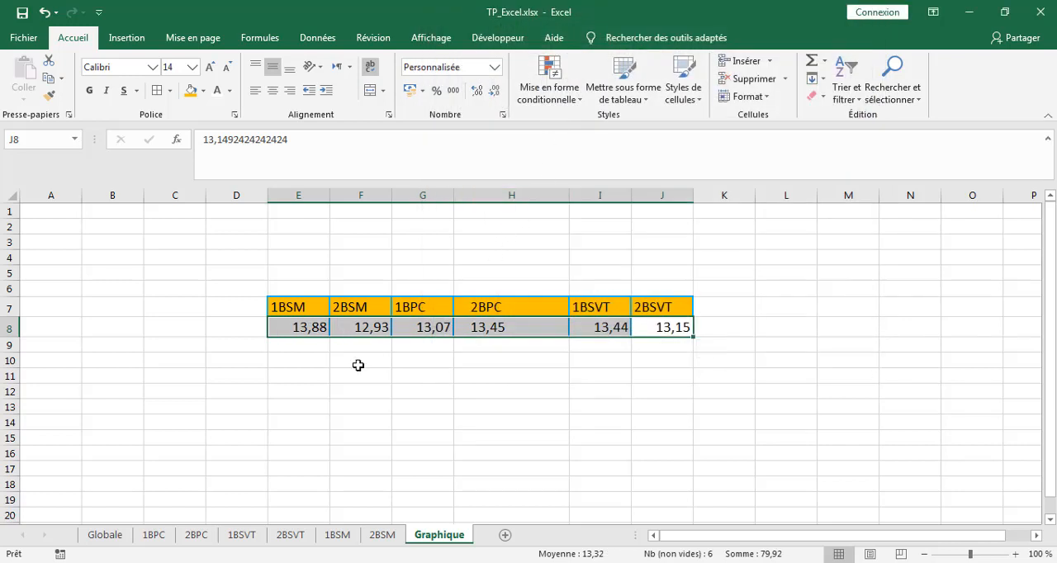
{"action": "left_click_drag", "start_coordinate": [568, 196], "coordinate": [541, 195]}
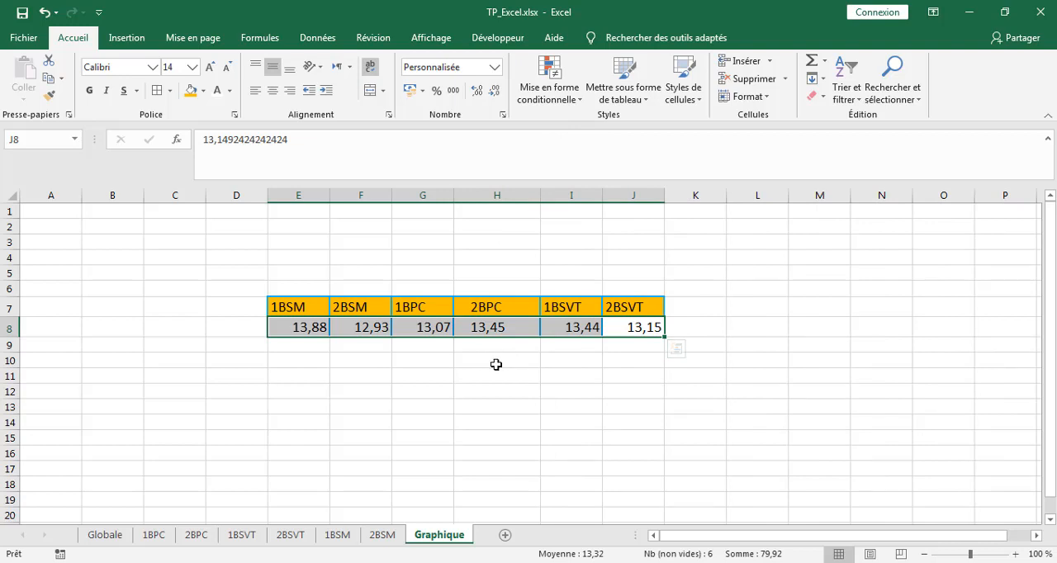
Check the remaining task about the chart in the Word document and return to the Graphique sheet in Excel.
{"action": "key", "text": "alt+Tab"}
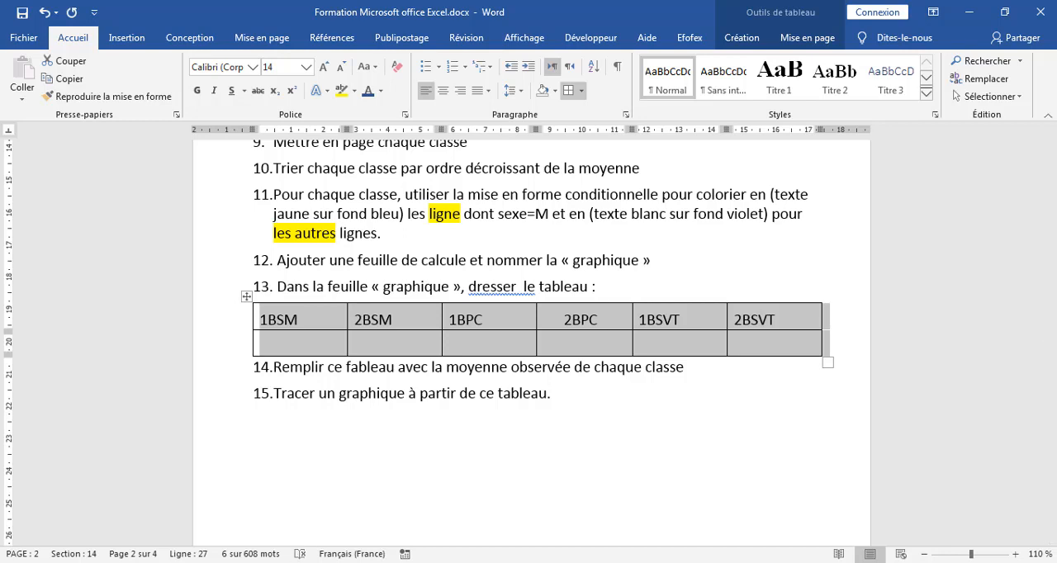
{"action": "key", "text": "alt+Tab"}
{"action": "left_click", "coordinate": [487, 393]}
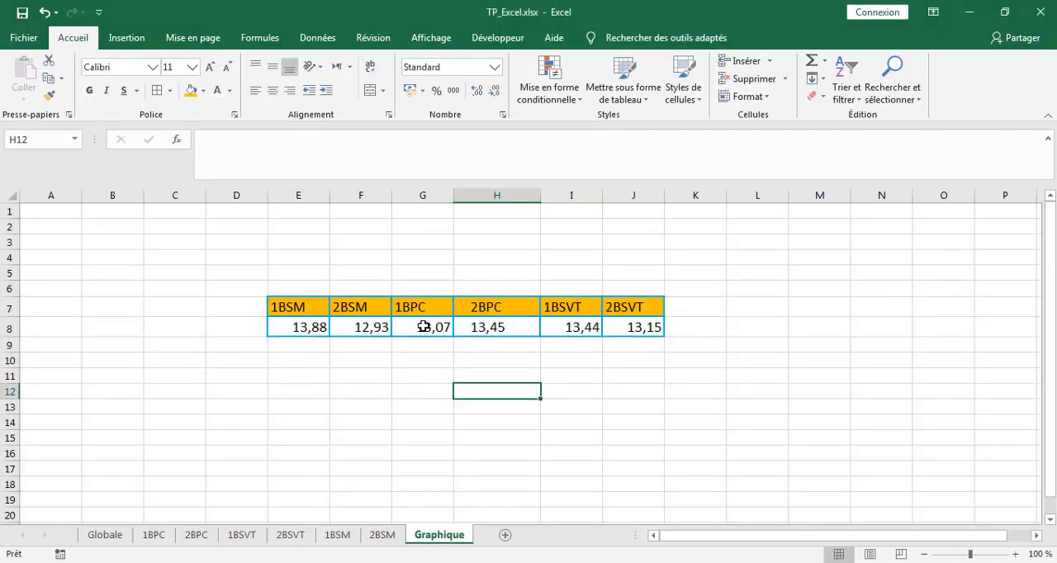
Insert a 3D clustered column chart from the class averages table, with a table cell selected.
{"action": "left_click", "coordinate": [423, 327]}
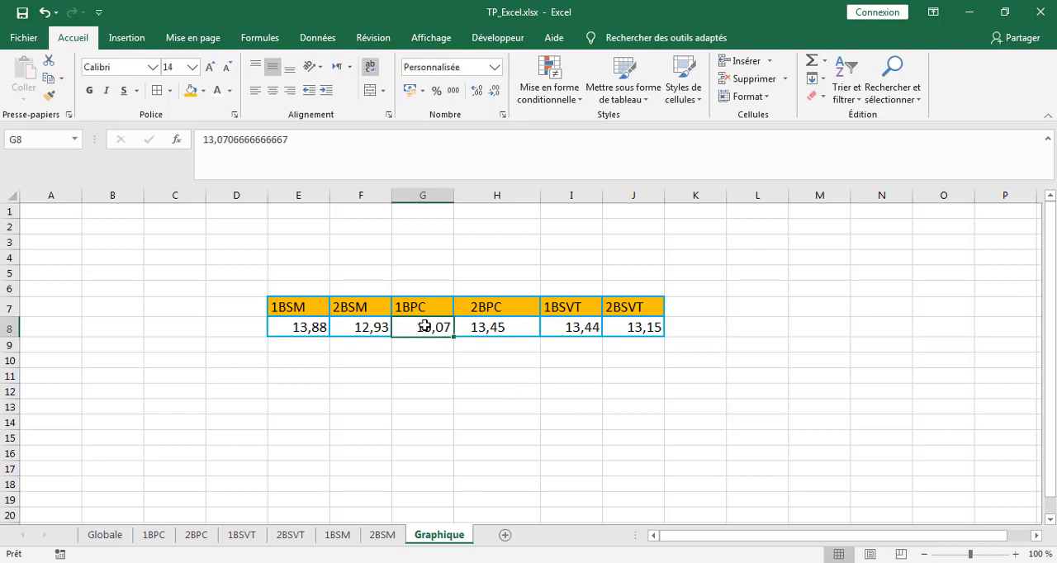
{"action": "left_click", "coordinate": [499, 328]}
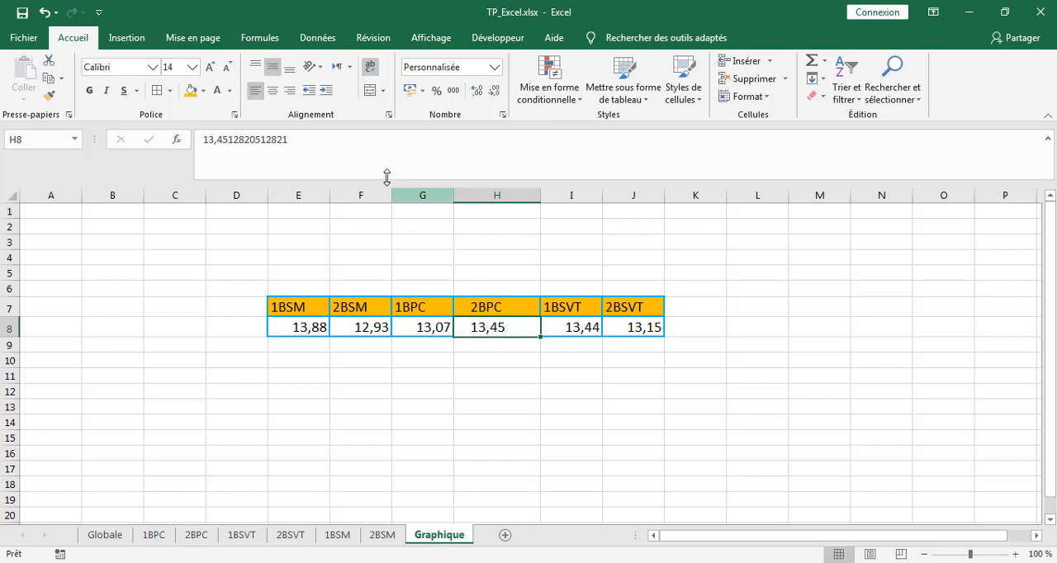
{"action": "left_click", "coordinate": [128, 39]}
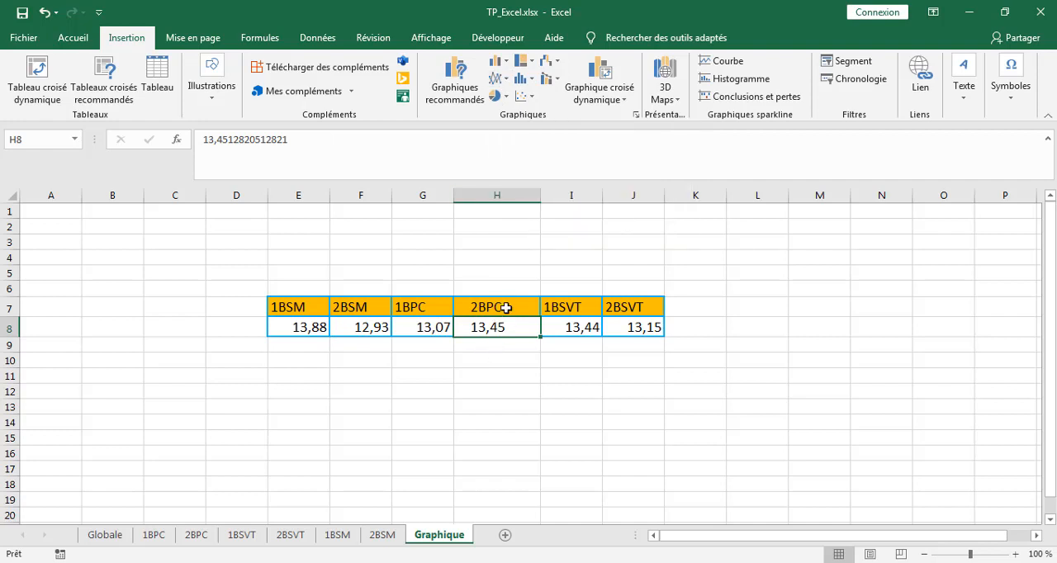
{"action": "left_click", "coordinate": [507, 66]}
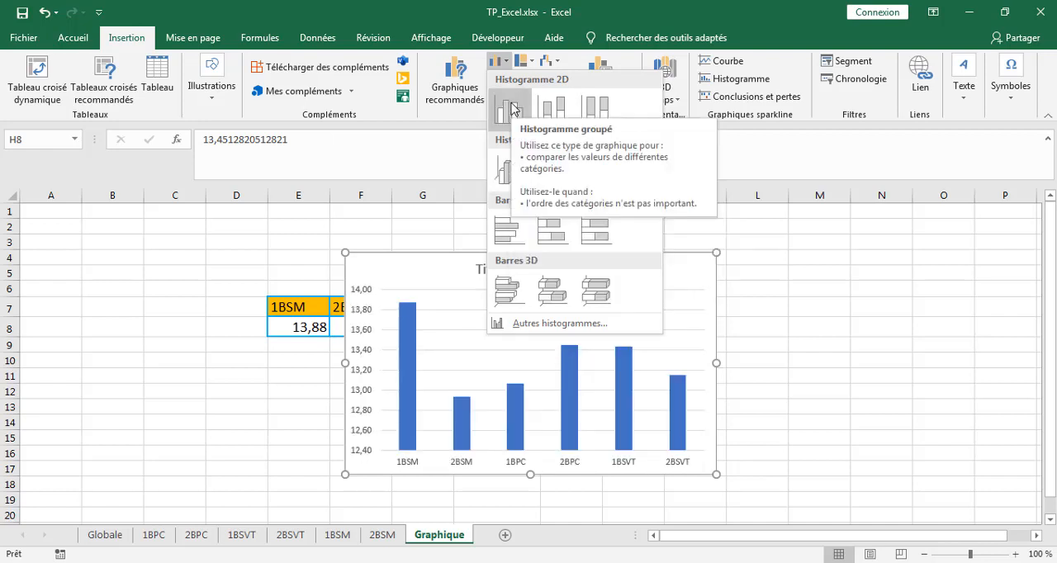
{"action": "left_click", "coordinate": [509, 173]}
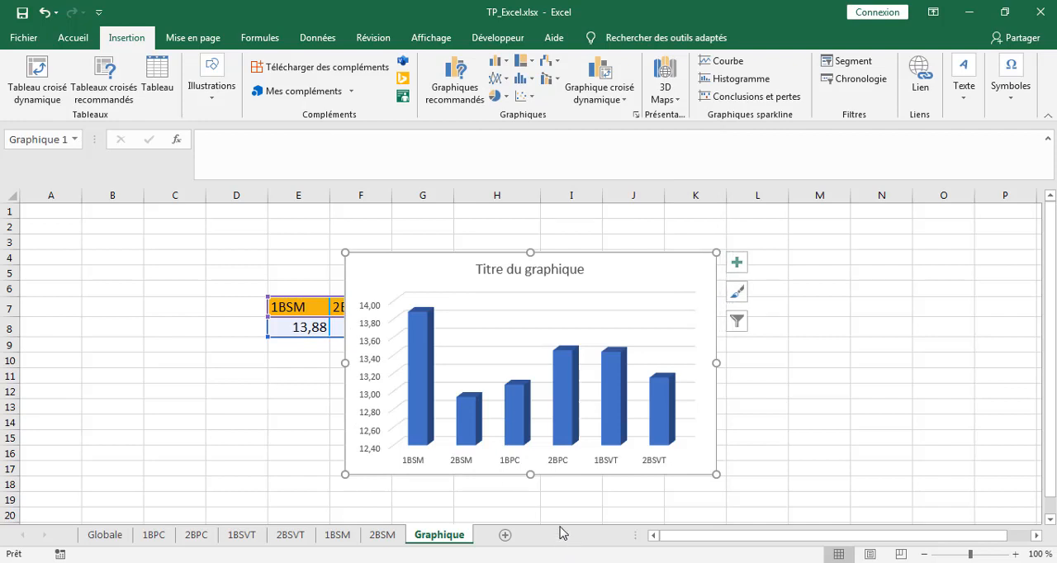
Move the chart directly below the averages table, spanning roughly columns E to J.
{"action": "left_click_drag", "start_coordinate": [615, 257], "coordinate": [812, 225]}
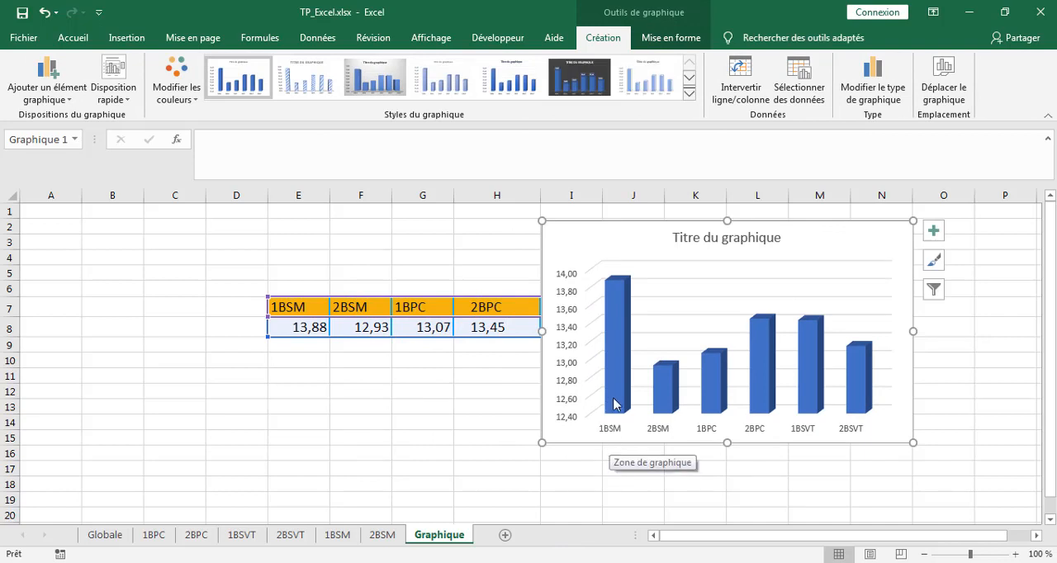
{"action": "mouse_move", "coordinate": [622, 335]}
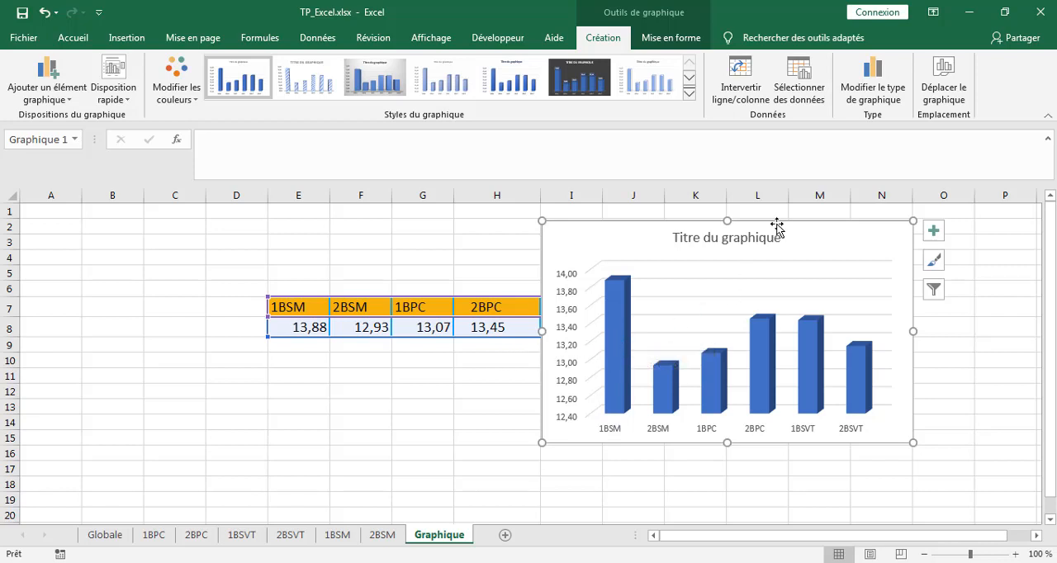
{"action": "left_click_drag", "start_coordinate": [777, 228], "coordinate": [484, 342]}
{"action": "scroll", "coordinate": [816, 405], "scroll_direction": "down", "scroll_amount": 2}
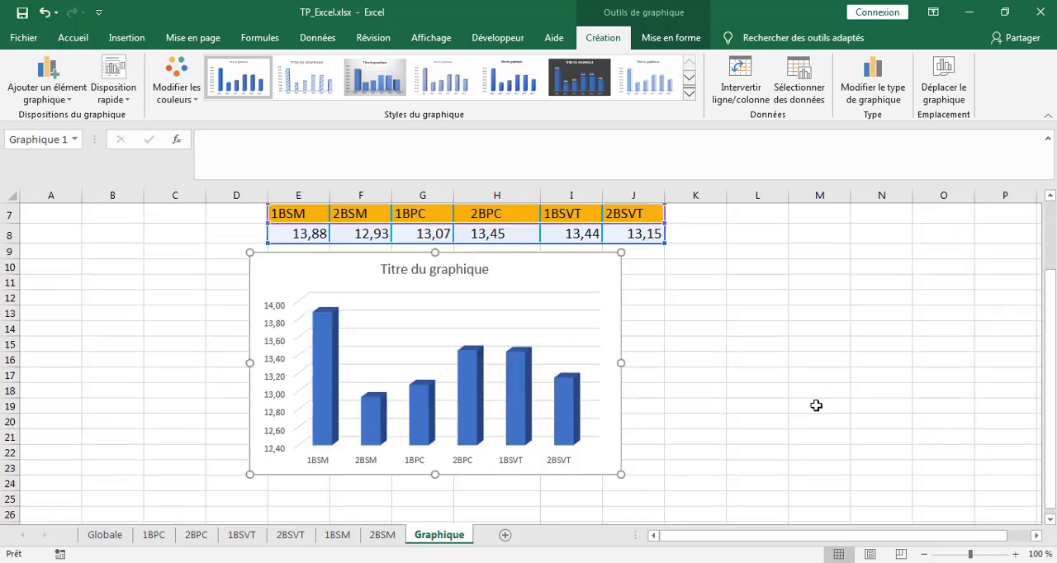
{"action": "left_click_drag", "start_coordinate": [517, 255], "coordinate": [546, 249]}
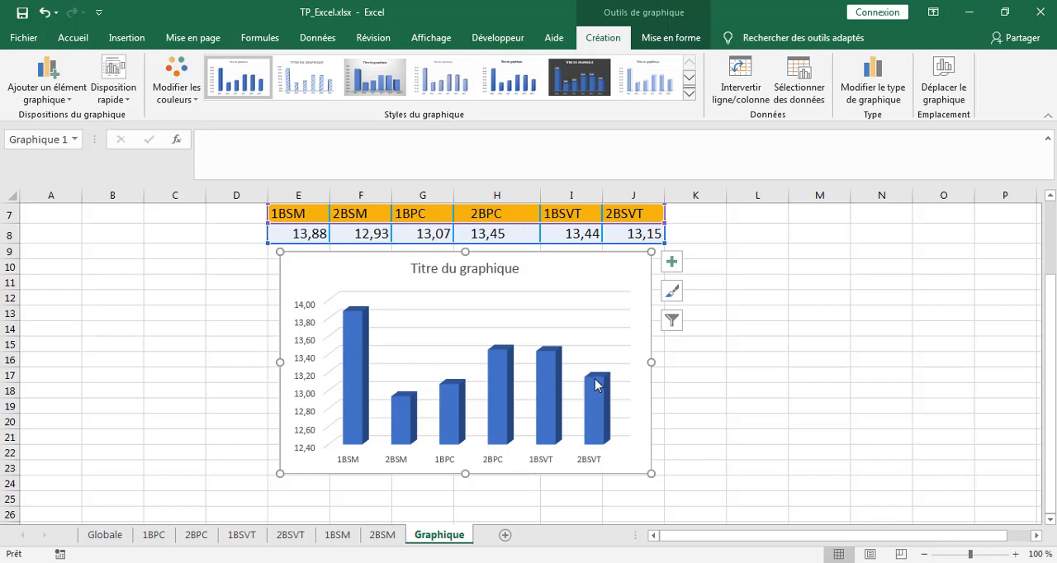
Replace the column chart's placeholder title with "Résultat 1 semzstre".
{"action": "mouse_move", "coordinate": [357, 335]}
{"action": "left_click", "coordinate": [448, 270]}
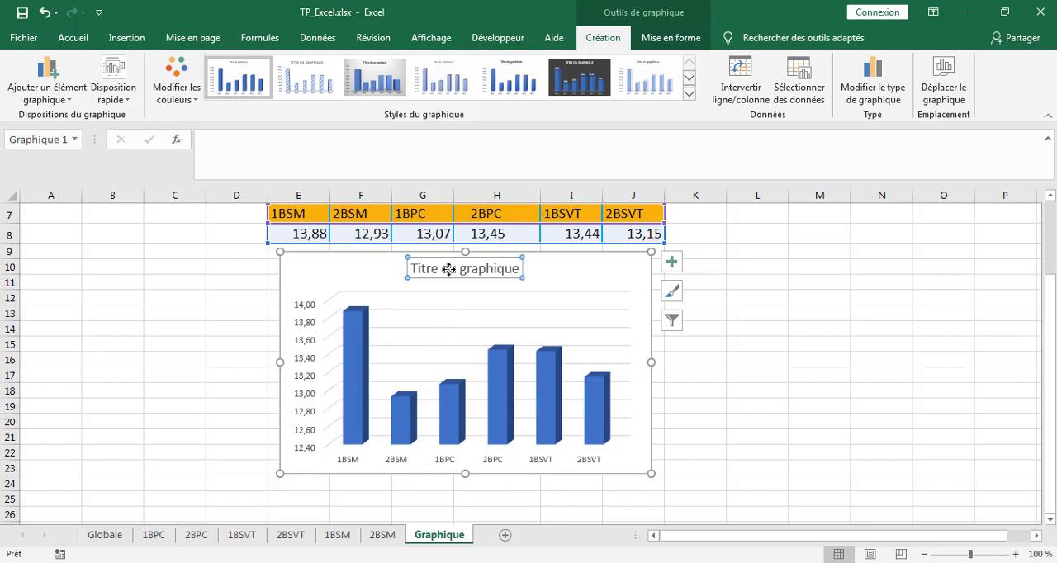
{"action": "triple_click", "coordinate": [449, 270]}
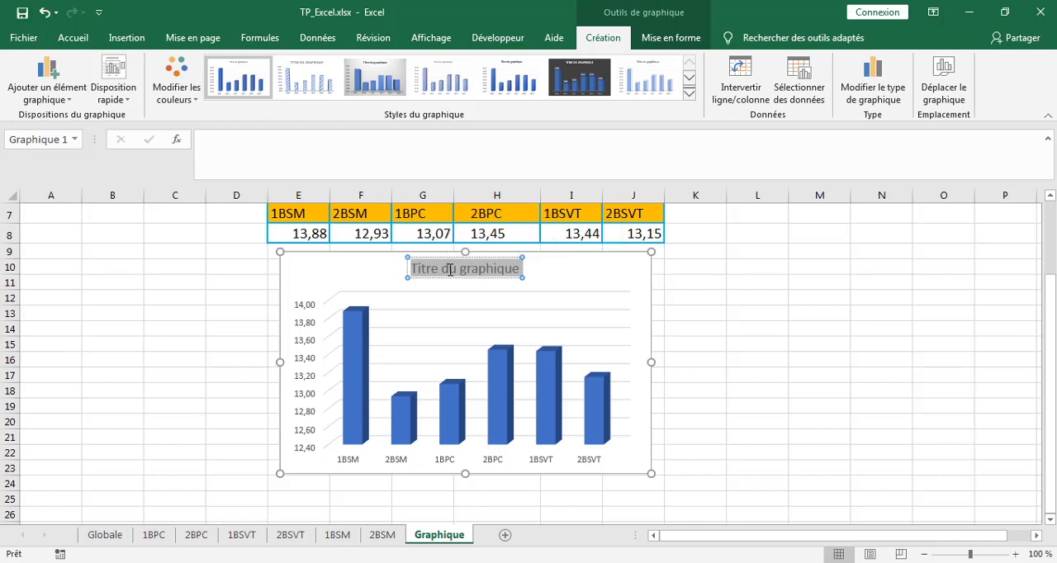
{"action": "type", "text": "R"}
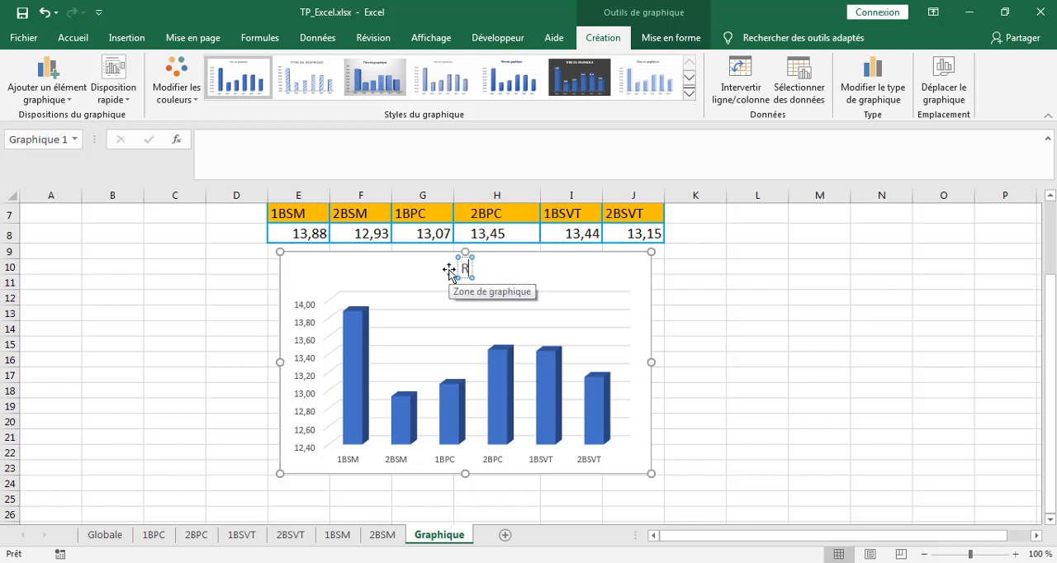
{"action": "type", "text": "ésu"}
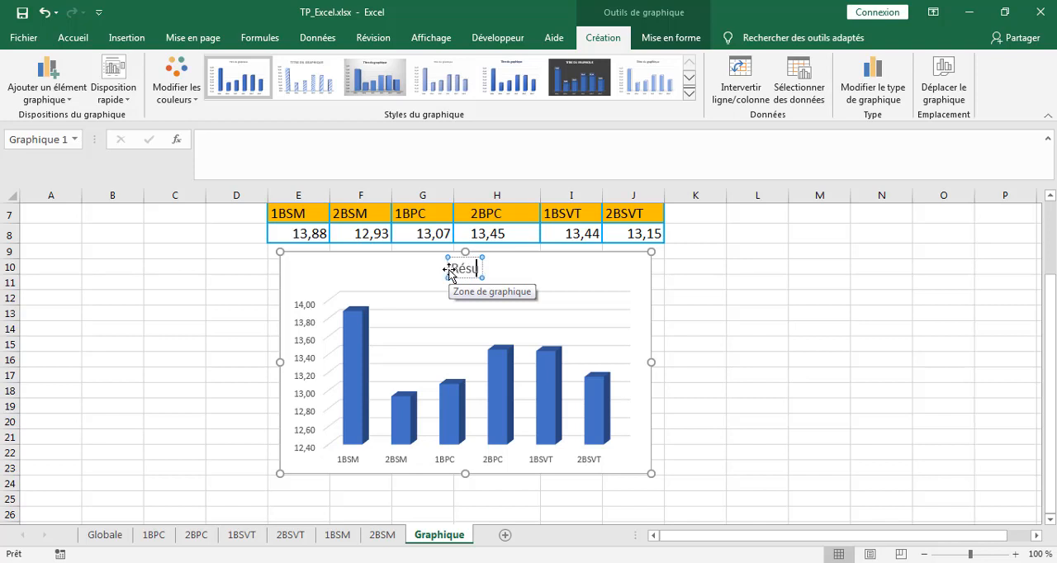
{"action": "type", "text": "lya"}
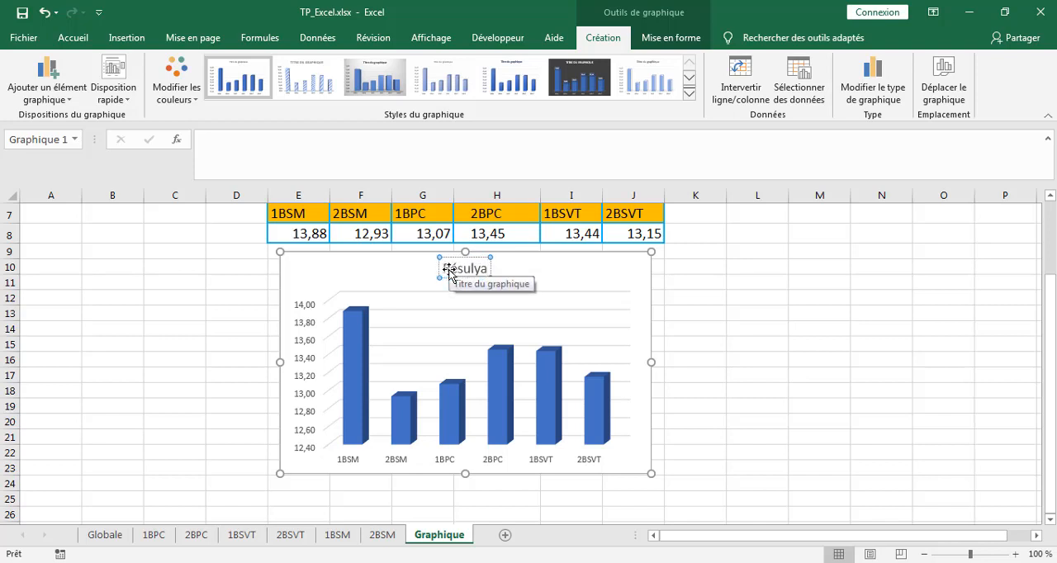
{"action": "key", "text": "BackSpace"}
{"action": "key", "text": "BackSpace"}
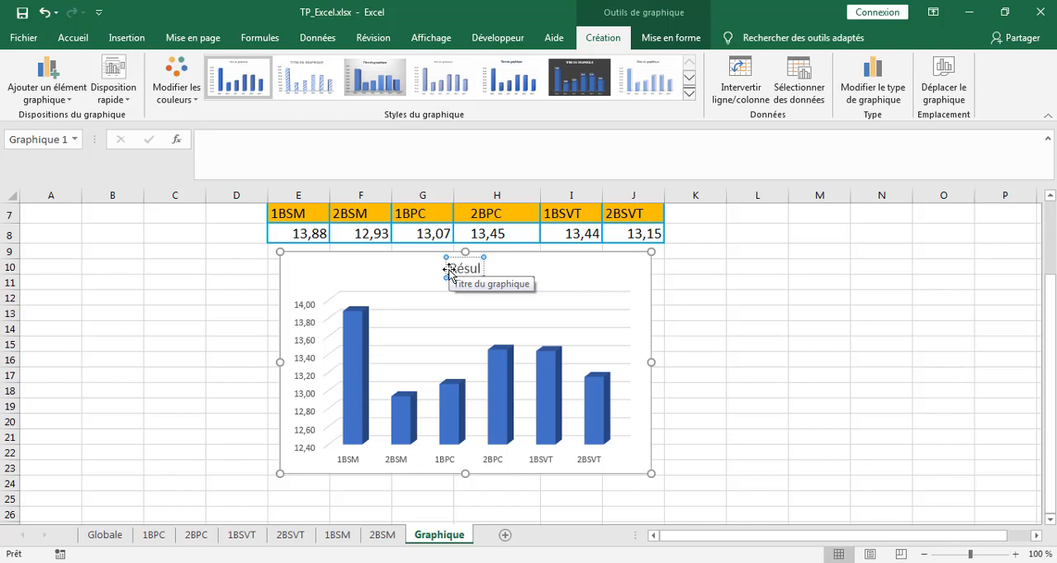
{"action": "type", "text": "tat"}
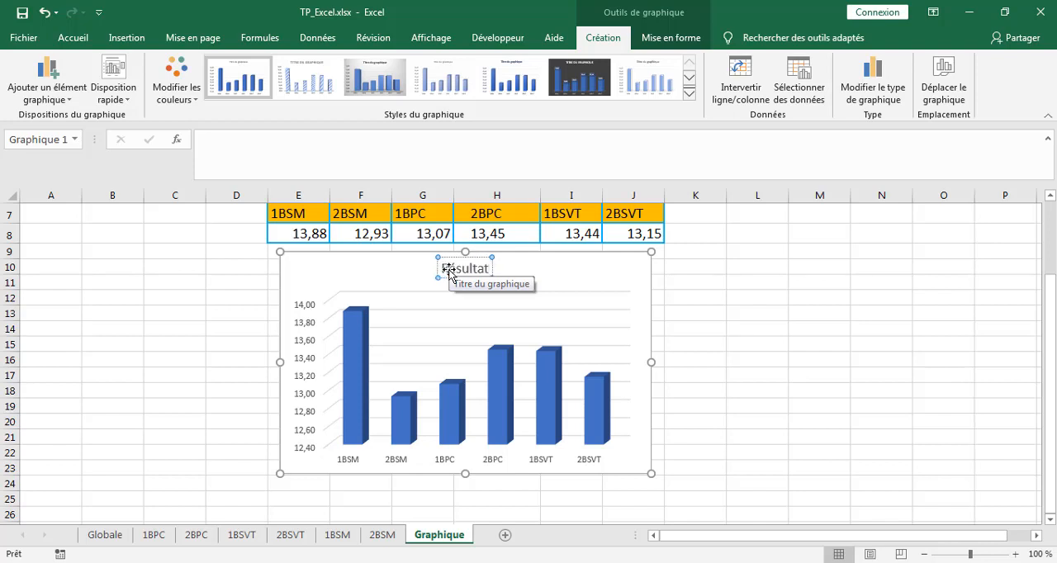
{"action": "type", "text": "1"}
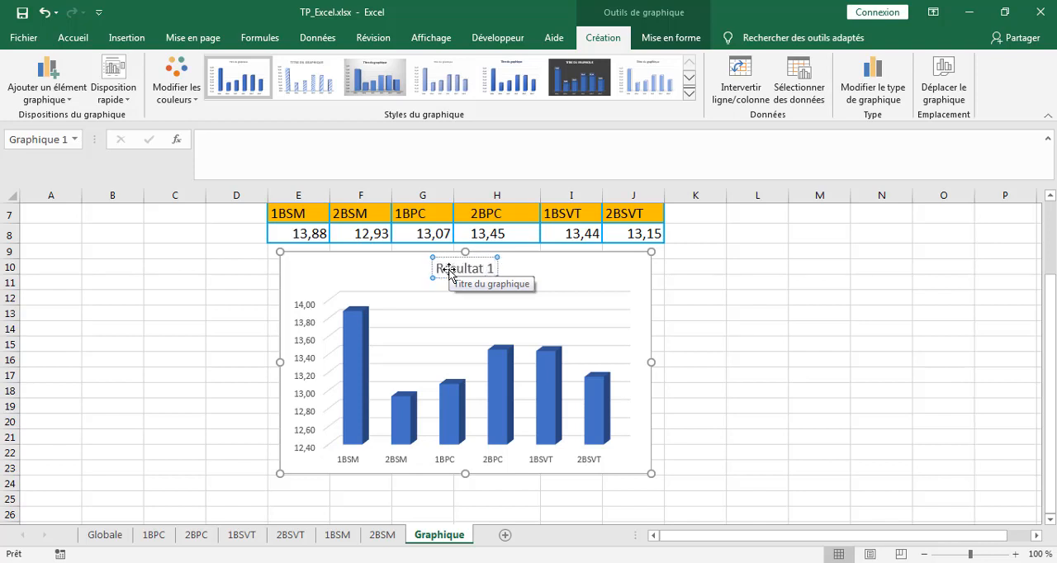
{"action": "type", "text": " sem"}
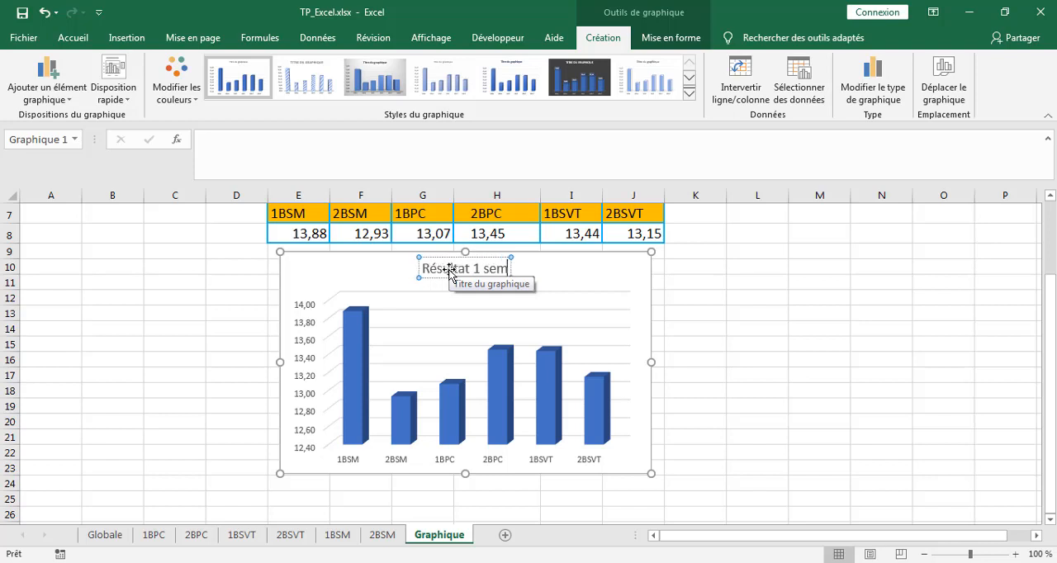
{"action": "type", "text": "zstre"}
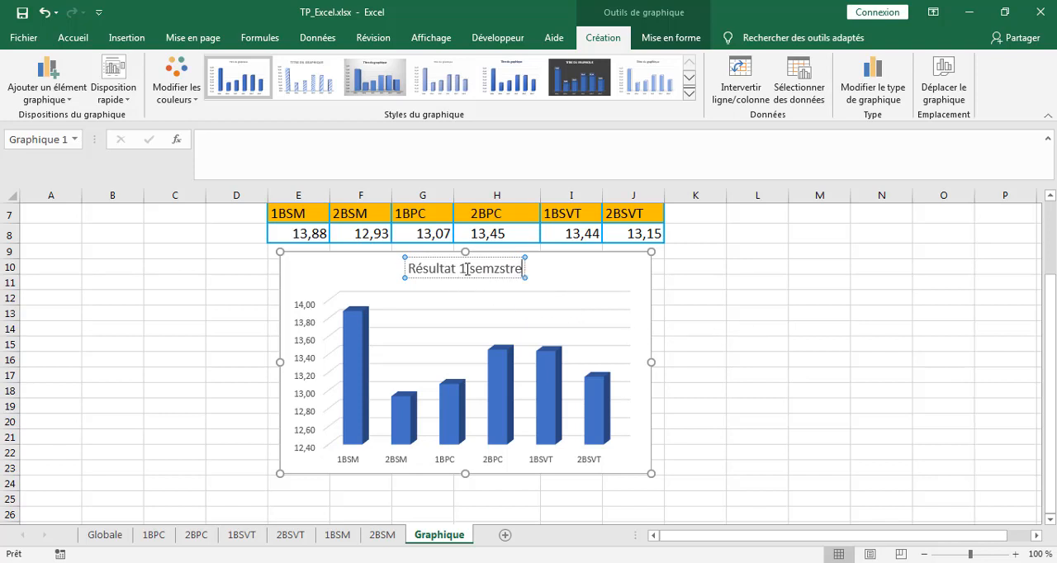
Replace the "1" in the chart title with "premier" so it reads "Résultat premier semzstre".
{"action": "key", "text": "BackSpace"}
{"action": "type", "text": "premier"}
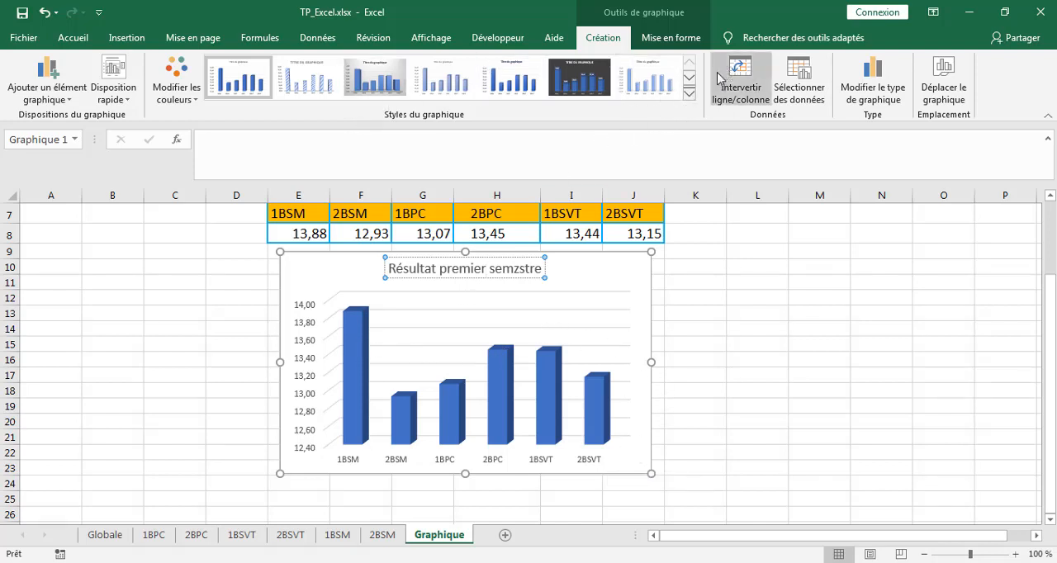
{"action": "left_click", "coordinate": [625, 280]}
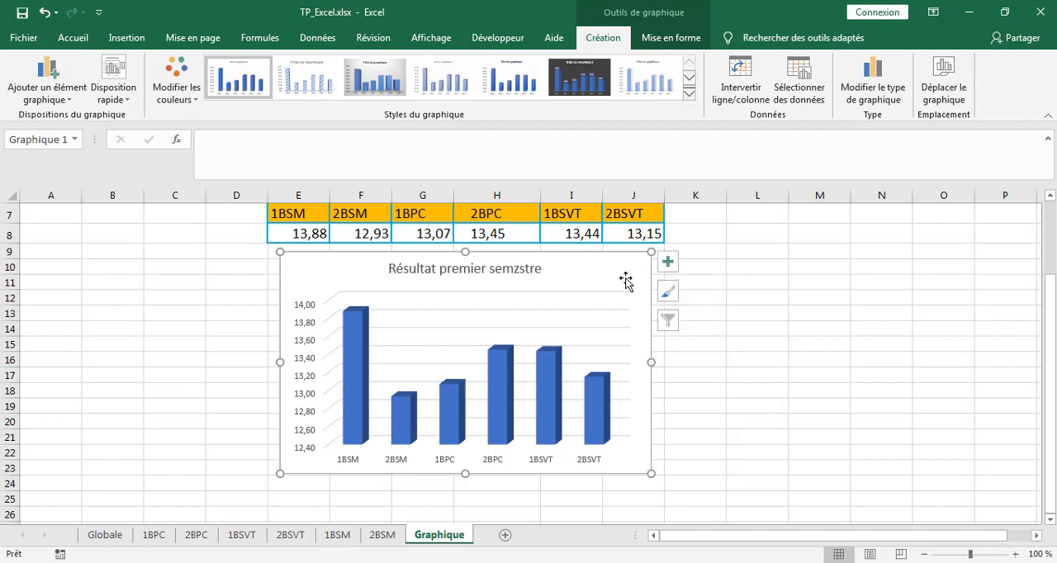
Try several styles on the column chart, including the blue-background style and the one with columns fading to white.
{"action": "left_click", "coordinate": [689, 93]}
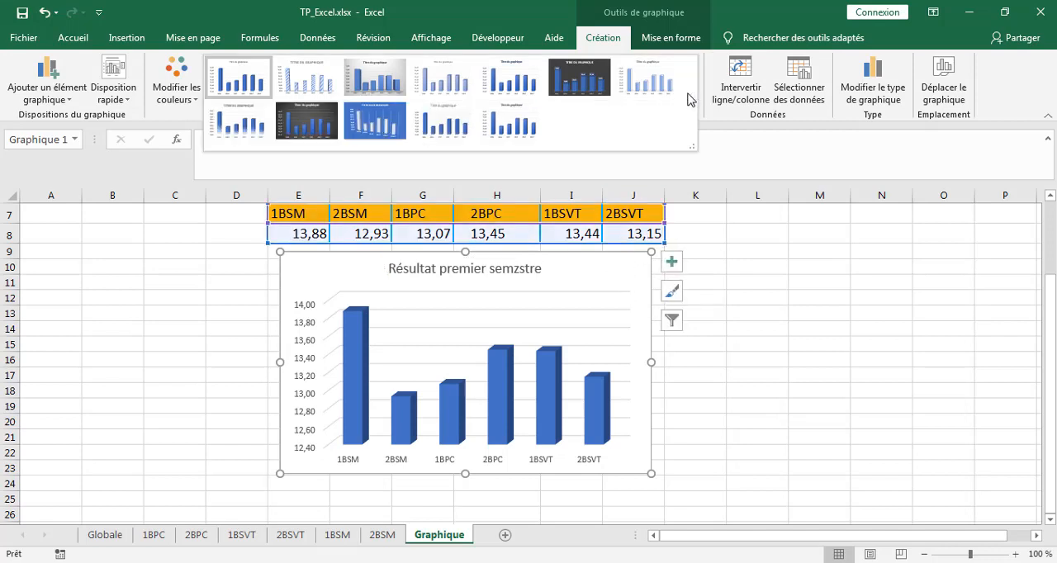
{"action": "left_click", "coordinate": [380, 130]}
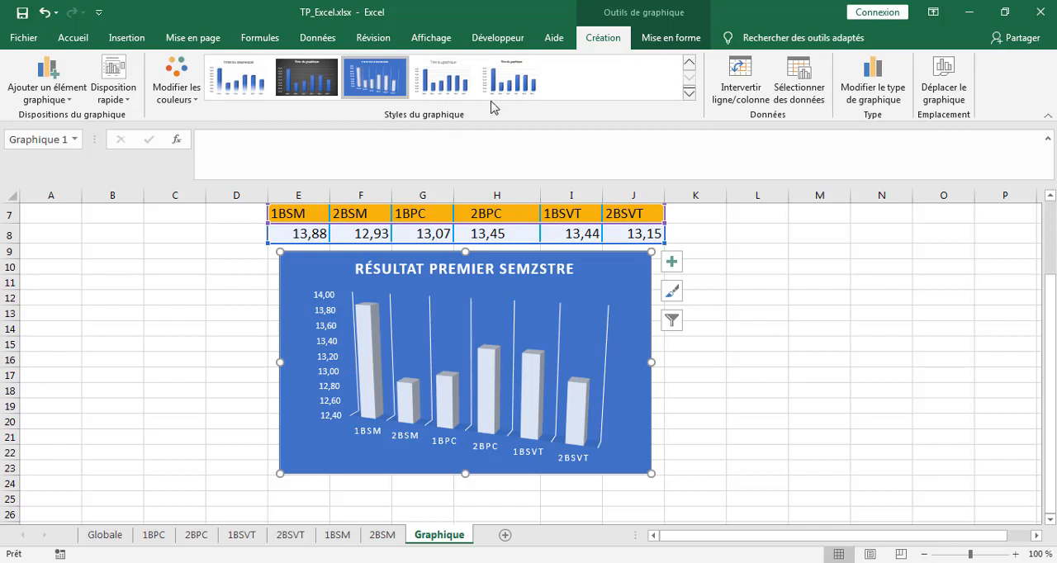
{"action": "left_click", "coordinate": [444, 80]}
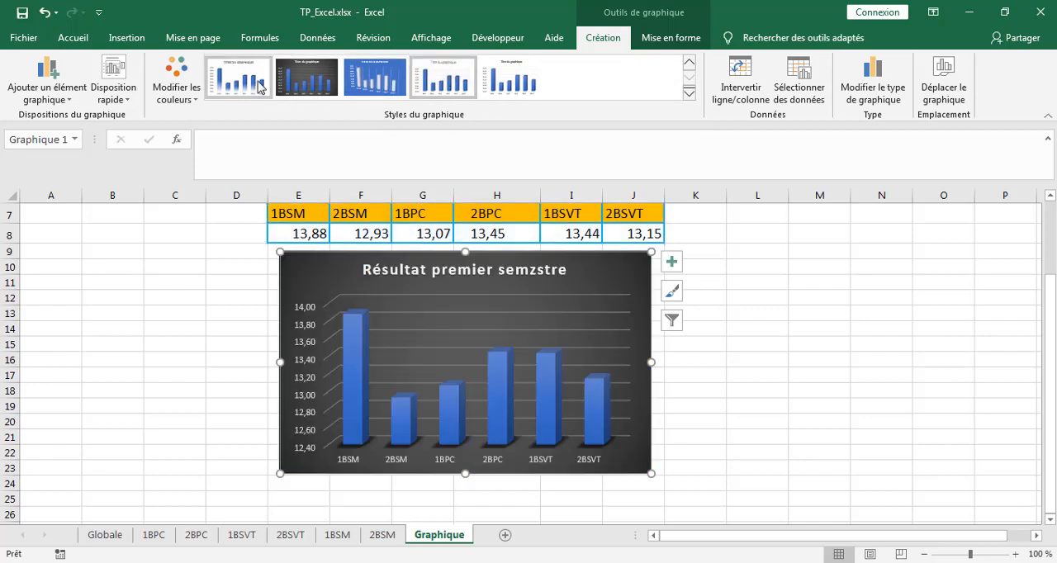
{"action": "left_click", "coordinate": [261, 88]}
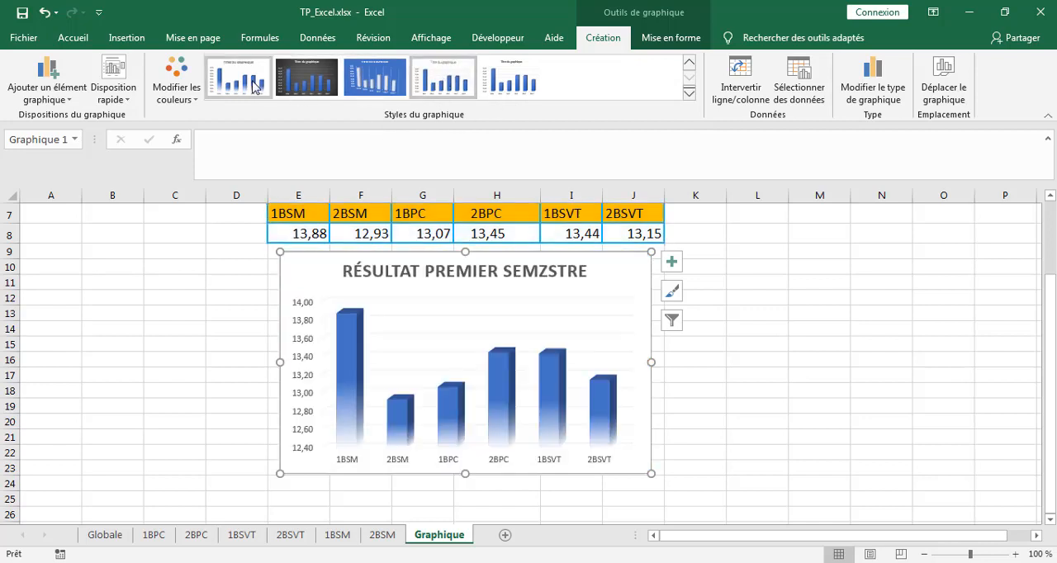
Apply the grey gradient background style with translucent columns to the chart and add data labels to its series.
{"action": "left_click", "coordinate": [689, 96]}
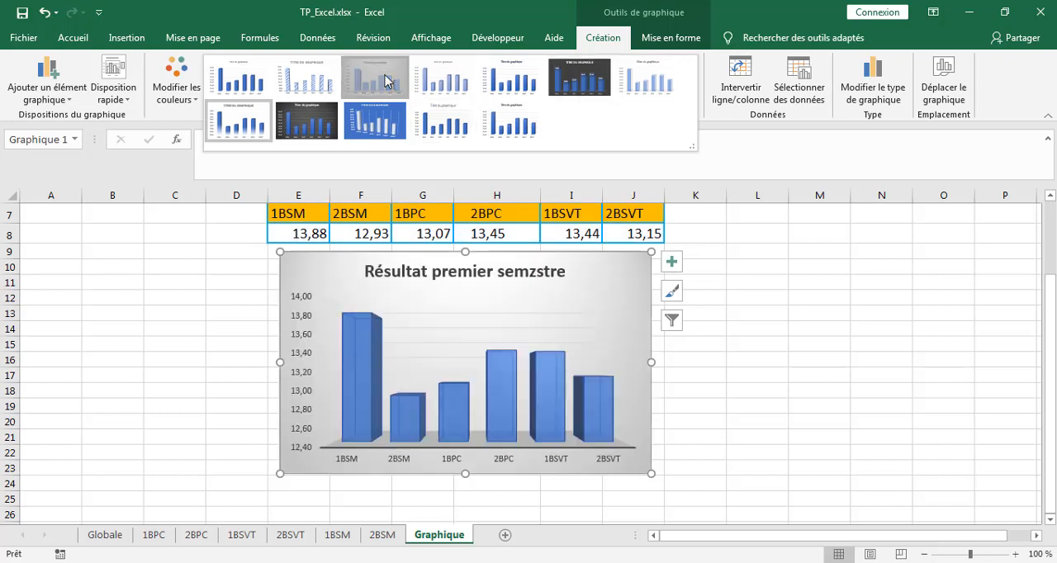
{"action": "left_click", "coordinate": [384, 80]}
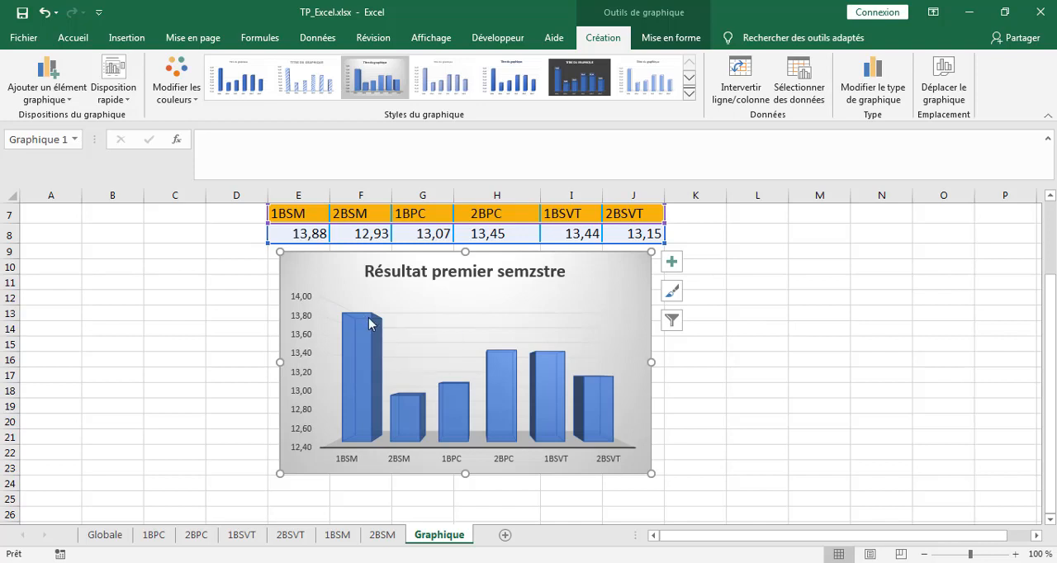
{"action": "mouse_move", "coordinate": [369, 325]}
{"action": "right_click", "coordinate": [370, 347]}
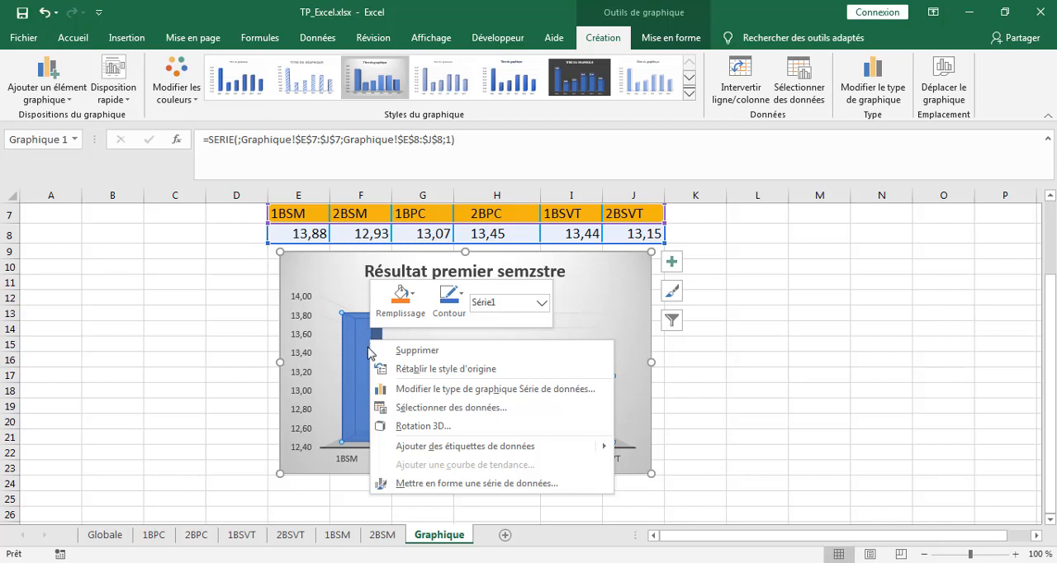
{"action": "left_click", "coordinate": [433, 447]}
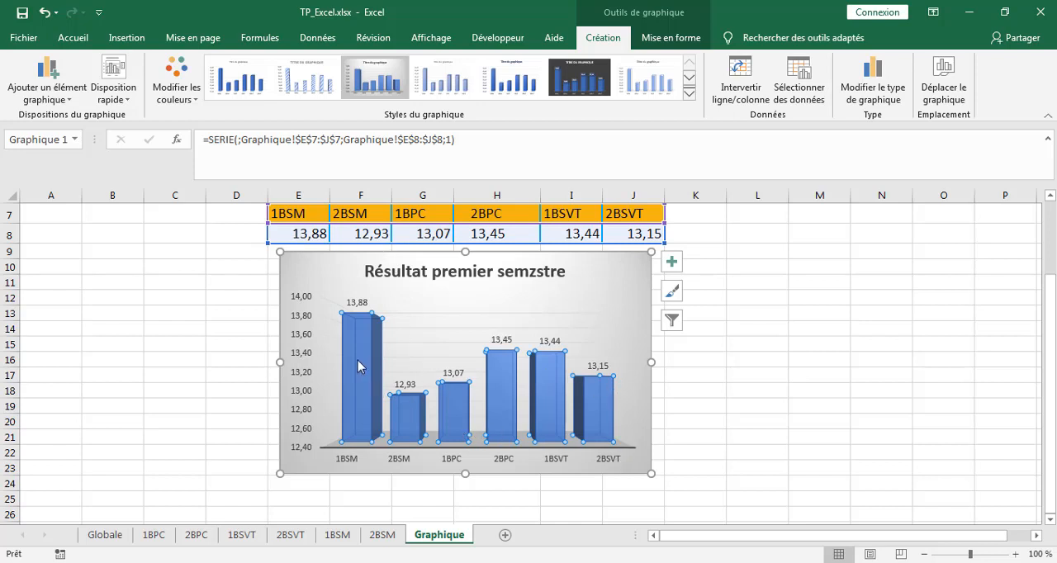
Recolour the chart with the gold Palette monochrome 4.
{"action": "mouse_move", "coordinate": [360, 356]}
{"action": "left_click", "coordinate": [180, 88]}
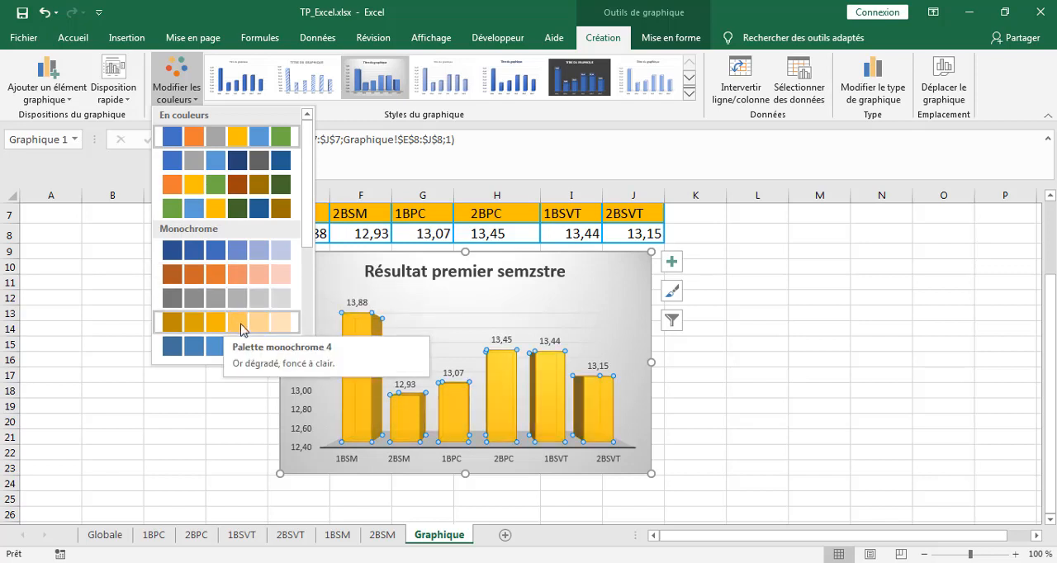
{"action": "left_click", "coordinate": [240, 328]}
{"action": "left_click", "coordinate": [799, 389]}
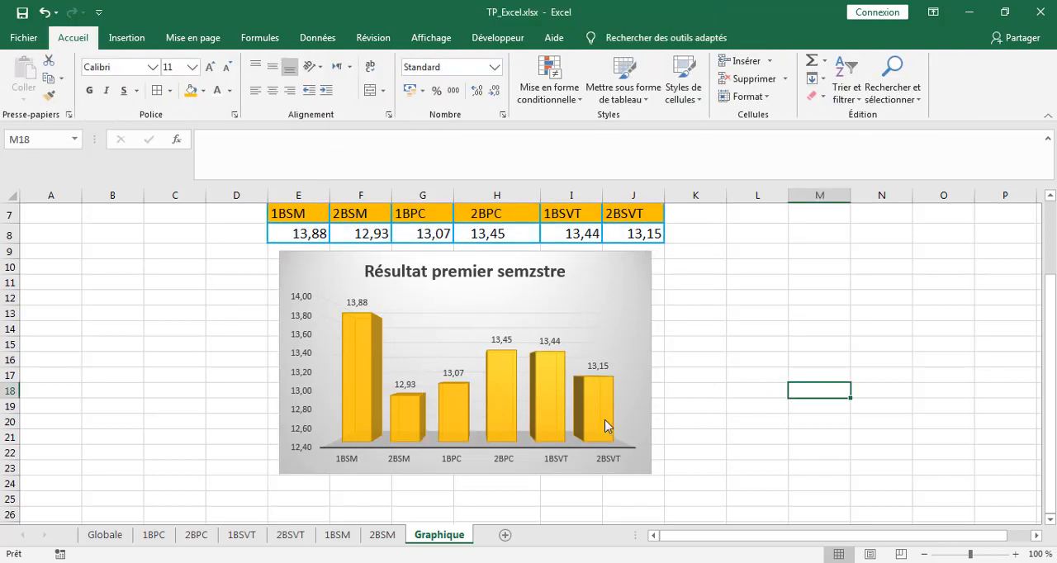
{"action": "left_click", "coordinate": [484, 291]}
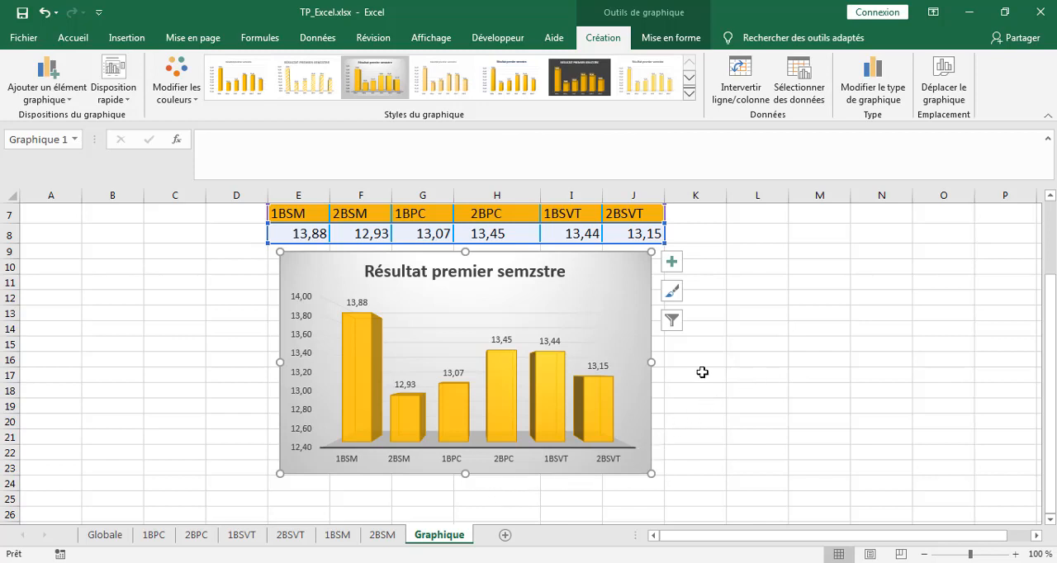
{"action": "left_click", "coordinate": [745, 380]}
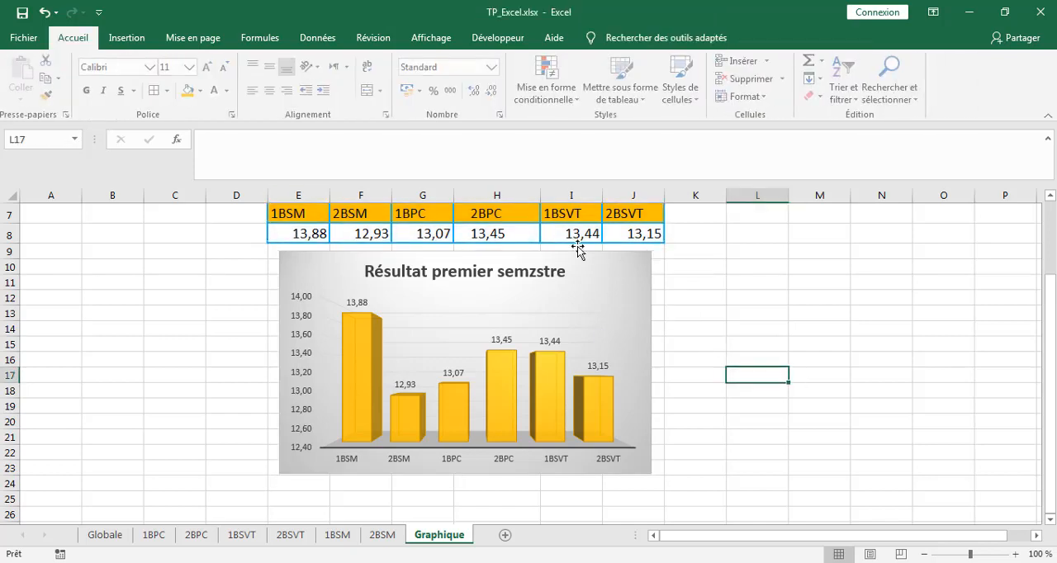
Try a scatter chart with straight lines and markers from the averages table, placed beside the column chart, and delete it.
{"action": "left_click", "coordinate": [465, 230]}
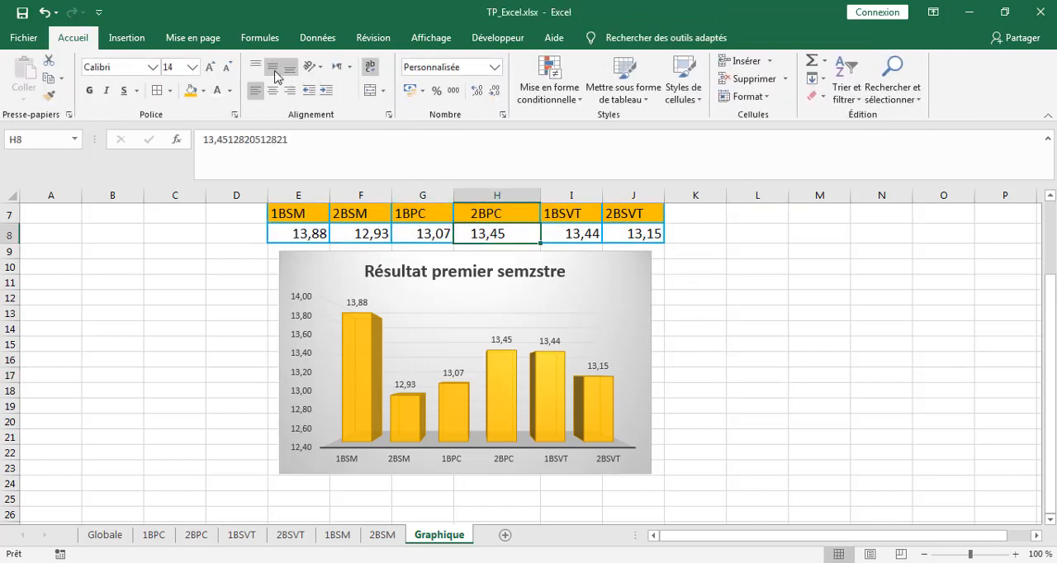
{"action": "left_click", "coordinate": [133, 38]}
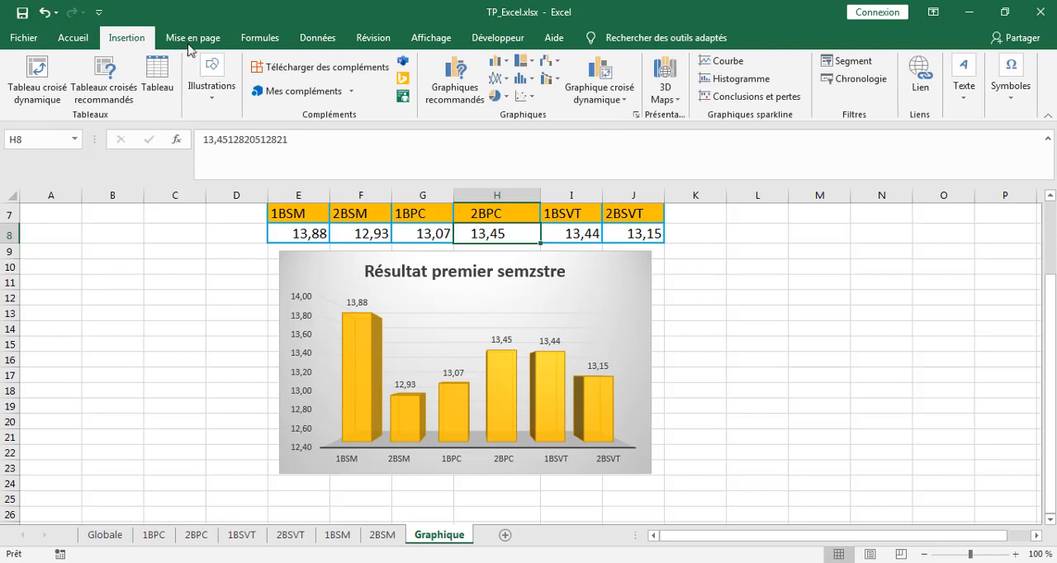
{"action": "left_click", "coordinate": [533, 99]}
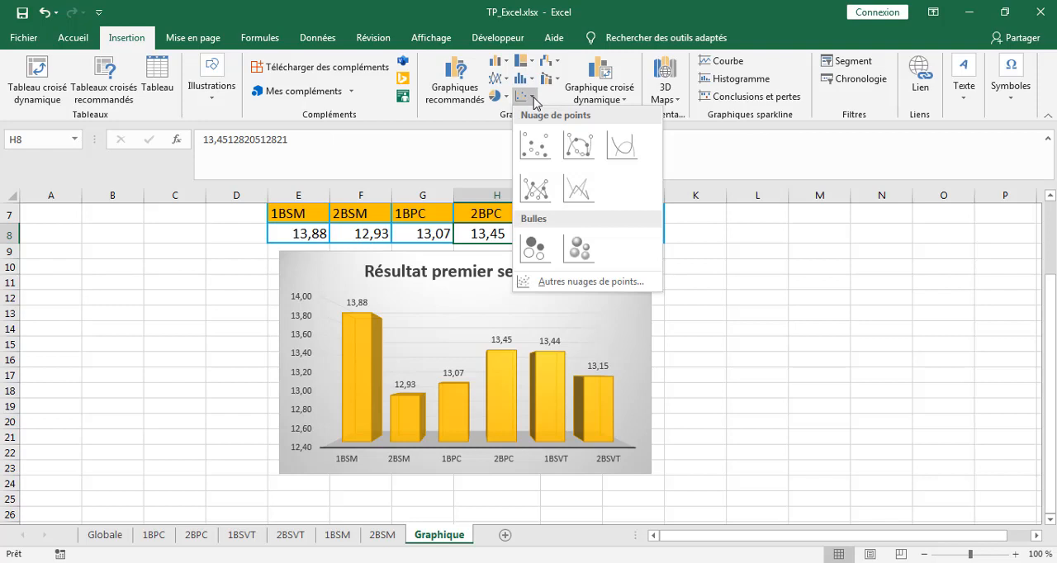
{"action": "left_click", "coordinate": [531, 192]}
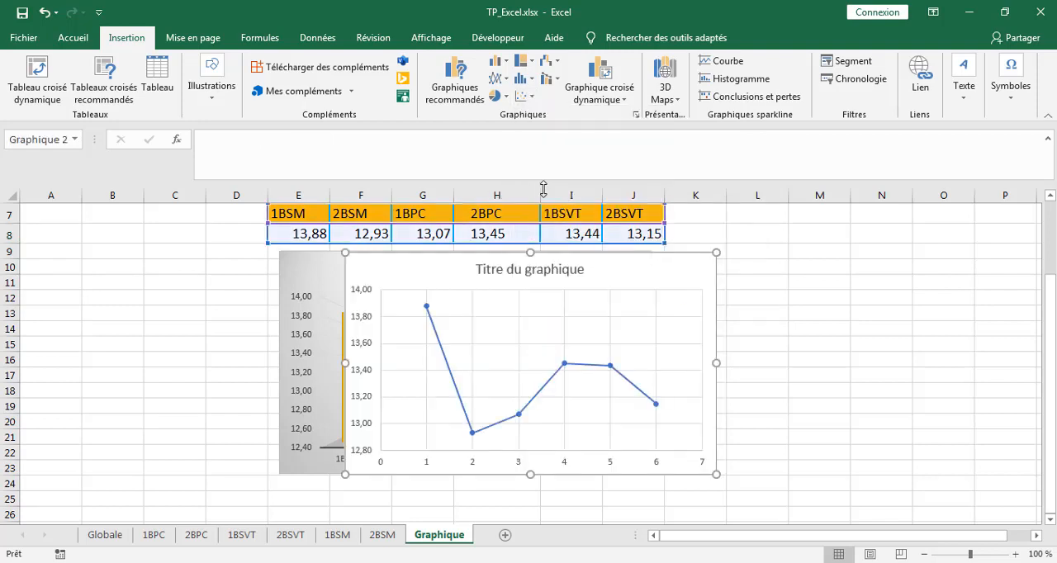
{"action": "left_click_drag", "start_coordinate": [619, 254], "coordinate": [941, 242]}
{"action": "left_click", "coordinate": [942, 242]}
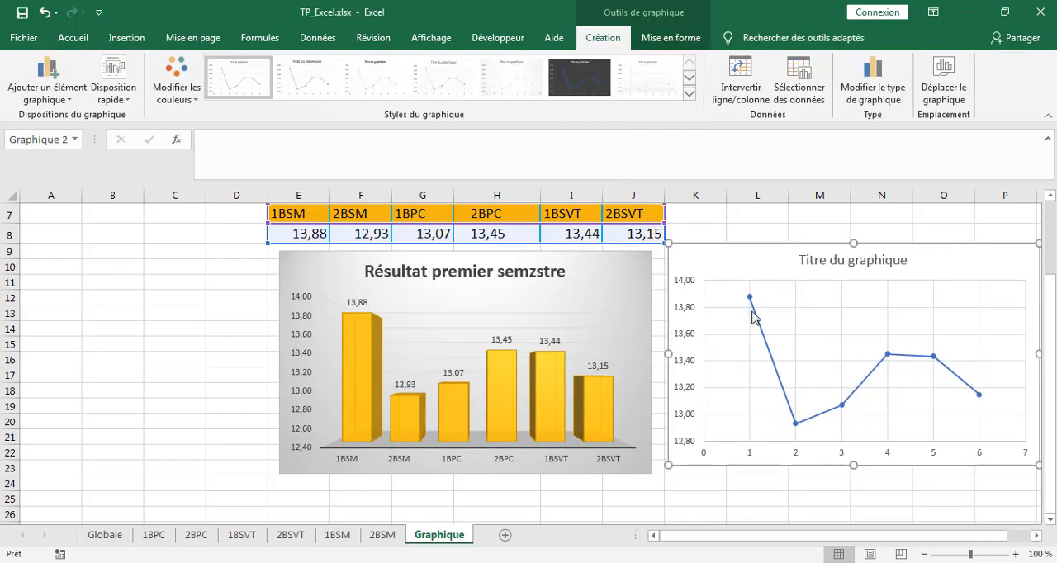
{"action": "key", "text": "Delete"}
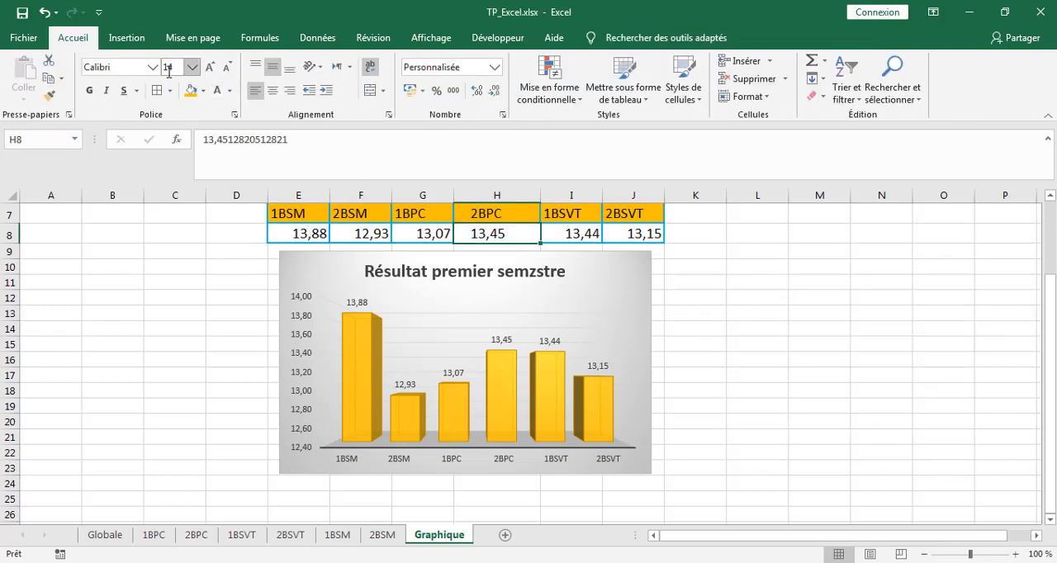
Insert a 3D pie chart from the class averages table, with cell G8 selected.
{"action": "left_click", "coordinate": [410, 233]}
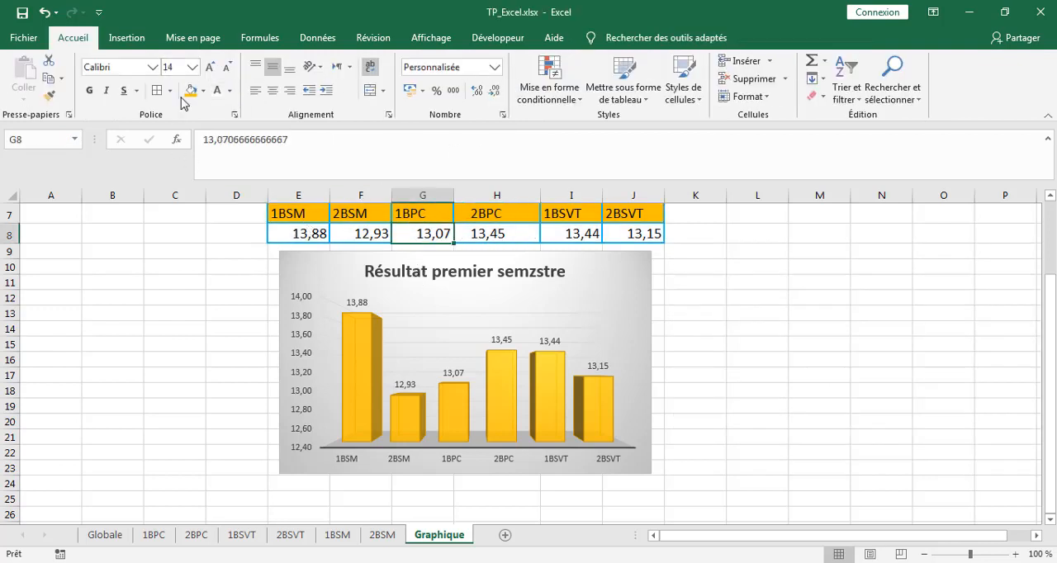
{"action": "left_click", "coordinate": [128, 38]}
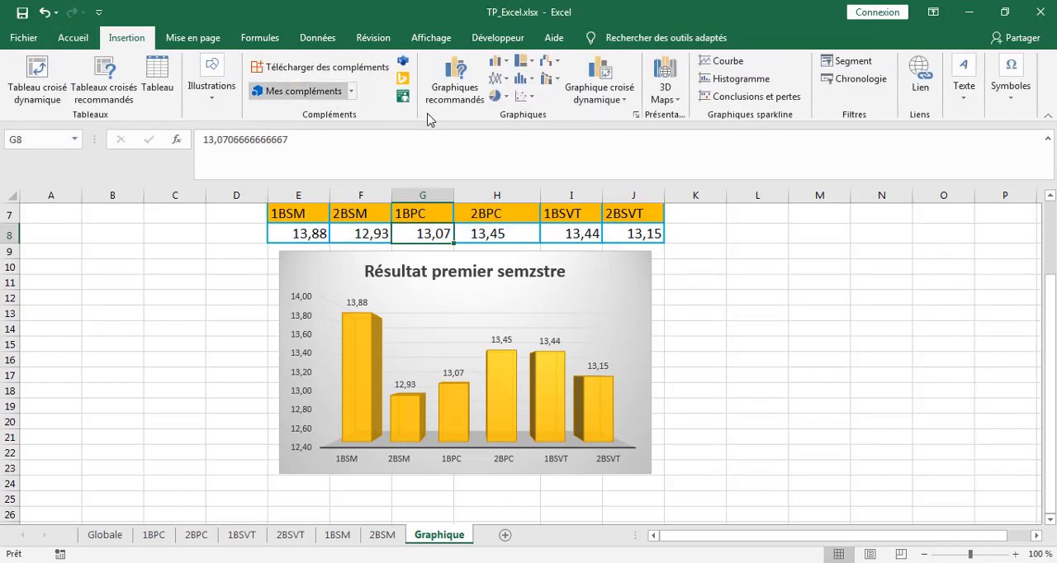
{"action": "left_click", "coordinate": [504, 97]}
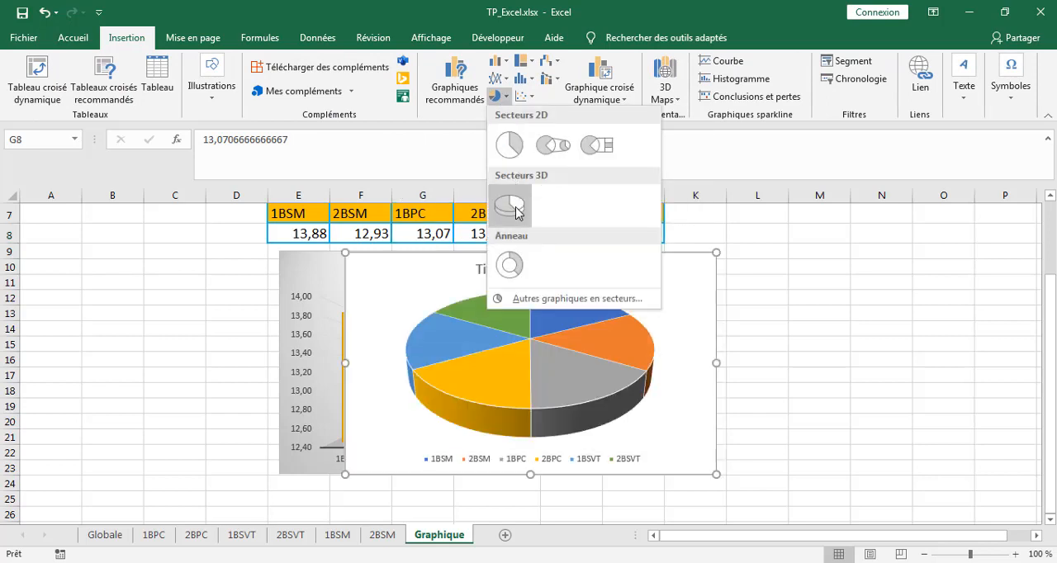
{"action": "left_click", "coordinate": [518, 213]}
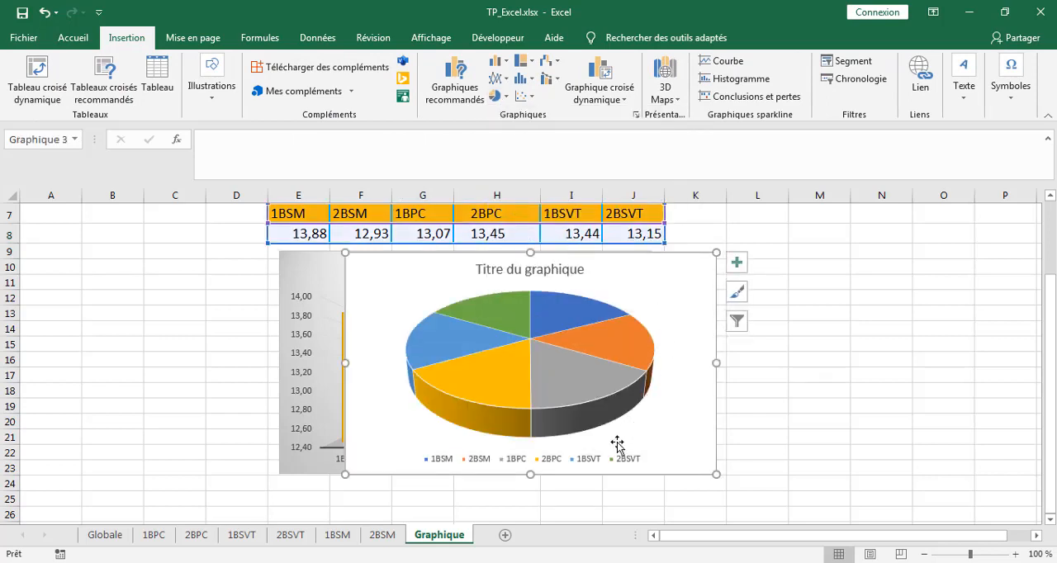
Move the pie chart directly under the averages table, over the column chart, and add data labels to its series.
{"action": "left_click_drag", "start_coordinate": [654, 263], "coordinate": [583, 257]}
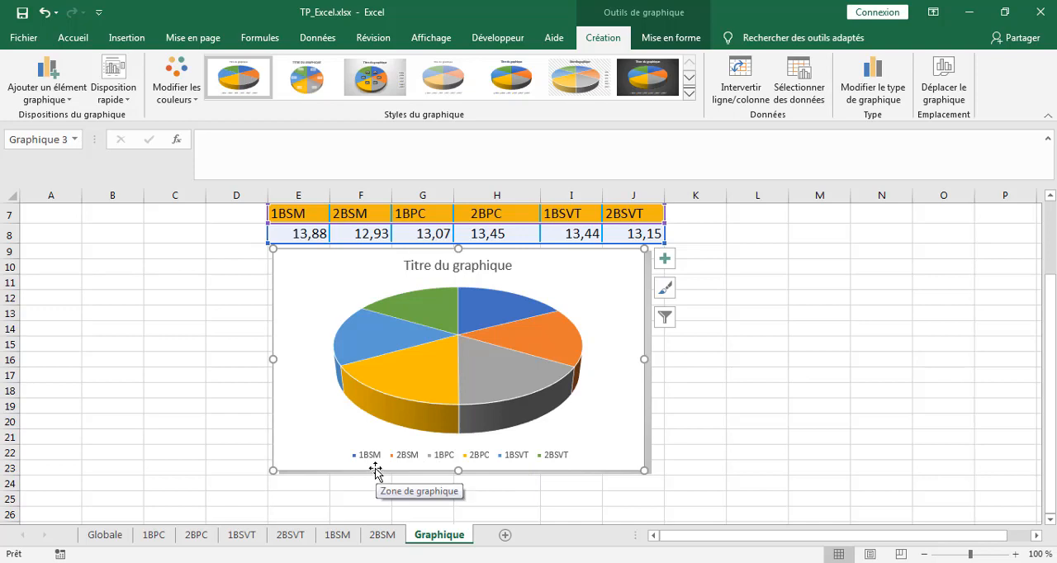
{"action": "right_click", "coordinate": [446, 370]}
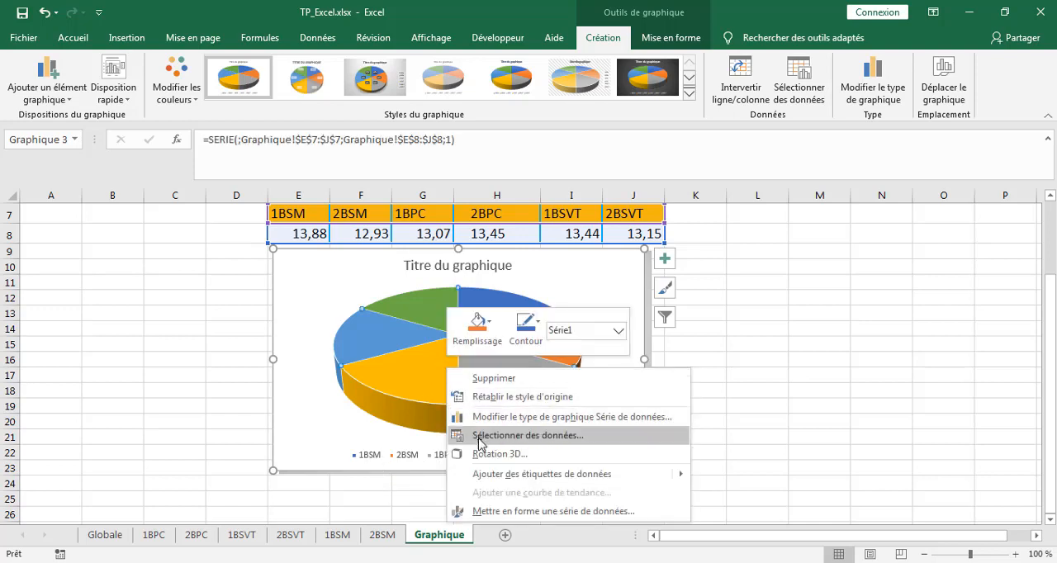
{"action": "left_click", "coordinate": [499, 476]}
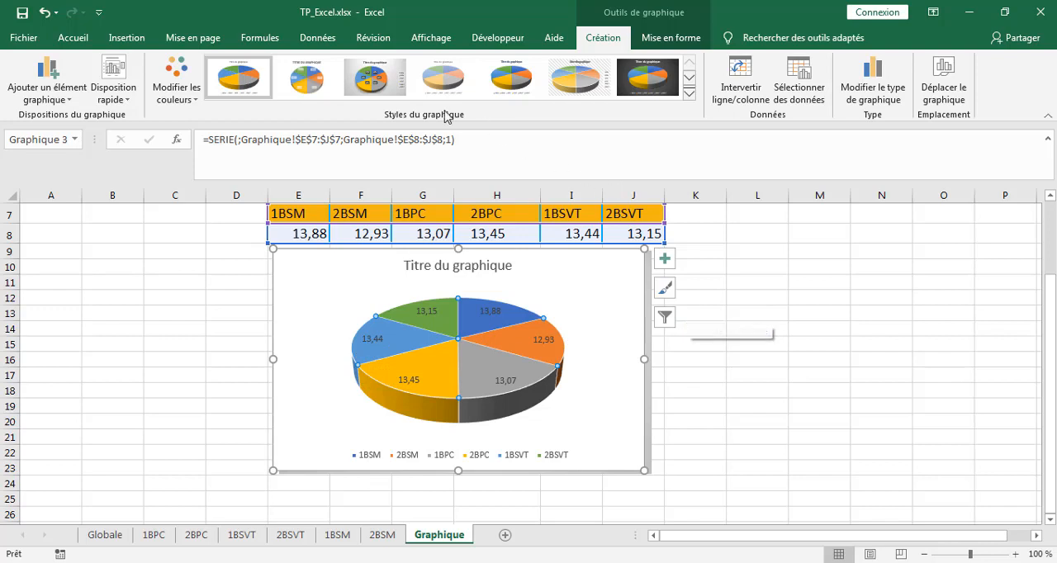
Try several preset chart styles on the pie chart, including the light hatched background with bold white labels.
{"action": "left_click", "coordinate": [376, 85]}
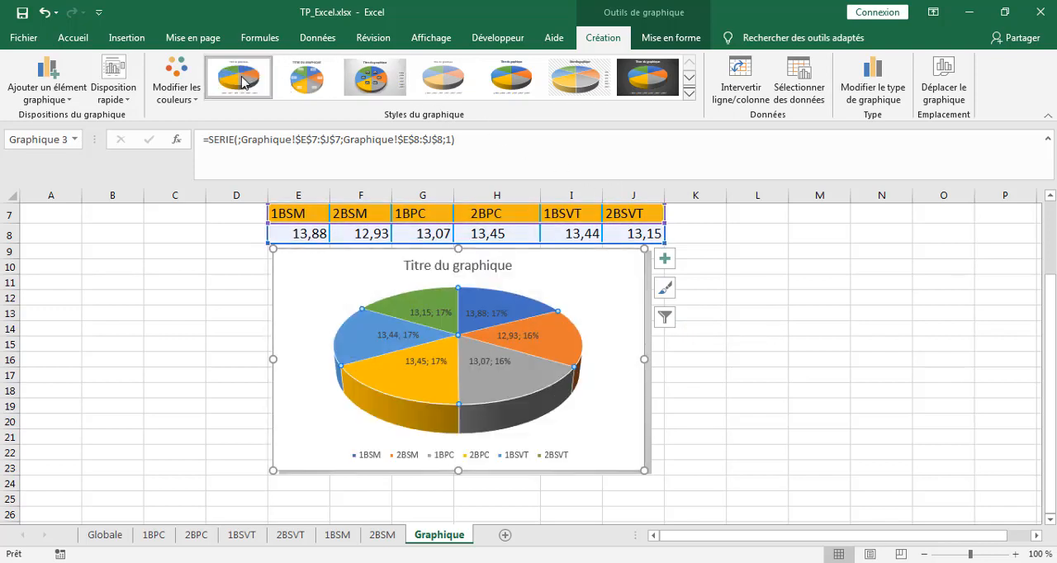
{"action": "left_click", "coordinate": [512, 79]}
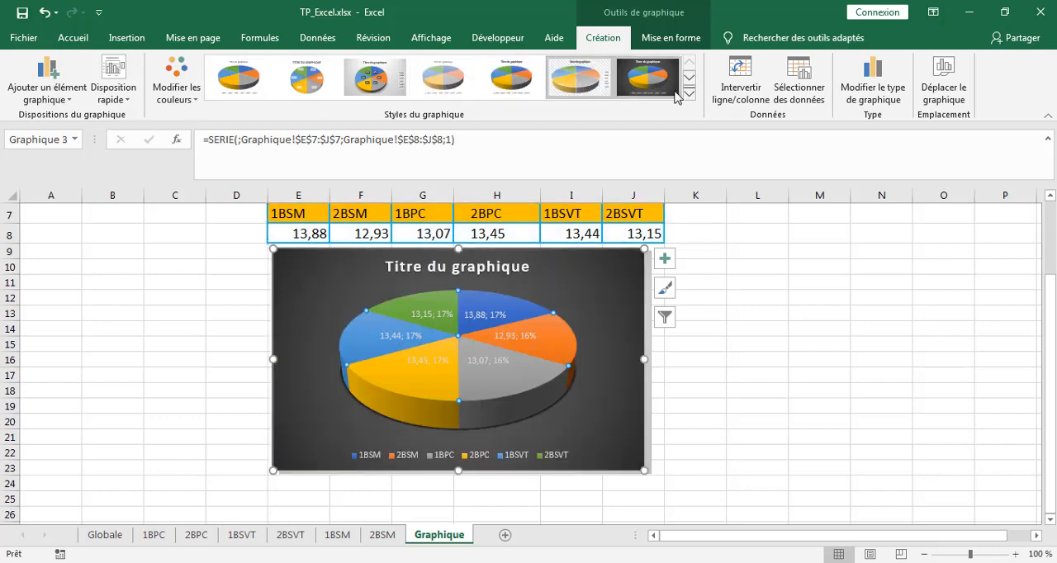
{"action": "left_click", "coordinate": [688, 94]}
{"action": "left_click", "coordinate": [374, 121]}
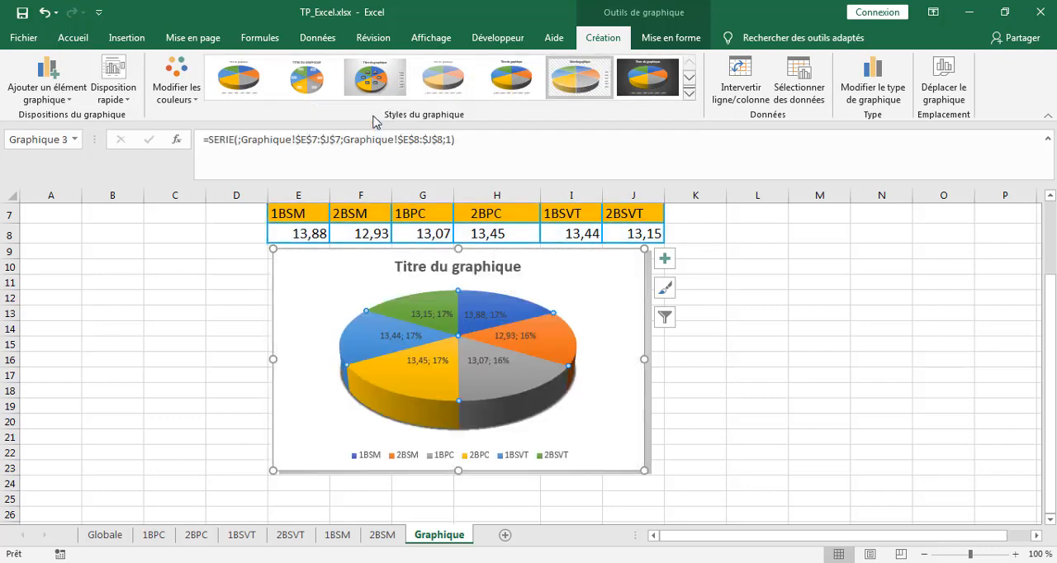
{"action": "left_click", "coordinate": [301, 82]}
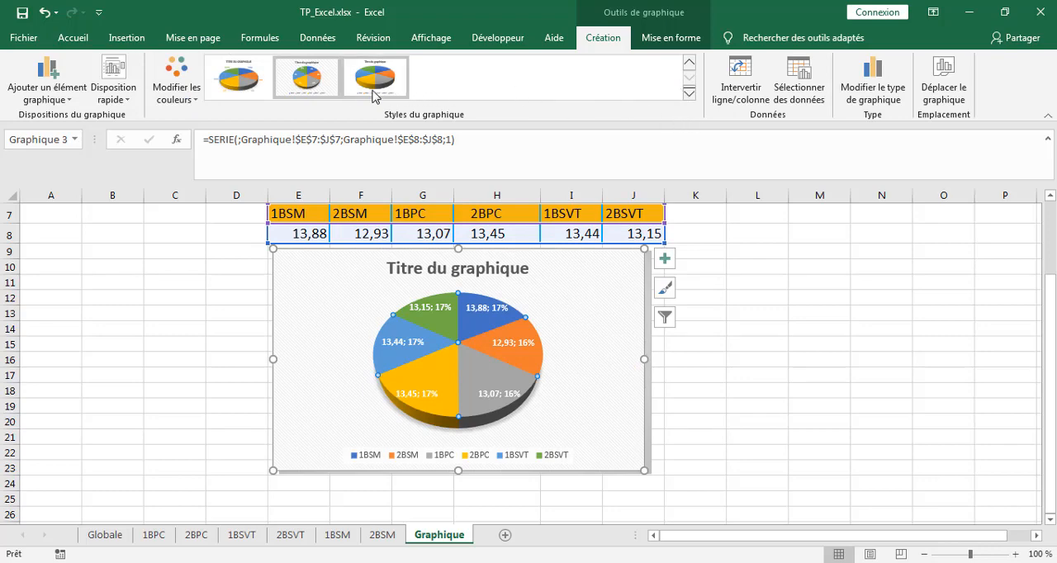
Apply the pie style with an uppercase title and coloured outside labels giving class, value and percentage, and place the chart beside the column chart.
{"action": "left_click", "coordinate": [246, 83]}
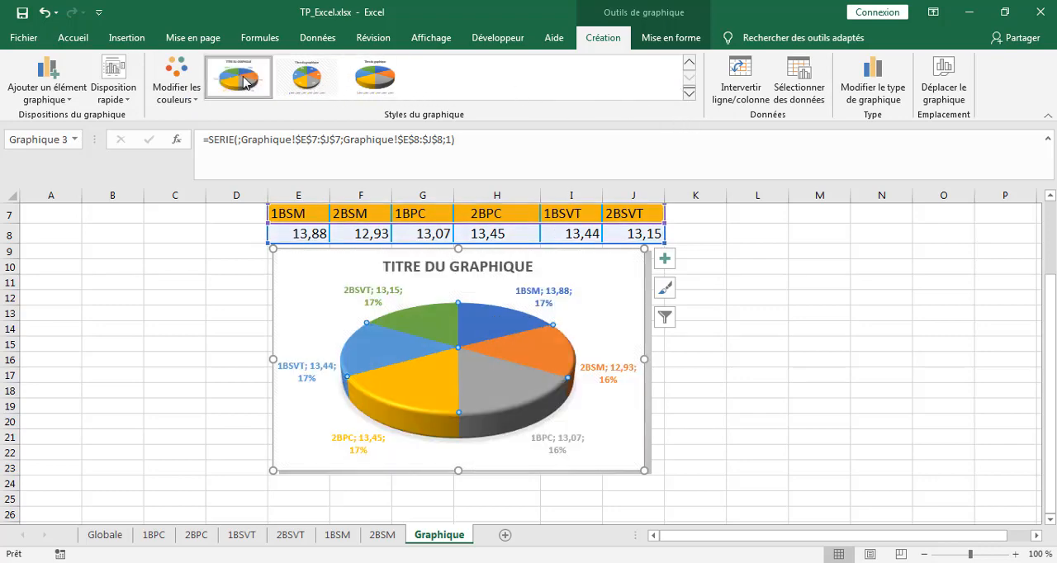
{"action": "left_click", "coordinate": [781, 362]}
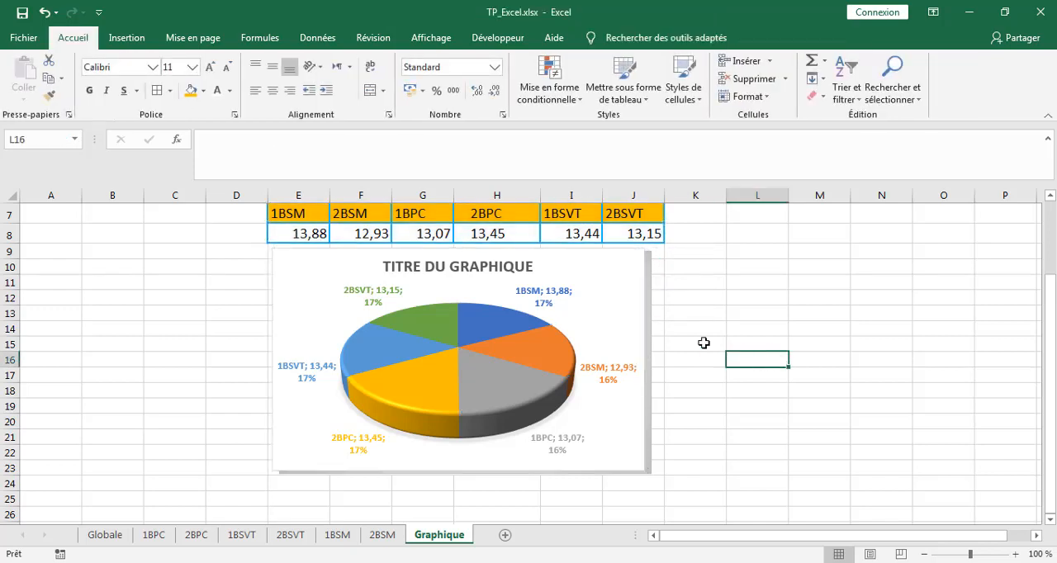
{"action": "left_click_drag", "start_coordinate": [608, 286], "coordinate": [1000, 290]}
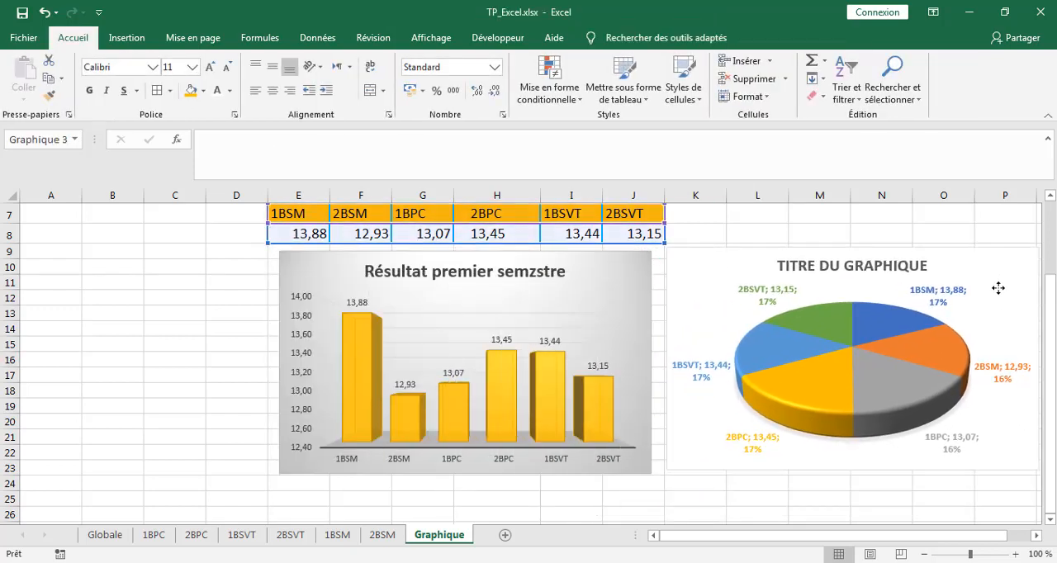